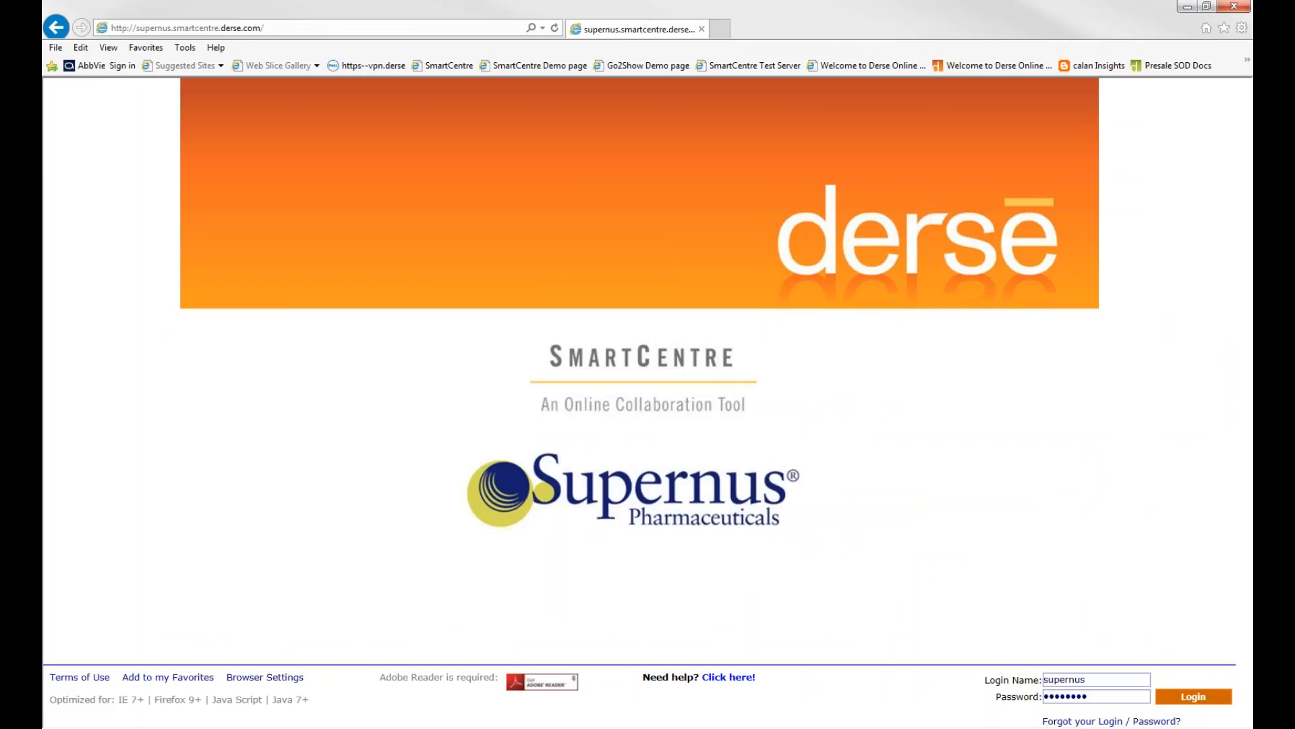
Log in to the Supernus SmartCentre site with the filled-in credentials and dismiss the offer to store the password
{"action": "left_click", "coordinate": [1177, 698]}
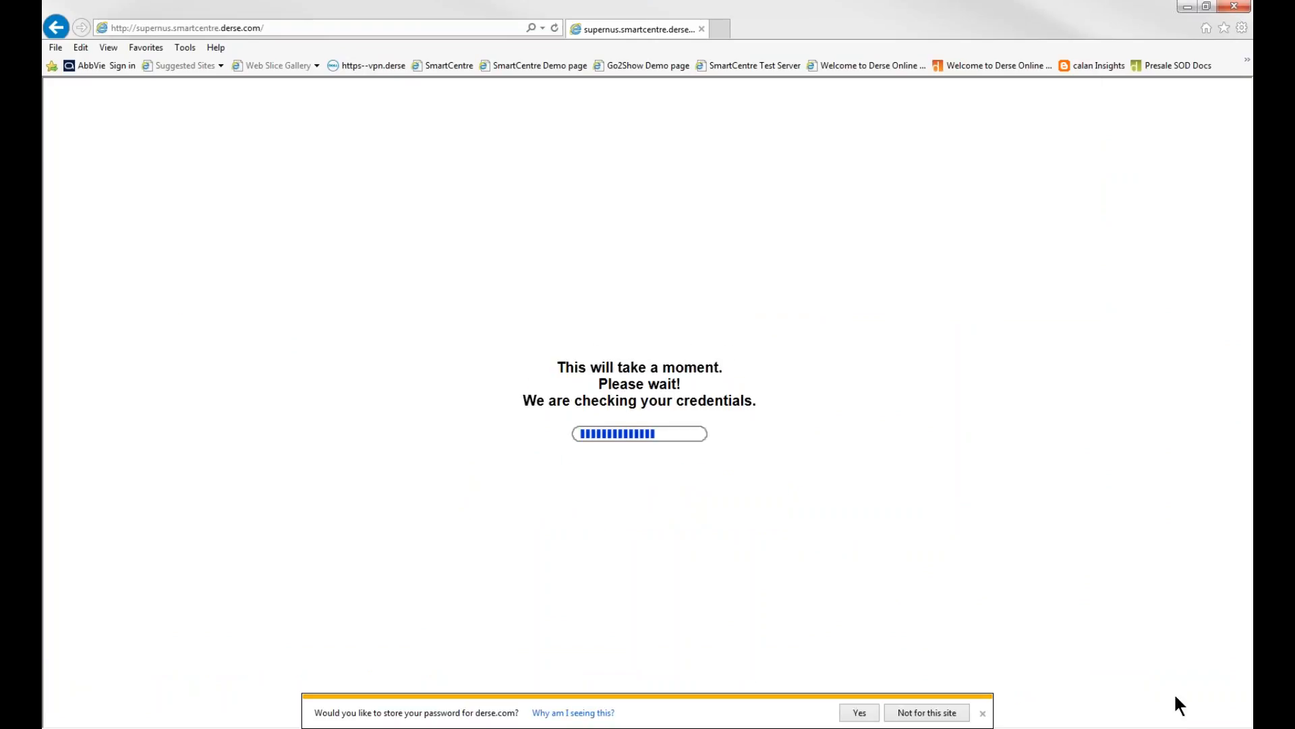
{"action": "left_click", "coordinate": [983, 713]}
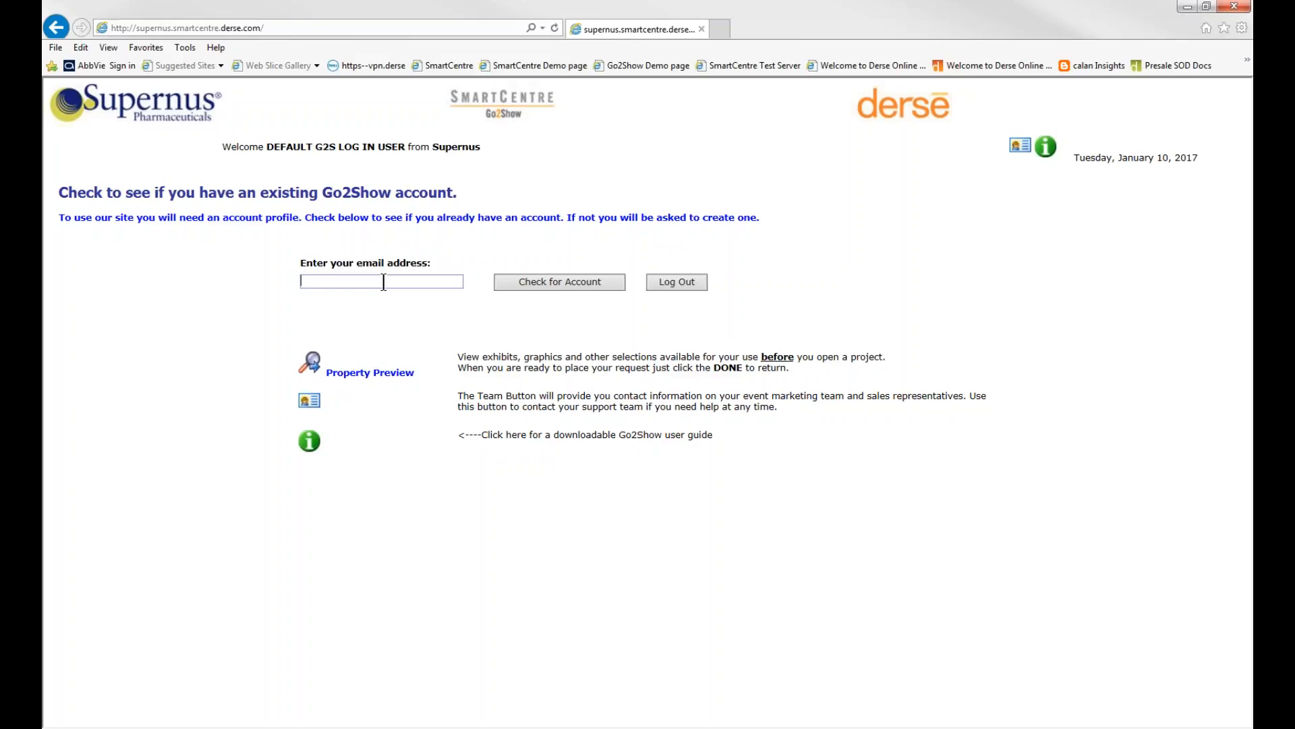
Enter the user's e-mail address and check whether it has an existing Go2Show account
{"action": "left_click", "coordinate": [578, 279]}
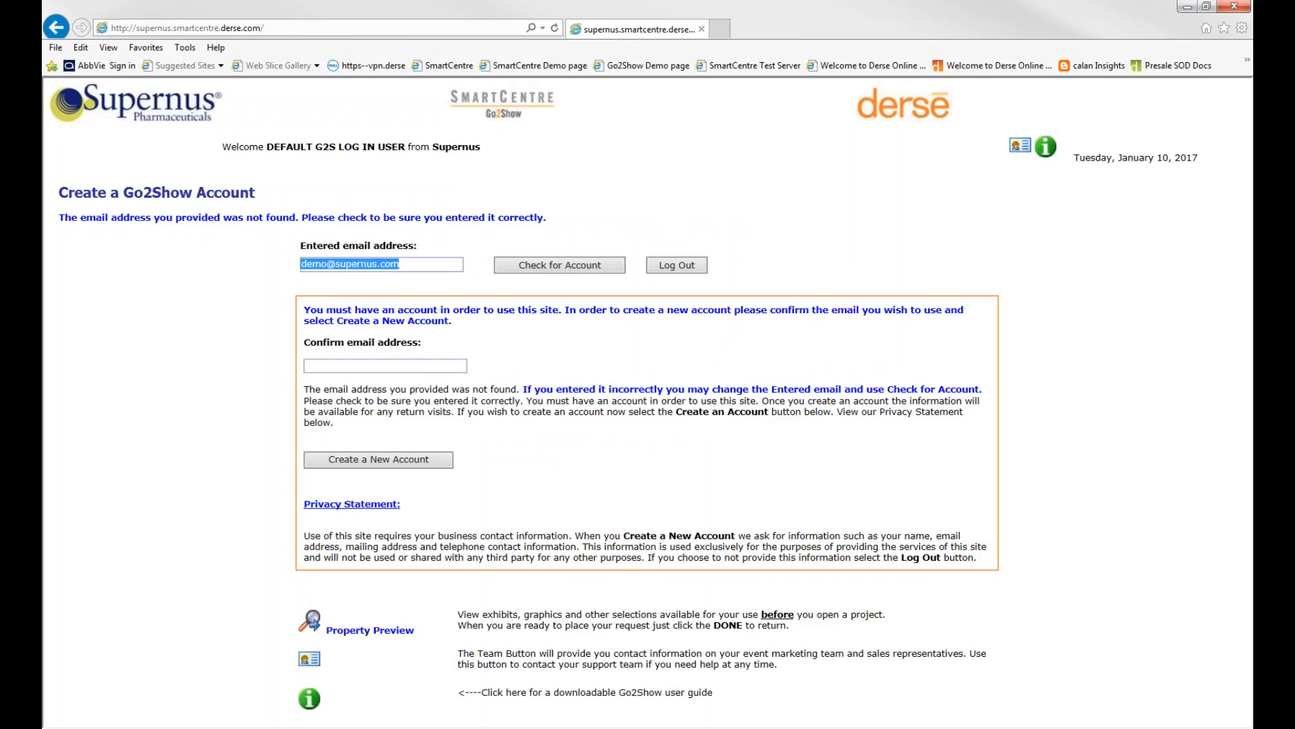
Confirm the e-mail address for the new account by pasting the same address
{"action": "left_click", "coordinate": [392, 365]}
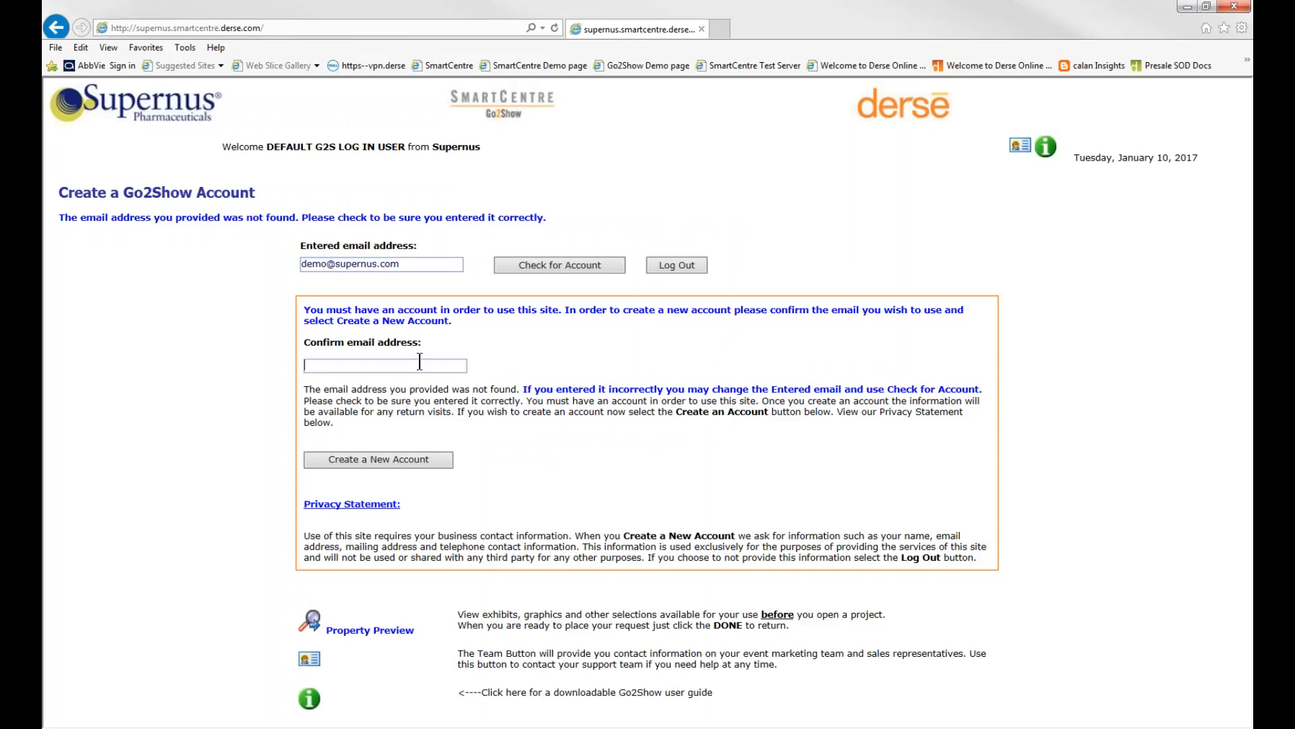
{"action": "key", "text": "ctrl+v"}
{"action": "left_click", "coordinate": [318, 600]}
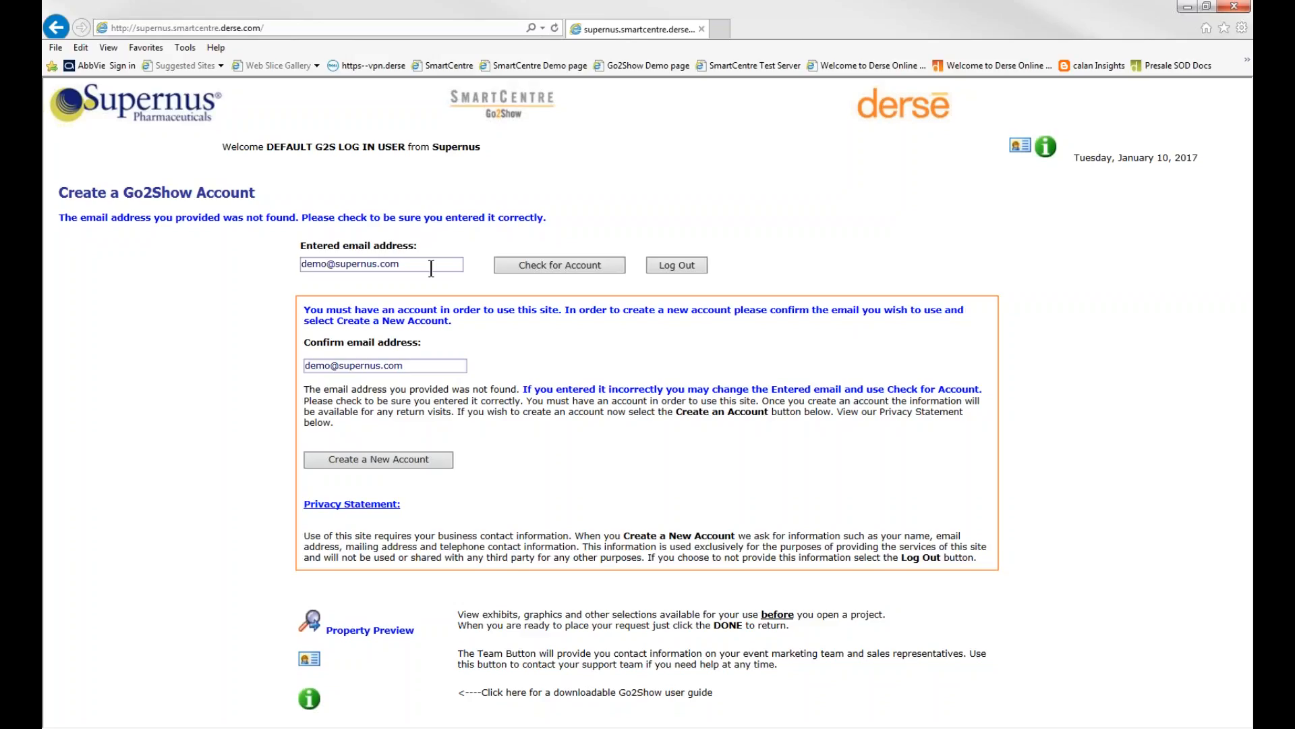
View the cover page of the downloadable Go2Show user guide in a widened window, and close it
{"action": "left_click", "coordinate": [310, 702]}
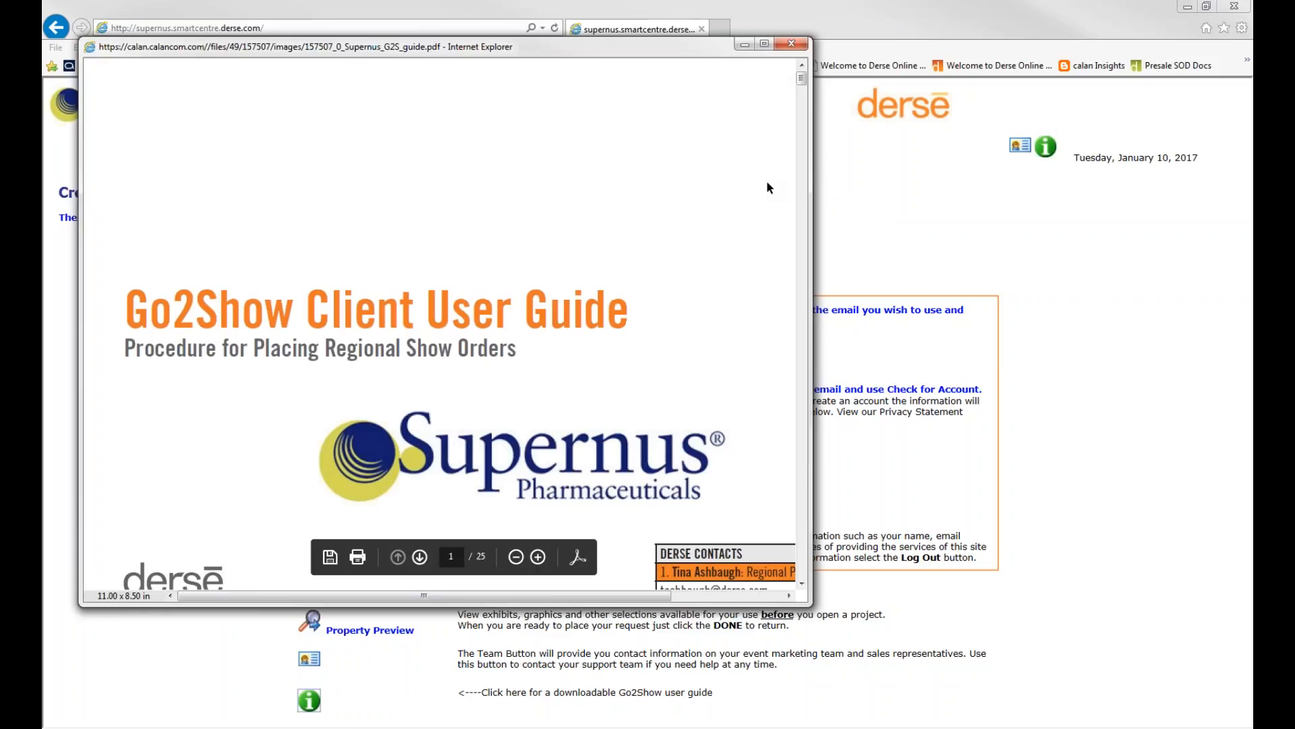
{"action": "left_click_drag", "start_coordinate": [811, 226], "coordinate": [972, 226]}
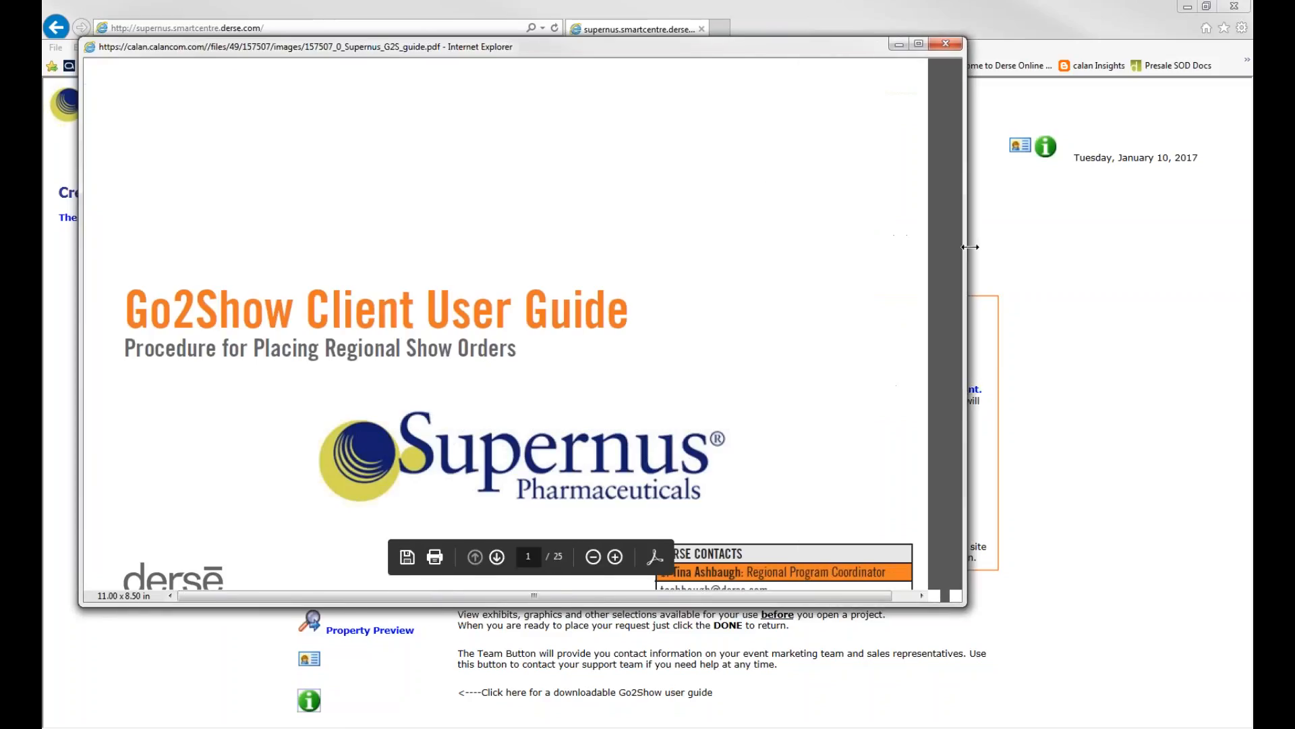
{"action": "scroll", "coordinate": [833, 306], "scroll_direction": "down", "scroll_amount": 1}
{"action": "scroll", "coordinate": [525, 331], "scroll_direction": "down", "scroll_amount": 1}
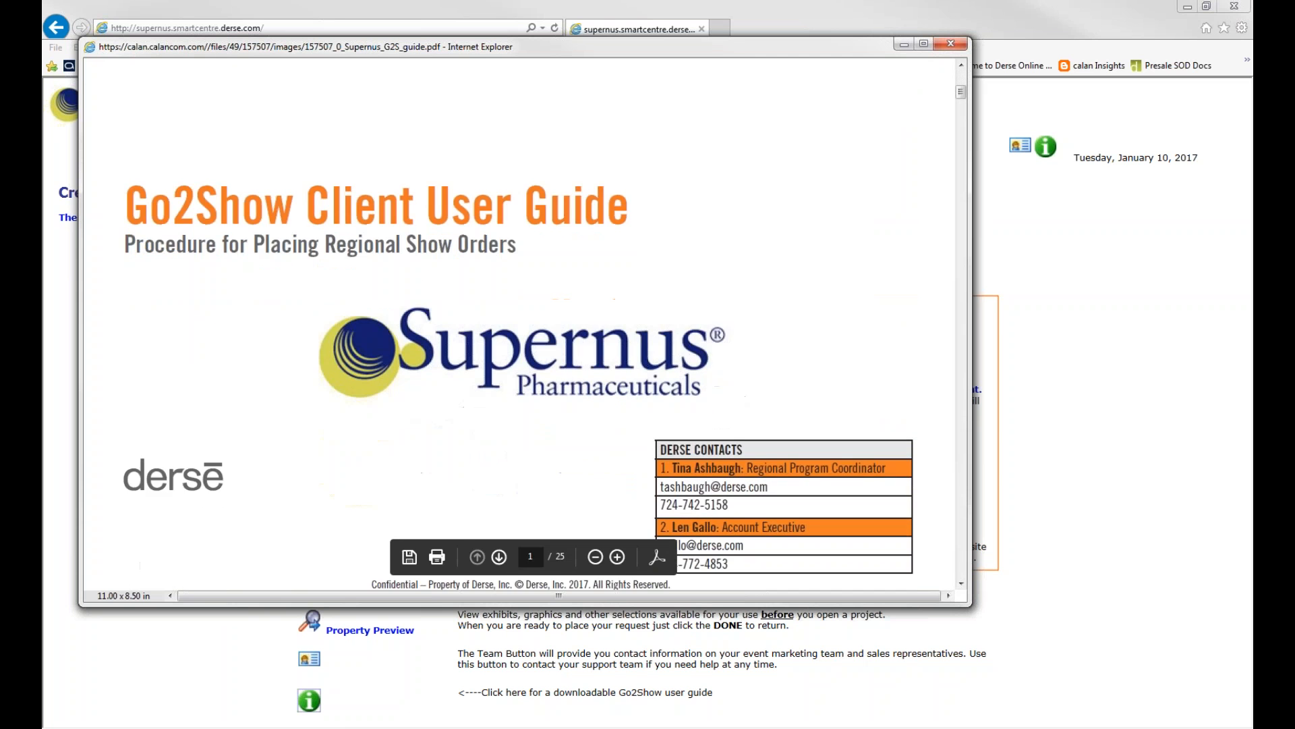
{"action": "mouse_move", "coordinate": [961, 94]}
{"action": "left_mouse_down"}
{"action": "mouse_move", "coordinate": [966, 109]}
{"action": "mouse_move", "coordinate": [965, 85]}
{"action": "left_mouse_up"}
{"action": "left_click", "coordinate": [956, 46]}
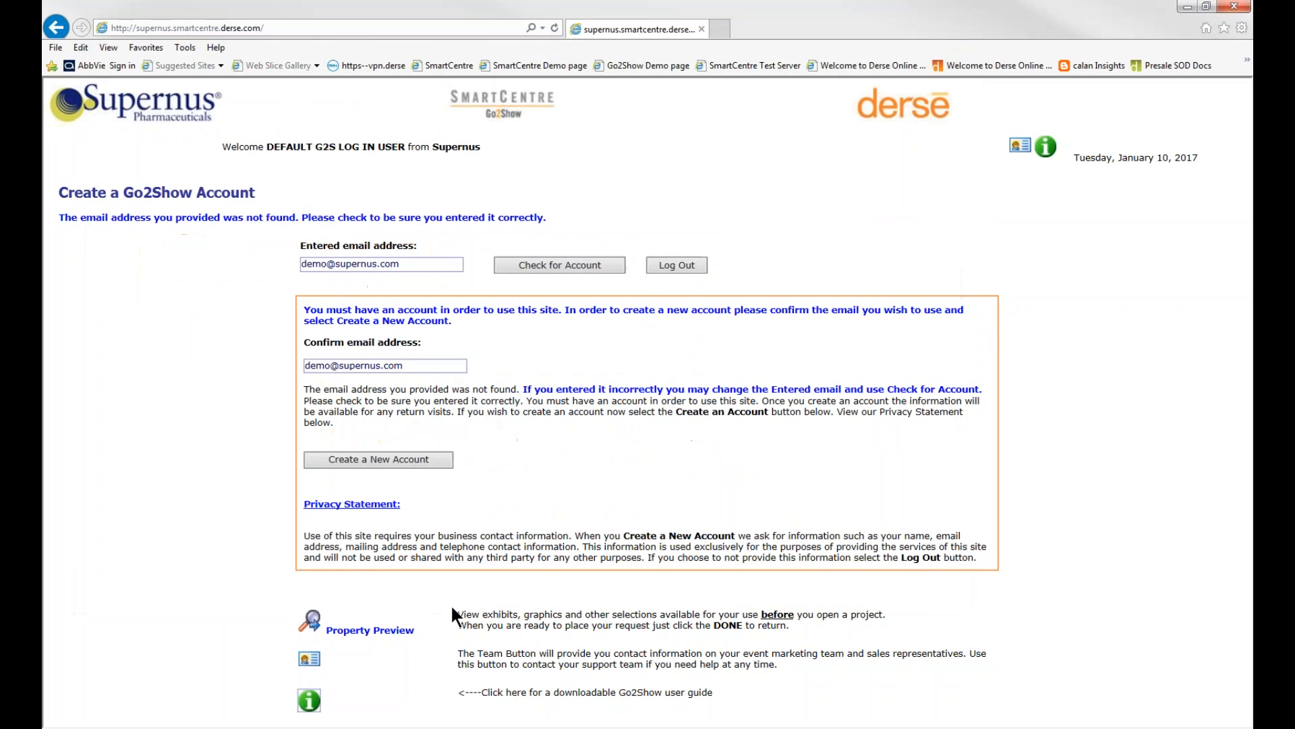
View the support team's contact information and close its window
{"action": "left_click", "coordinate": [309, 661]}
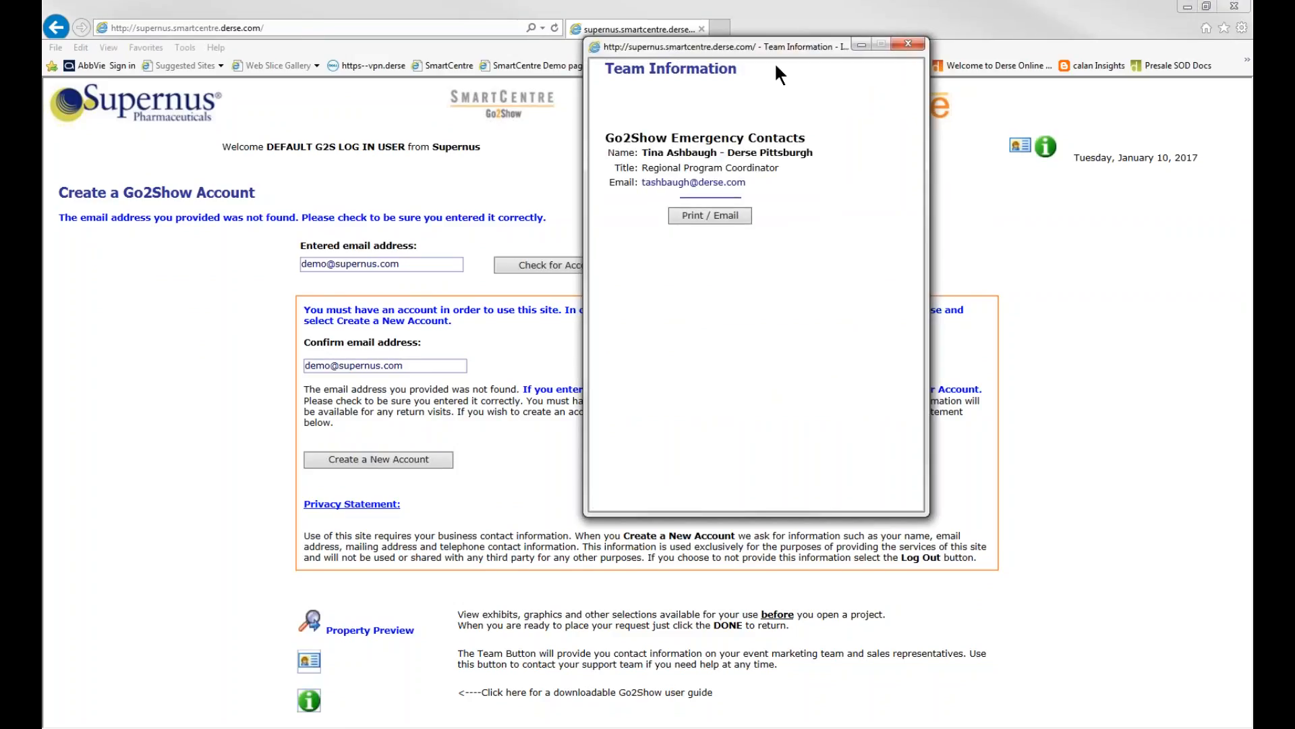
{"action": "left_click_drag", "start_coordinate": [782, 43], "coordinate": [779, 92]}
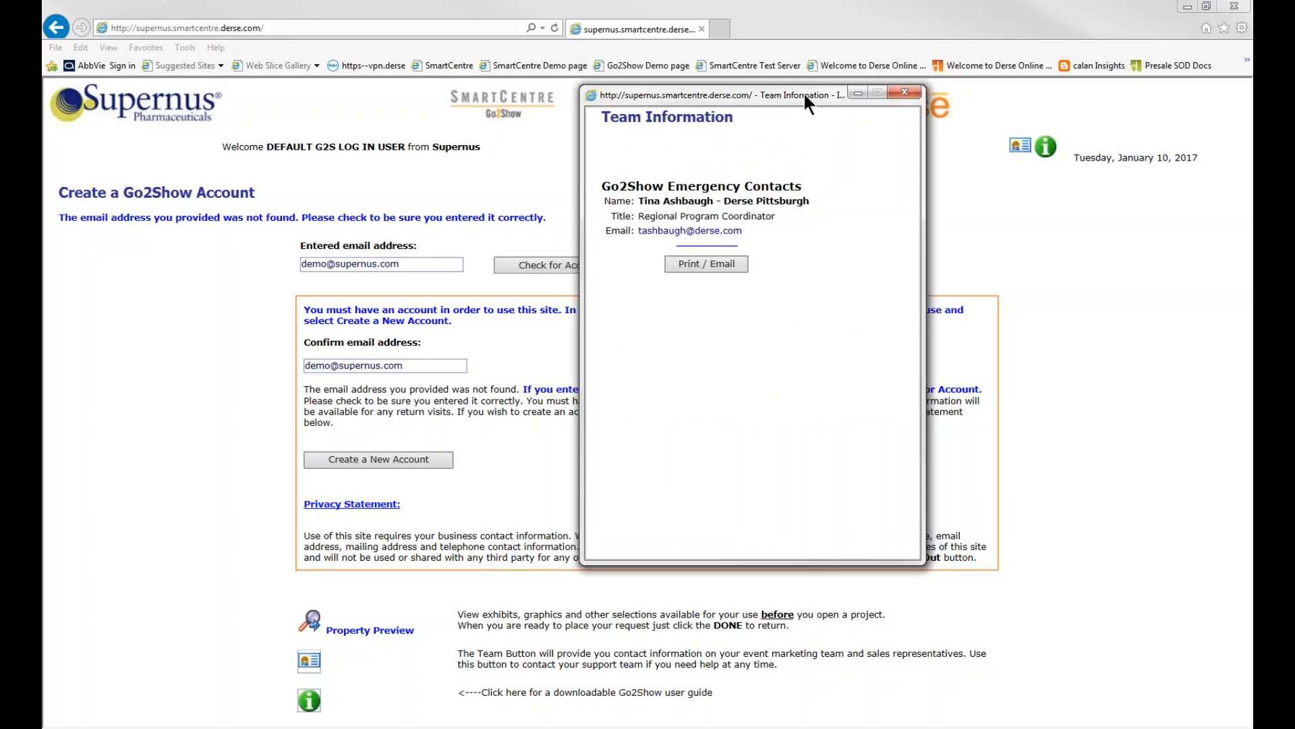
{"action": "left_click", "coordinate": [907, 90]}
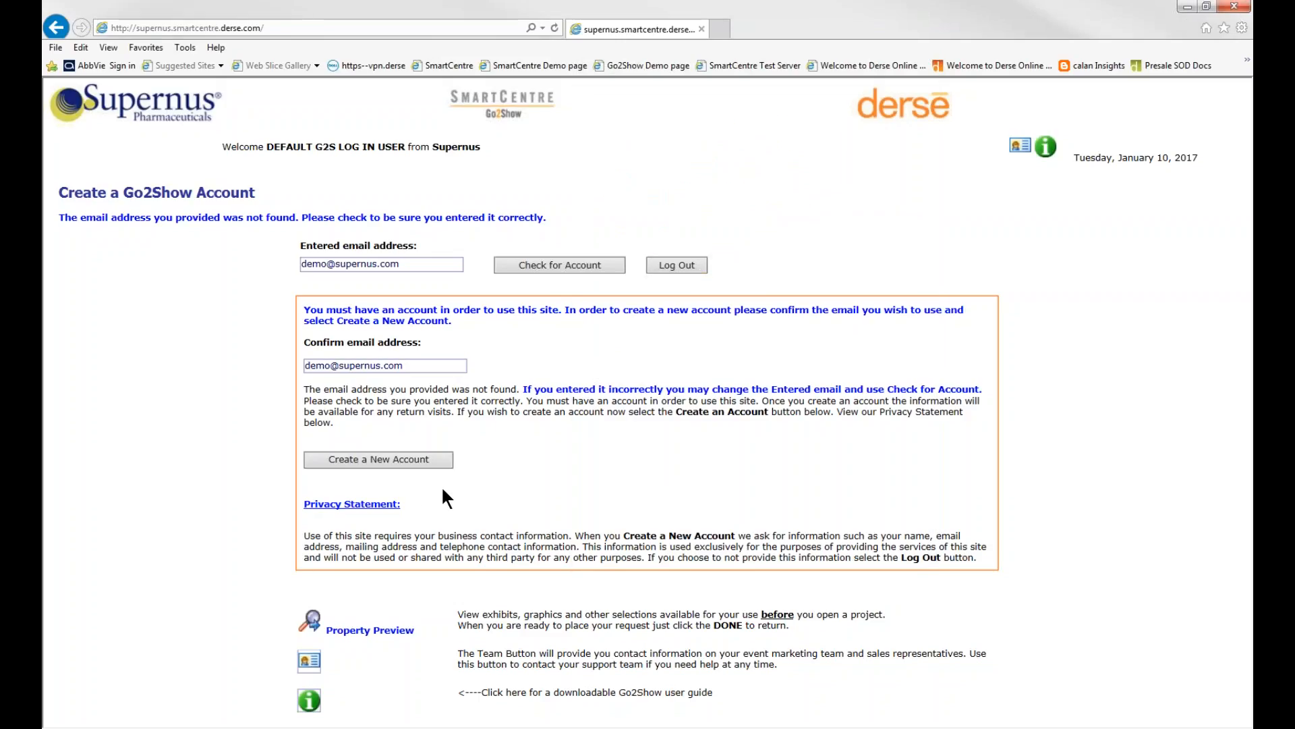
Start creating a new Go2Show account and enter the account holder's first and last name
{"action": "left_click", "coordinate": [399, 462]}
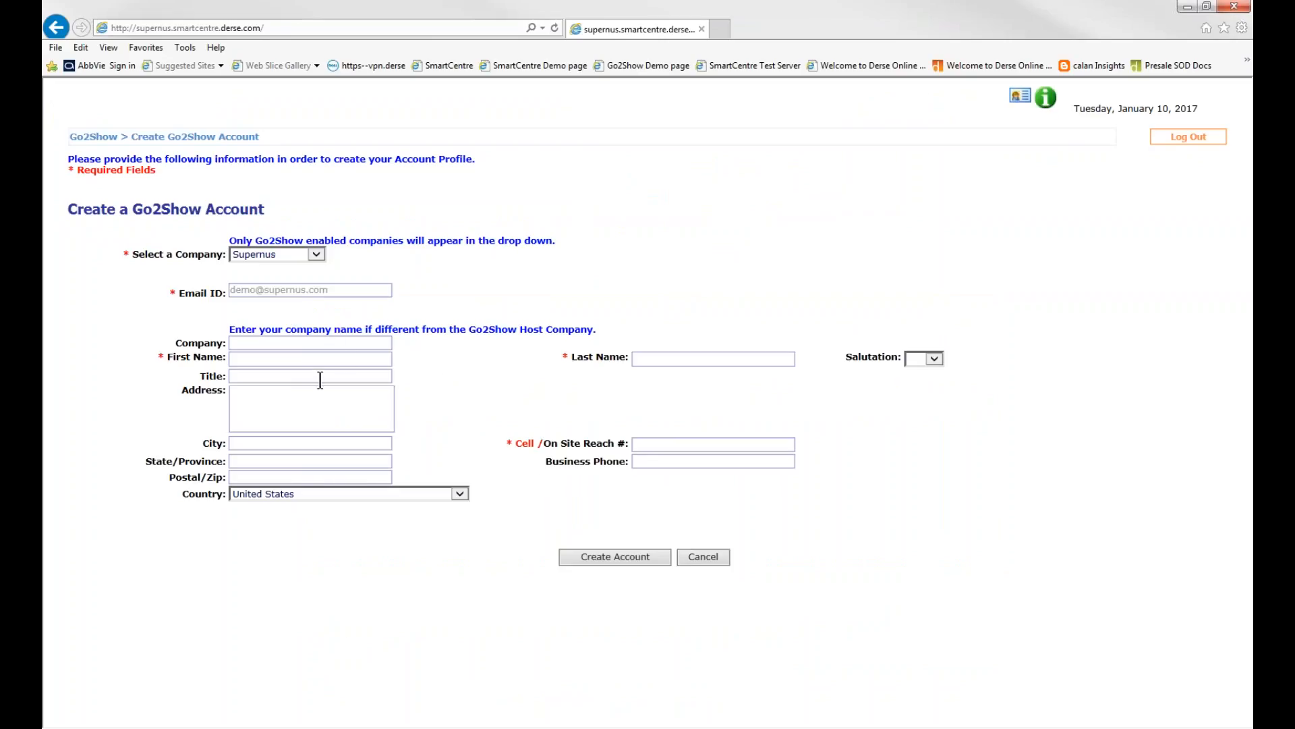
{"action": "left_click", "coordinate": [330, 359]}
{"action": "type", "text": "Demo"}
{"action": "type", "text": "User"}
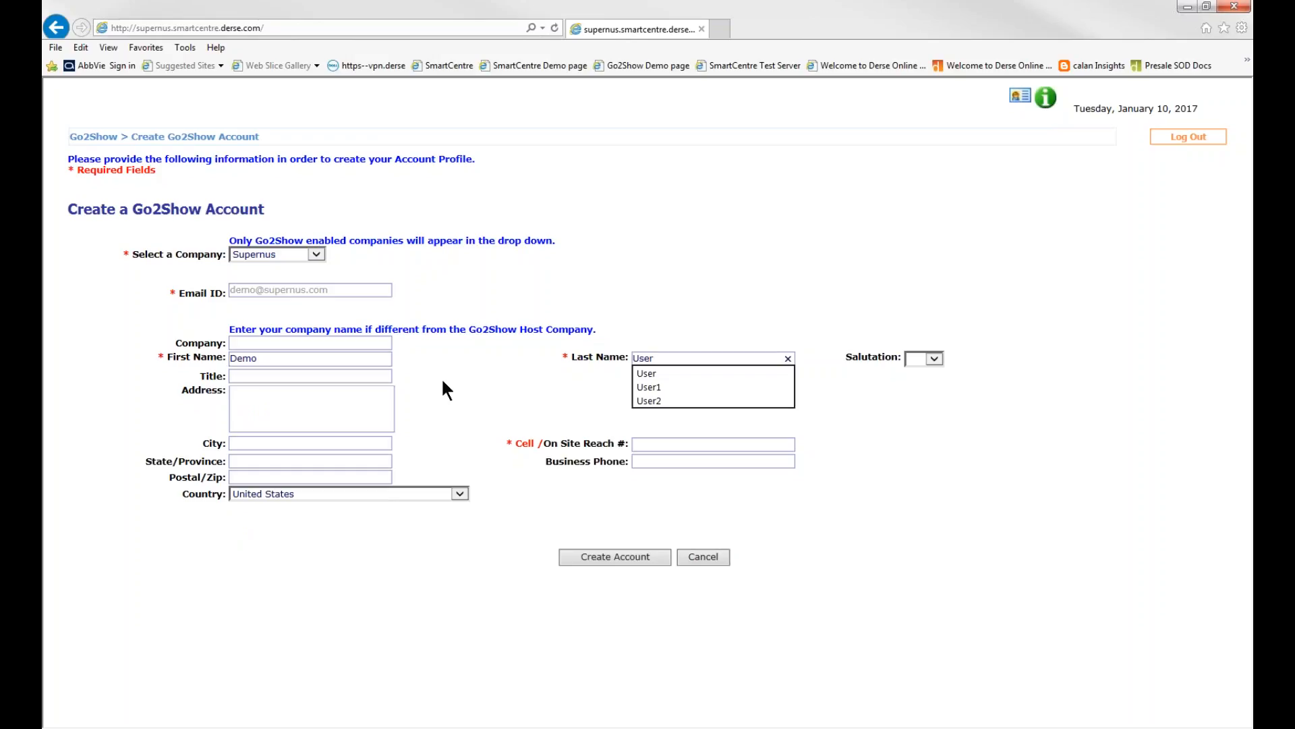
Fill in the account holder's cell/on-site reach number, removing the extra final digit
{"action": "left_click", "coordinate": [674, 444]}
{"action": "type", "text": "1"}
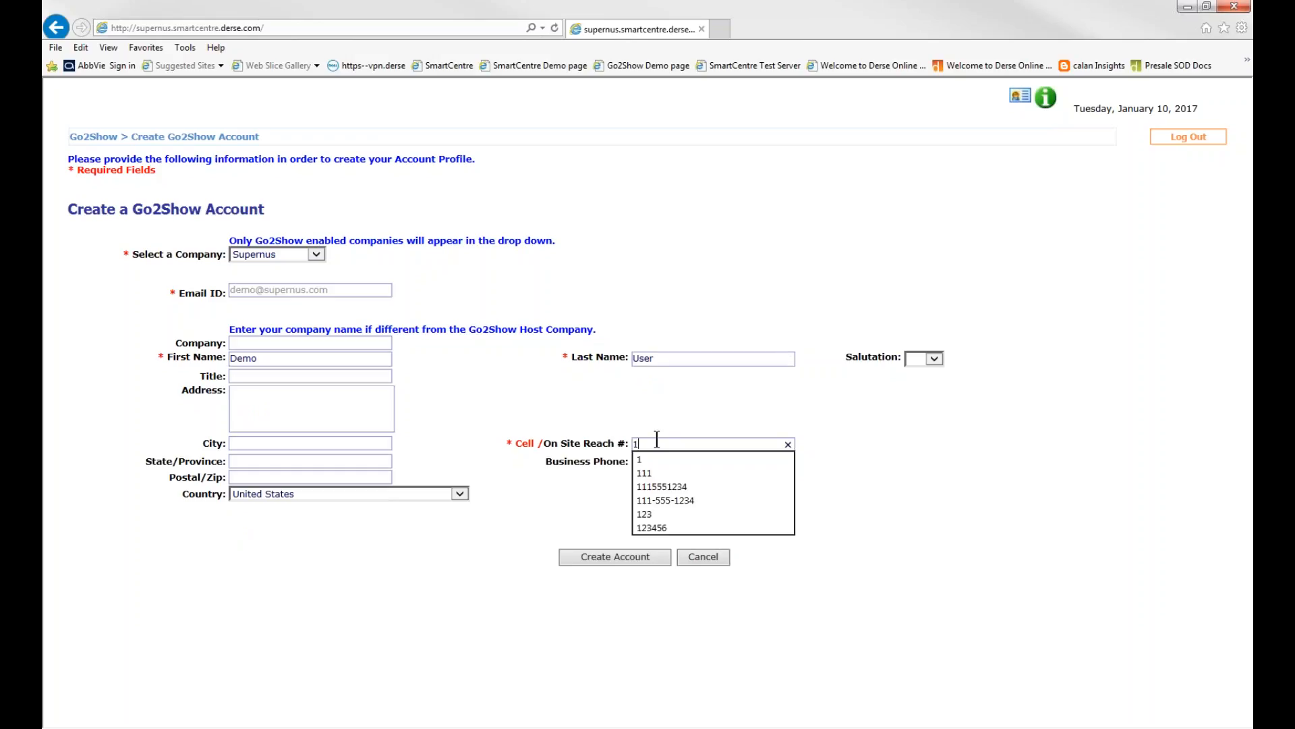
{"action": "type", "text": "1"}
{"action": "left_click", "coordinate": [593, 406]}
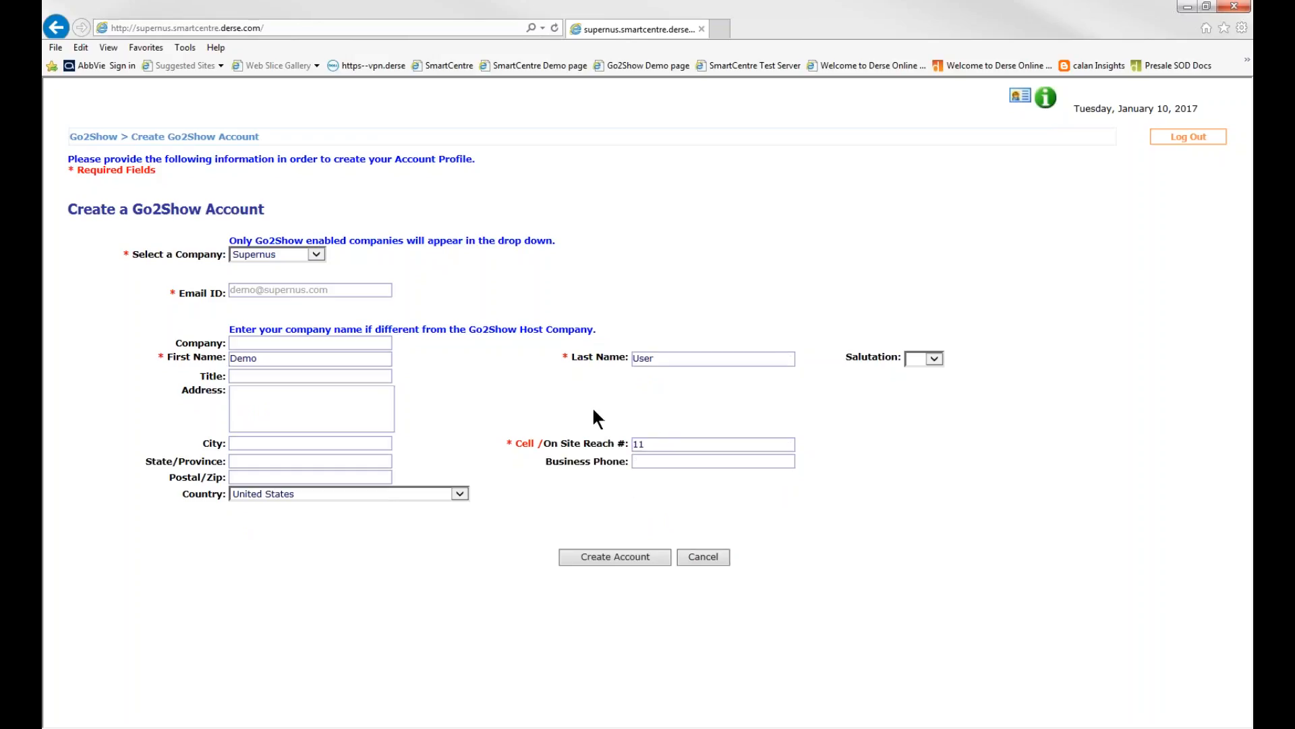
{"action": "type", "text": "1-"}
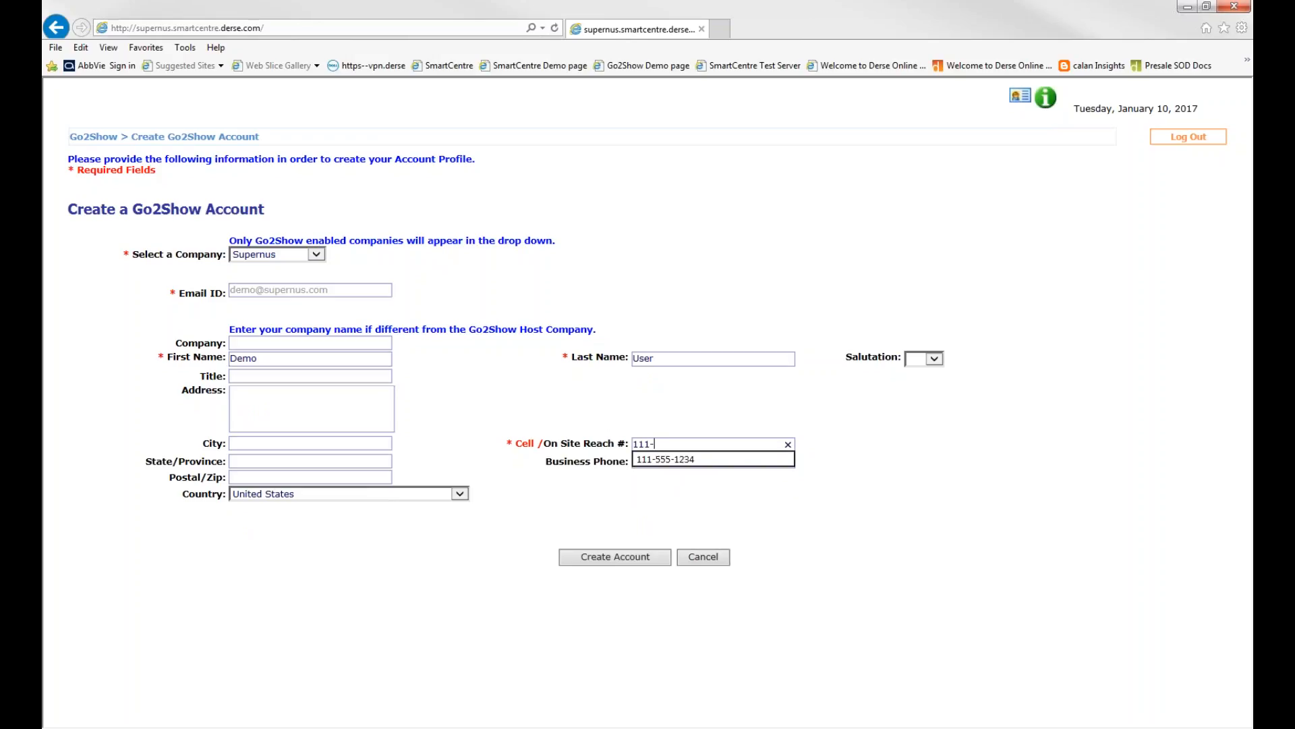
{"action": "type", "text": "222-33333"}
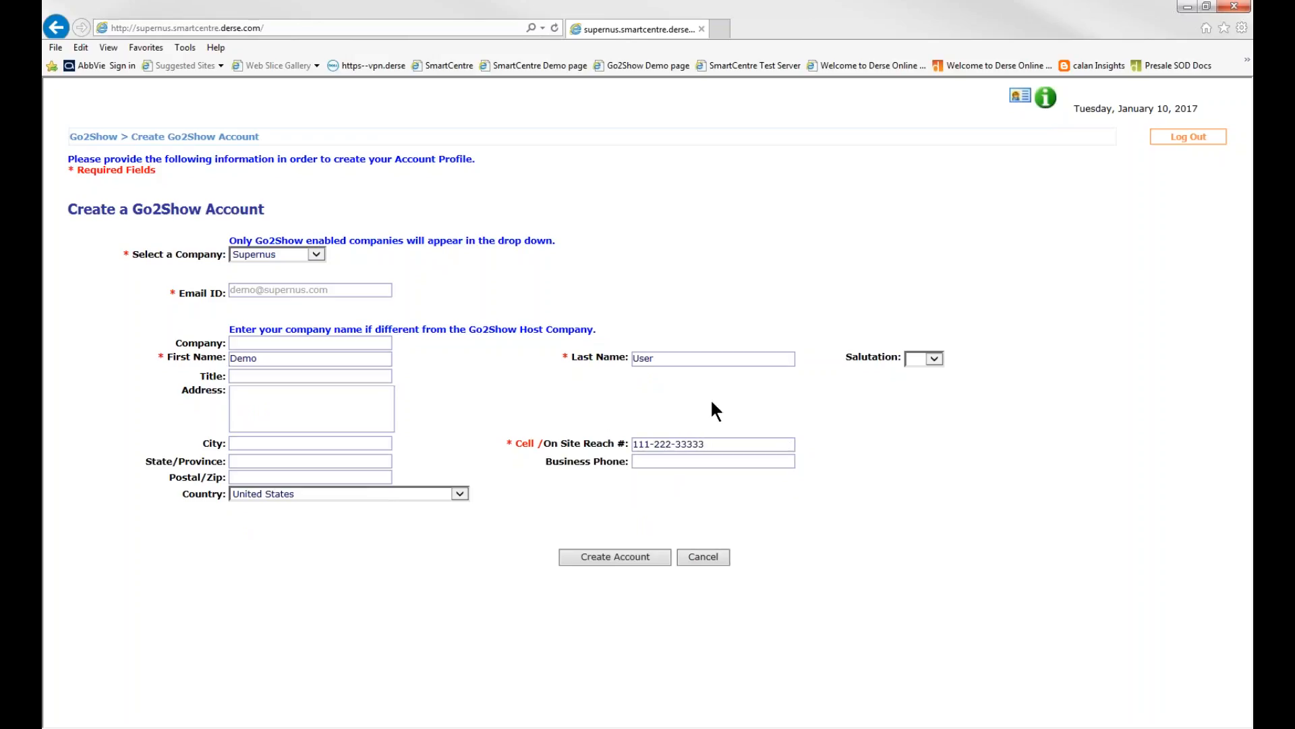
{"action": "left_click", "coordinate": [705, 444]}
{"action": "key", "text": "BackSpace"}
Create the account from the completed profile and agree to continue with editing the credentials
{"action": "left_click", "coordinate": [659, 498]}
{"action": "left_click", "coordinate": [577, 562]}
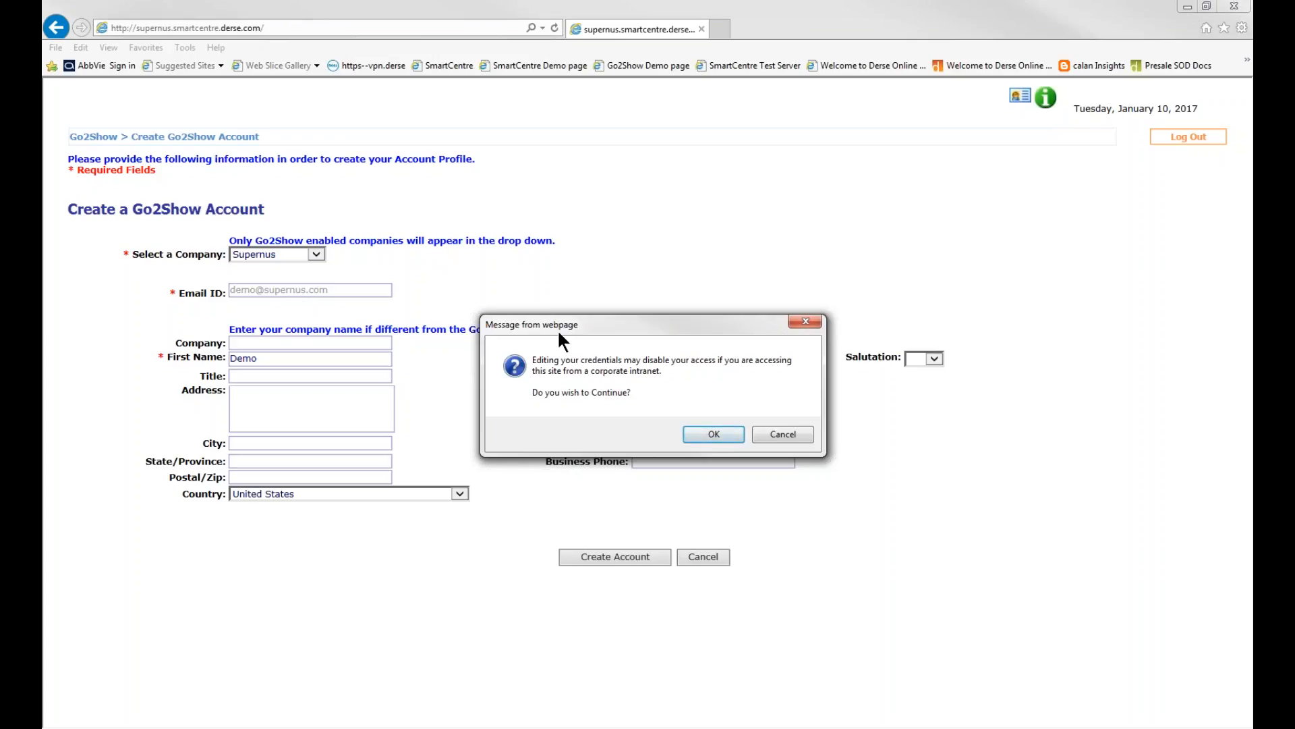
{"action": "left_click", "coordinate": [714, 435]}
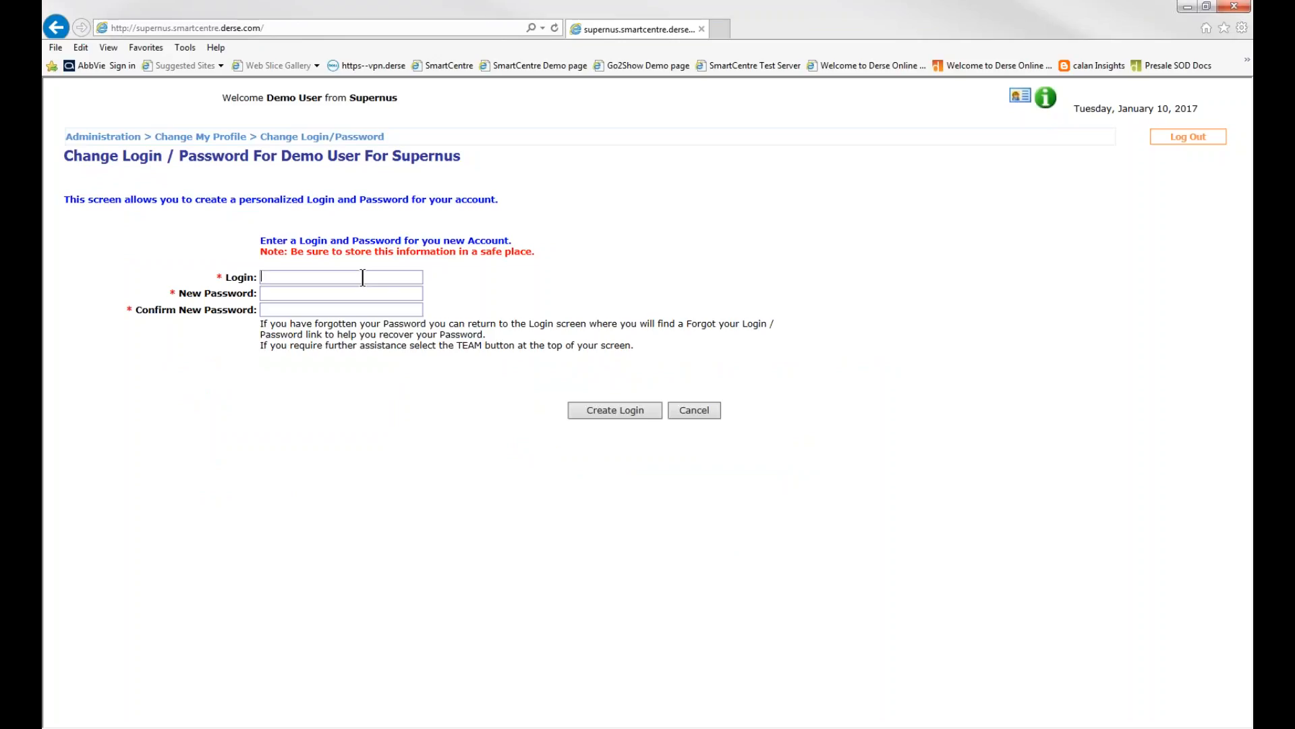
Try to create the login demouser with a new account password and its confirmation
{"action": "type", "text": "demo"}
{"action": "type", "text": "user"}
{"action": "key", "text": "Tab"}
{"action": "type", "text": "••••••••"}
{"action": "left_click", "coordinate": [615, 409]}
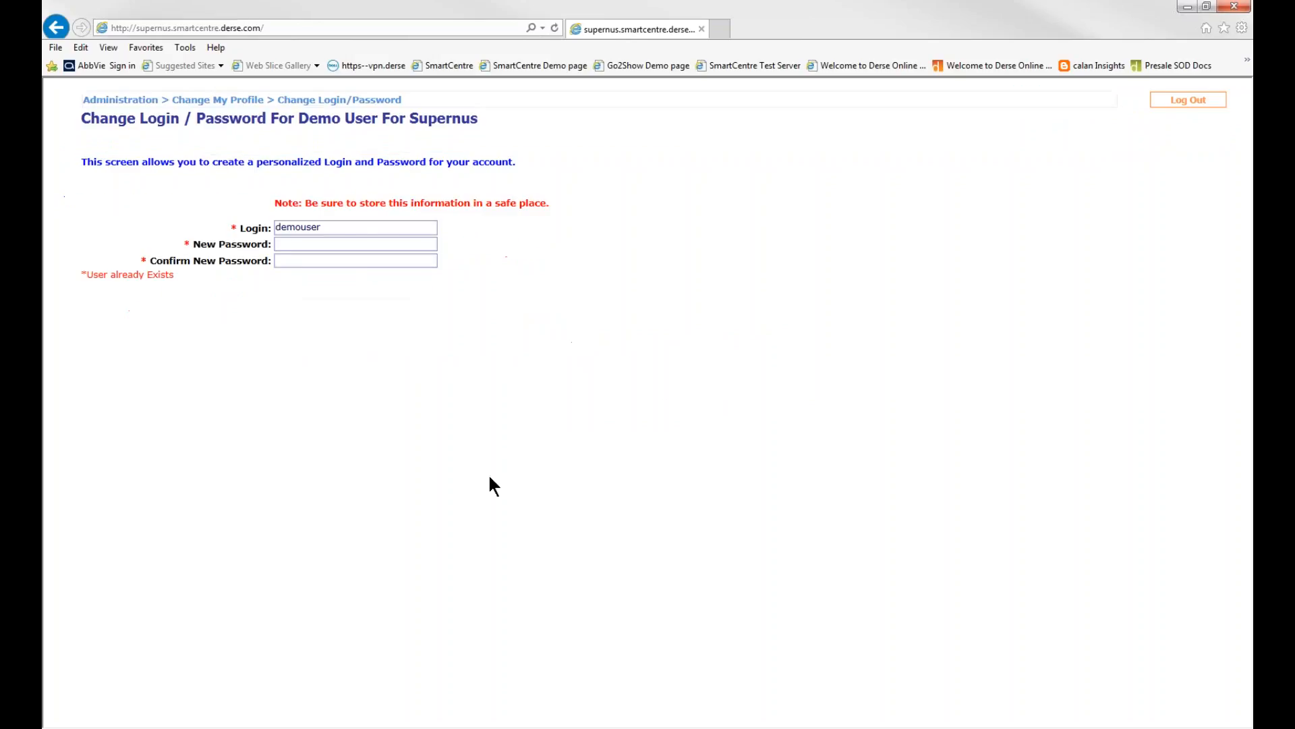
Create the login demouser123 with a new account password and its confirmation
{"action": "left_click", "coordinate": [349, 243]}
{"action": "type", "text": "123"}
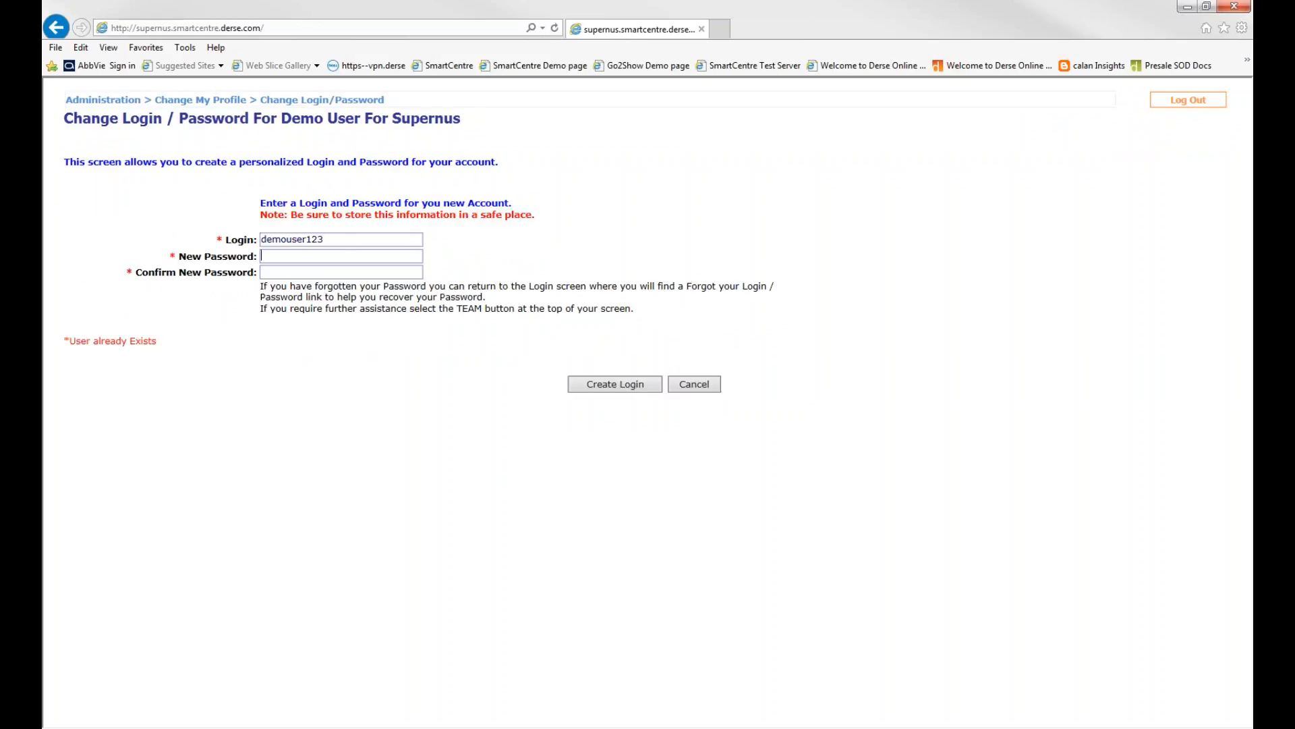
{"action": "key", "text": "Tab"}
{"action": "type", "text": "••••••••"}
{"action": "left_click", "coordinate": [343, 237]}
{"action": "left_click", "coordinate": [338, 256]}
{"action": "left_click", "coordinate": [599, 388]}
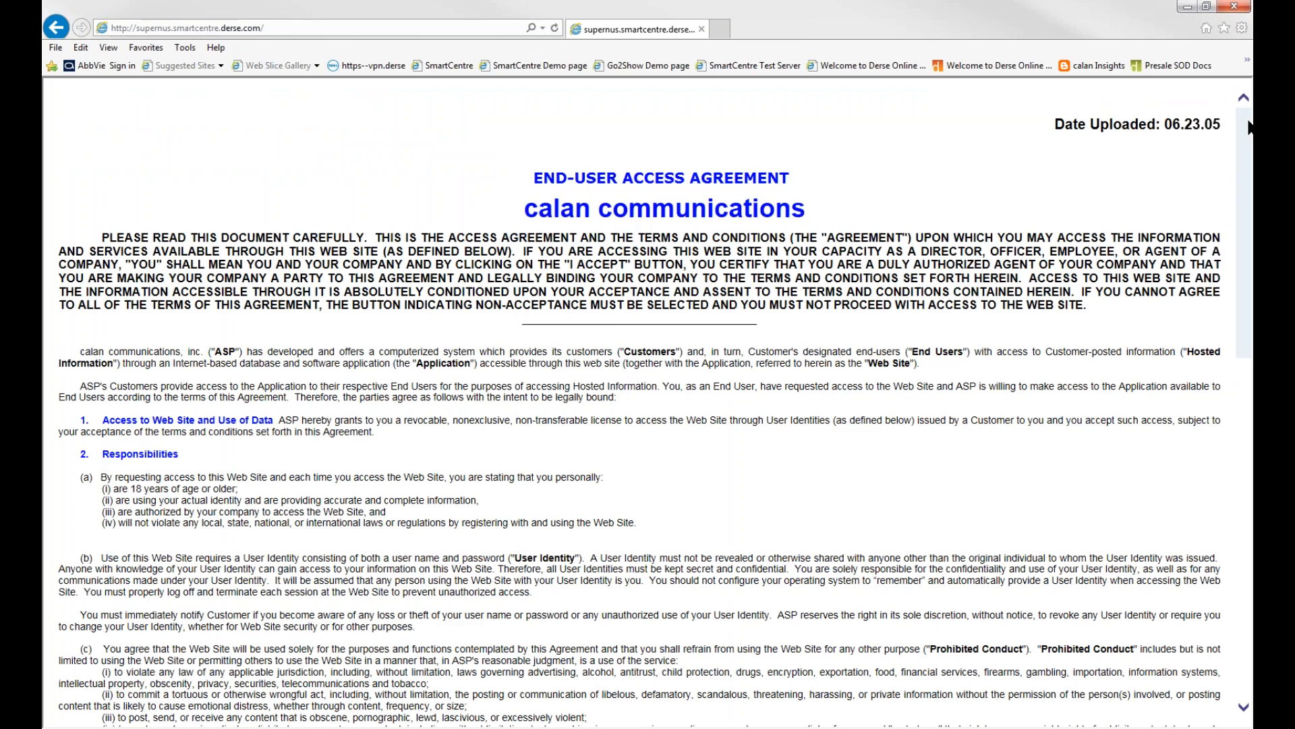
Accept the end-user access agreement and the Derse privacy notice after going through each to its end
{"action": "left_click_drag", "start_coordinate": [1249, 127], "coordinate": [1154, 477]}
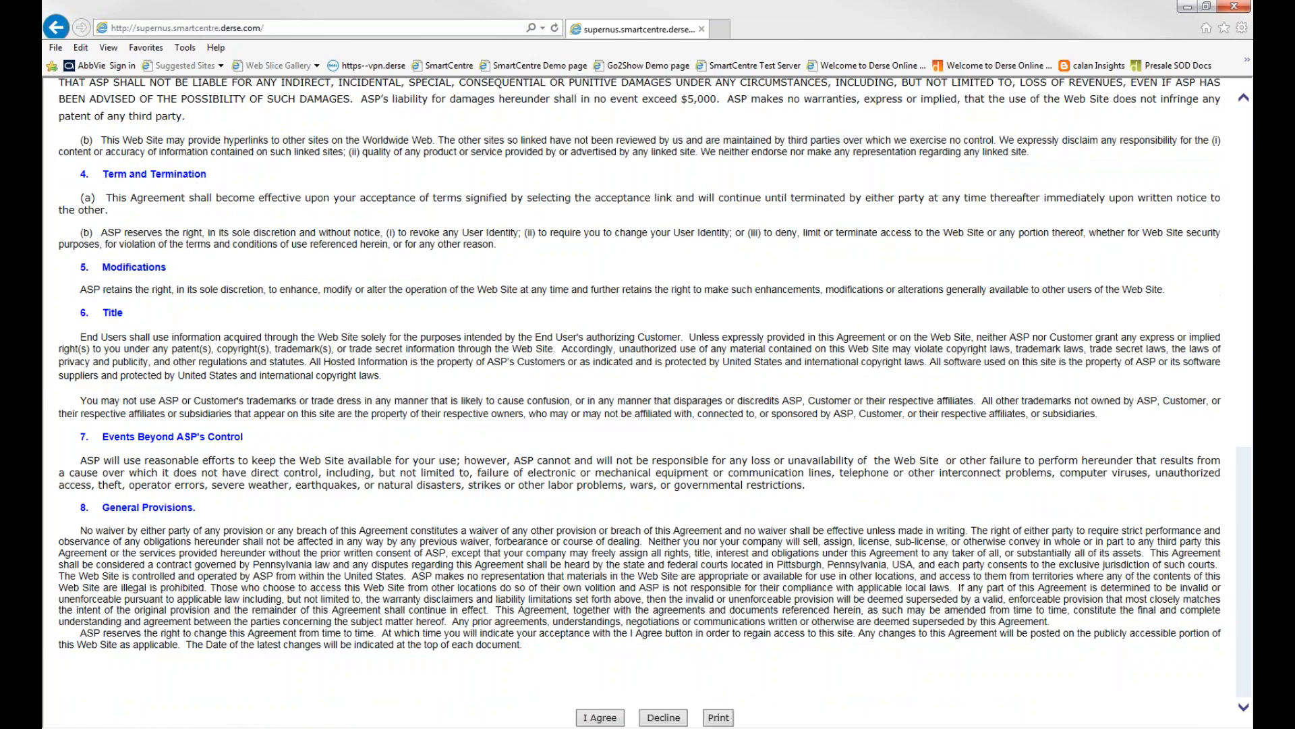
{"action": "left_click", "coordinate": [612, 718]}
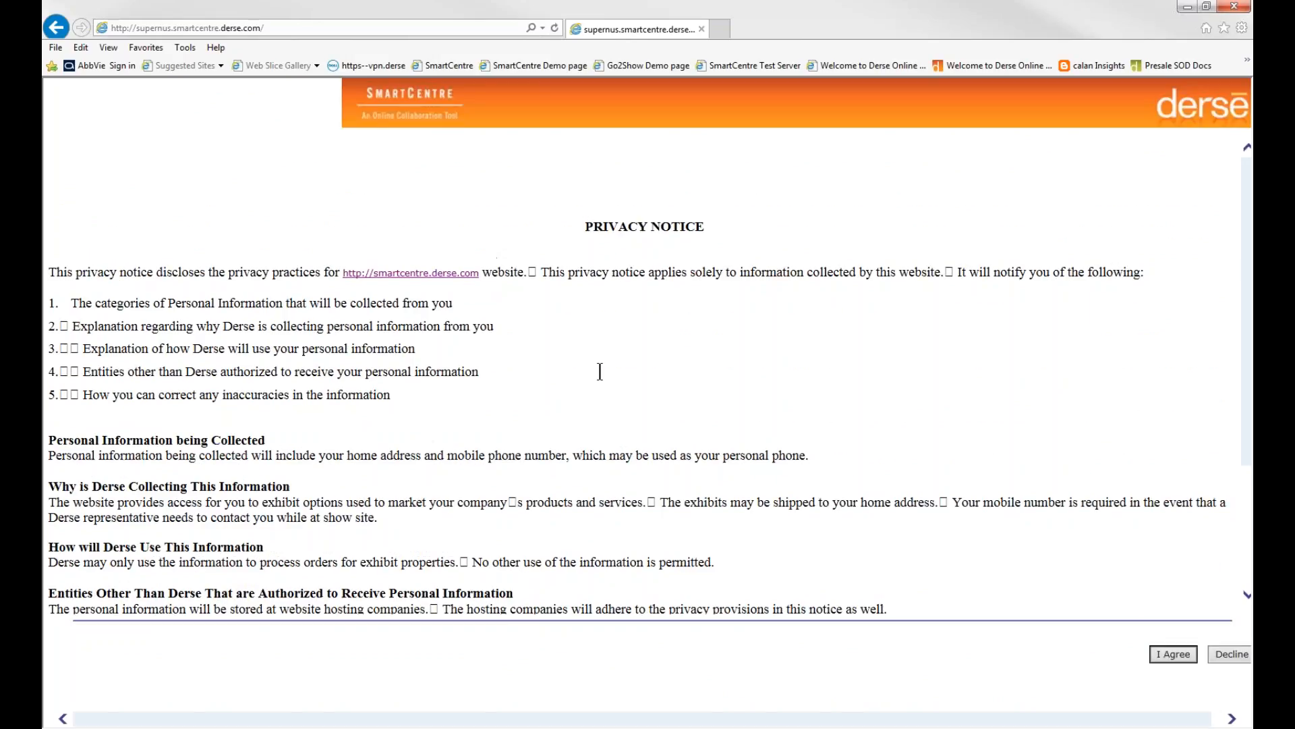
{"action": "scroll", "coordinate": [763, 426], "scroll_direction": "down", "scroll_amount": 3}
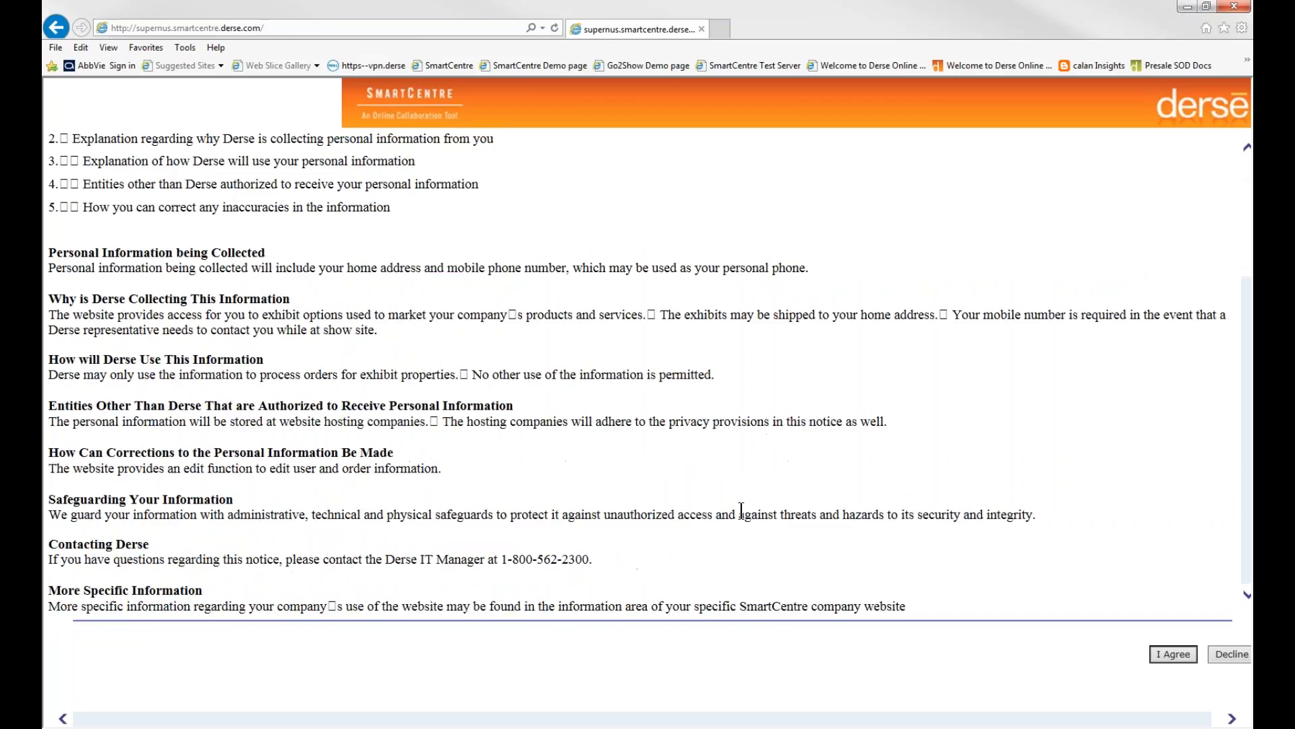
{"action": "left_click", "coordinate": [1175, 653]}
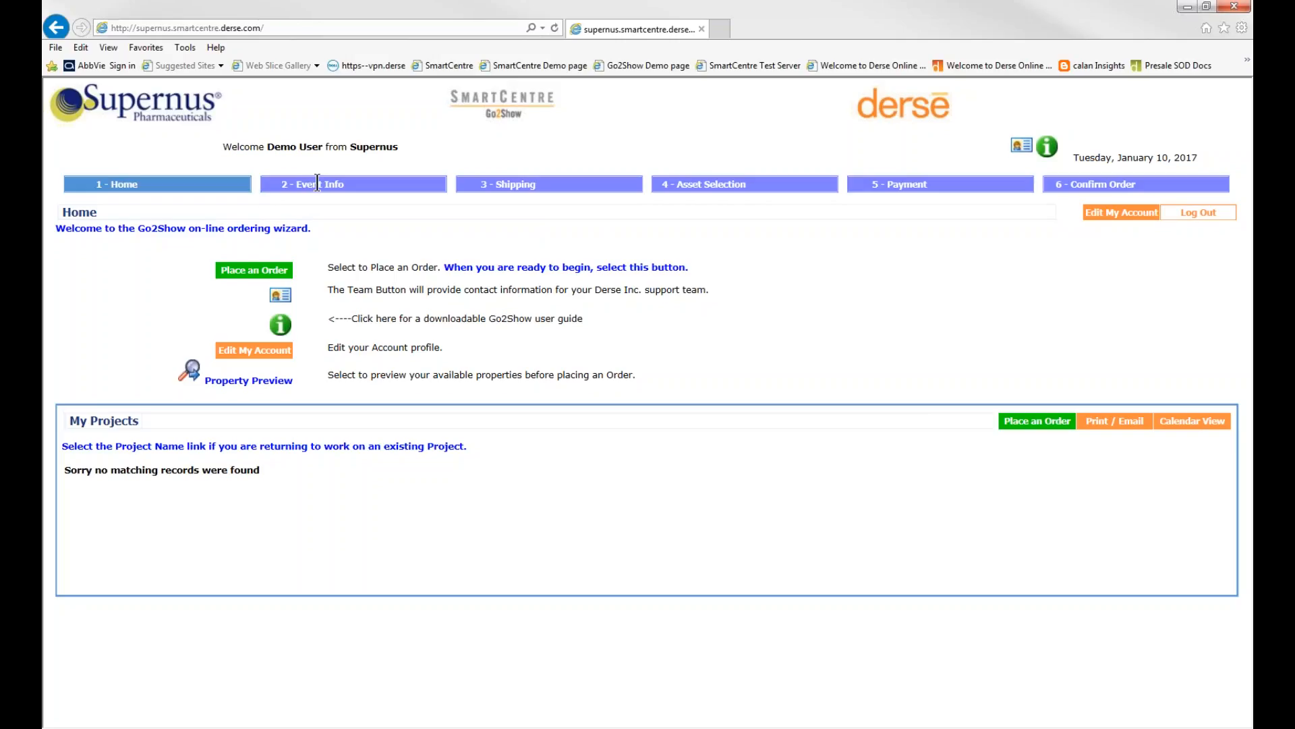
Open the account profile for editing from the home page and leave it without saving
{"action": "left_click", "coordinate": [278, 275]}
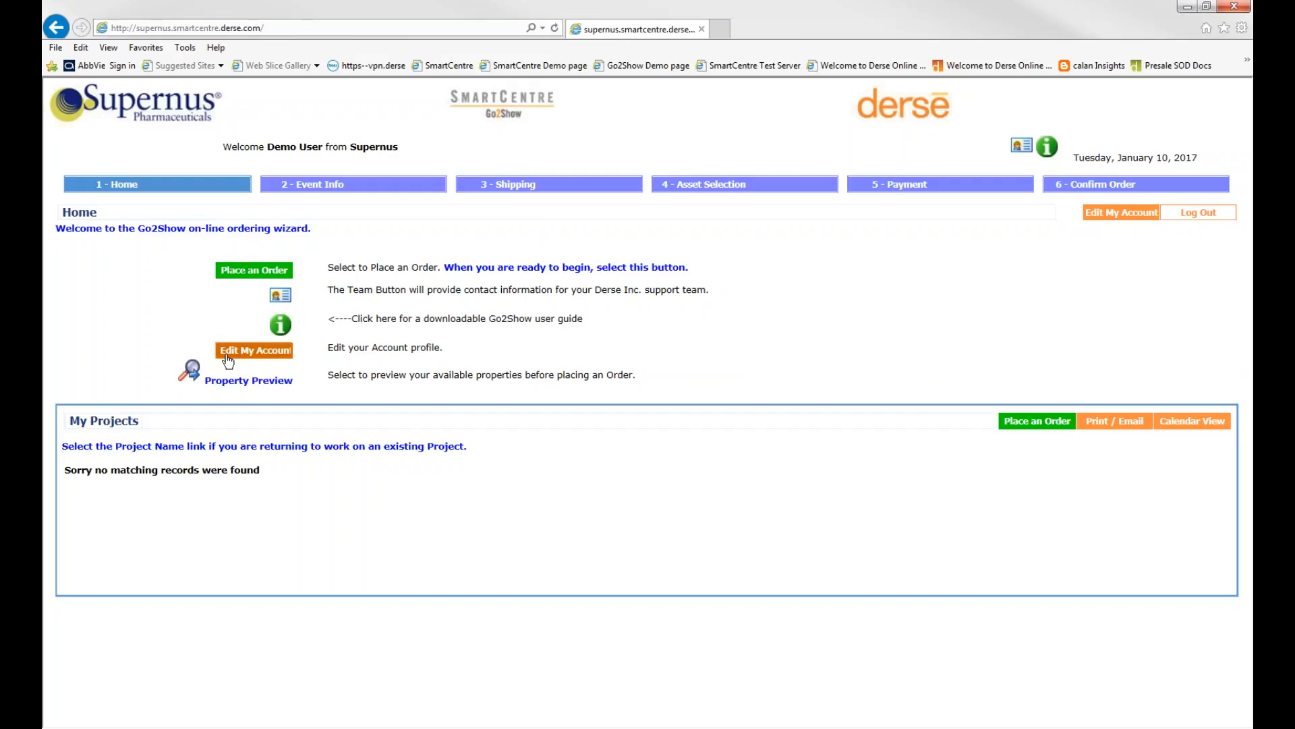
{"action": "left_click", "coordinate": [263, 358]}
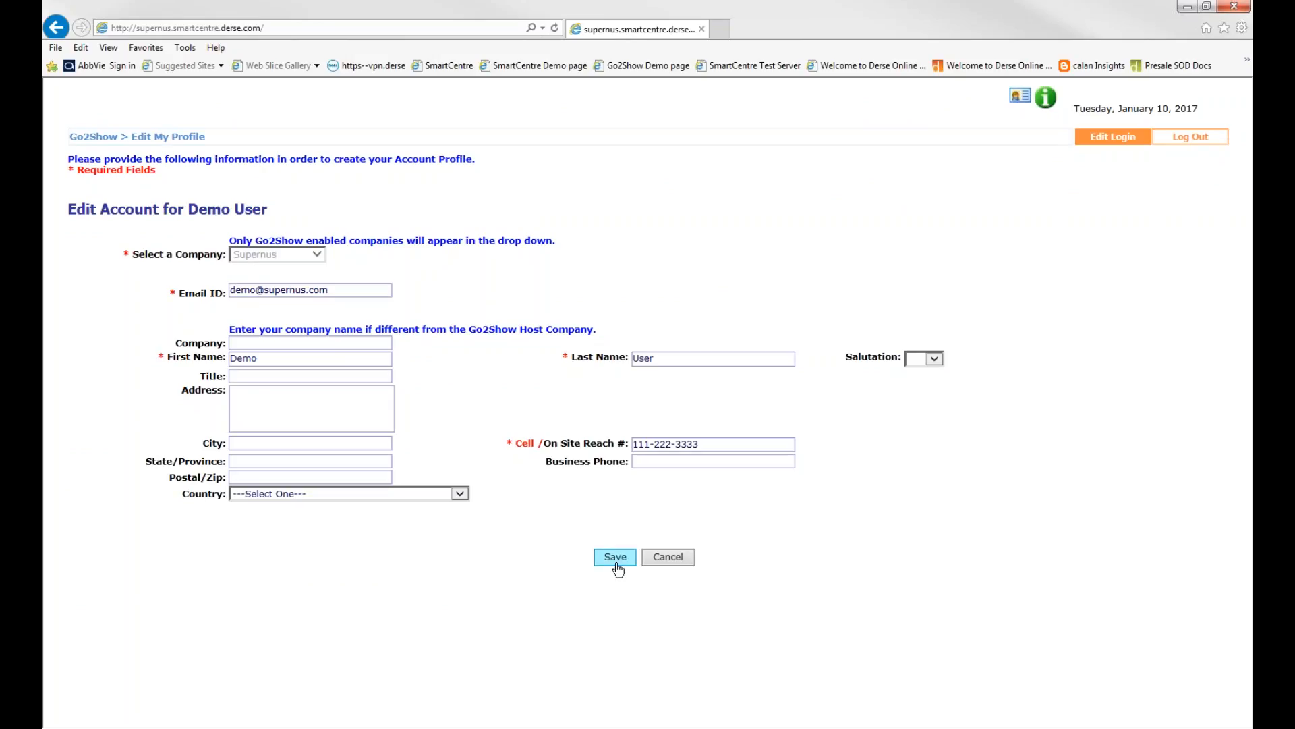
{"action": "left_click", "coordinate": [684, 560]}
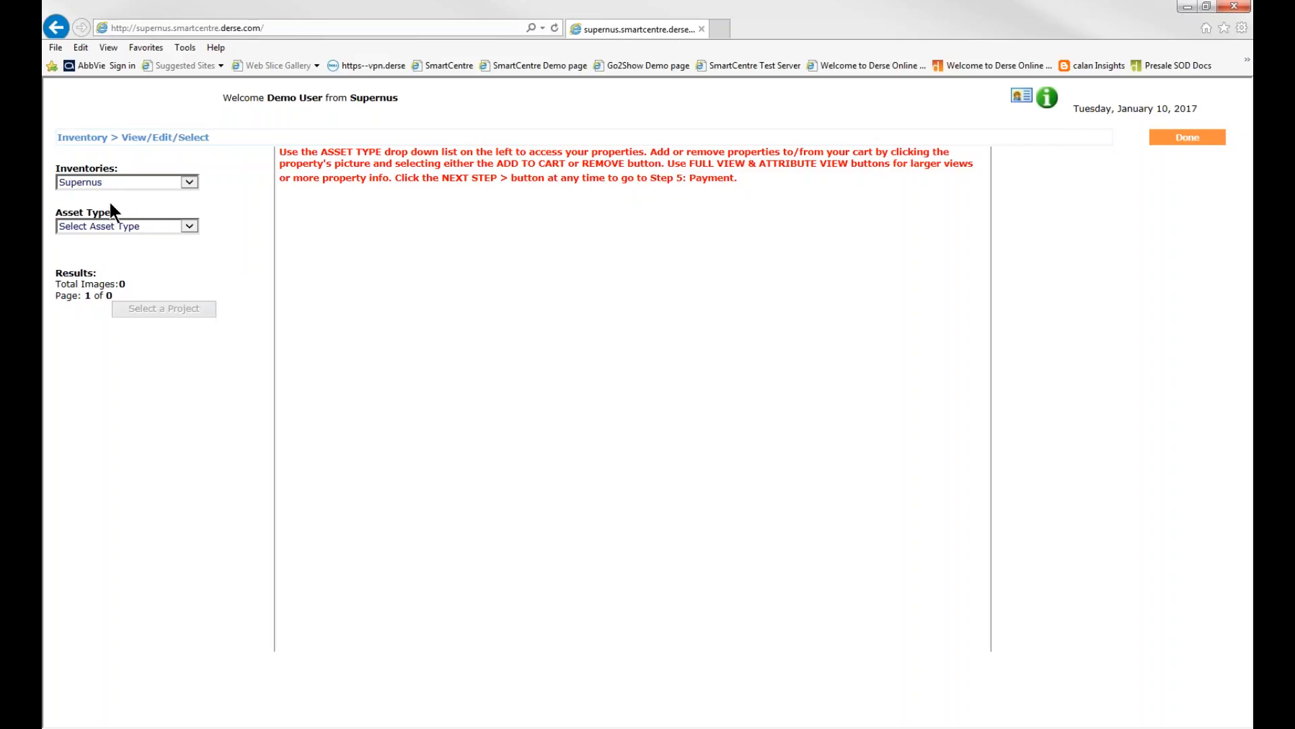
Search the Supernus inventory preview for Portable/Modular assets of the Trokendi XR brand
{"action": "left_click", "coordinate": [189, 227]}
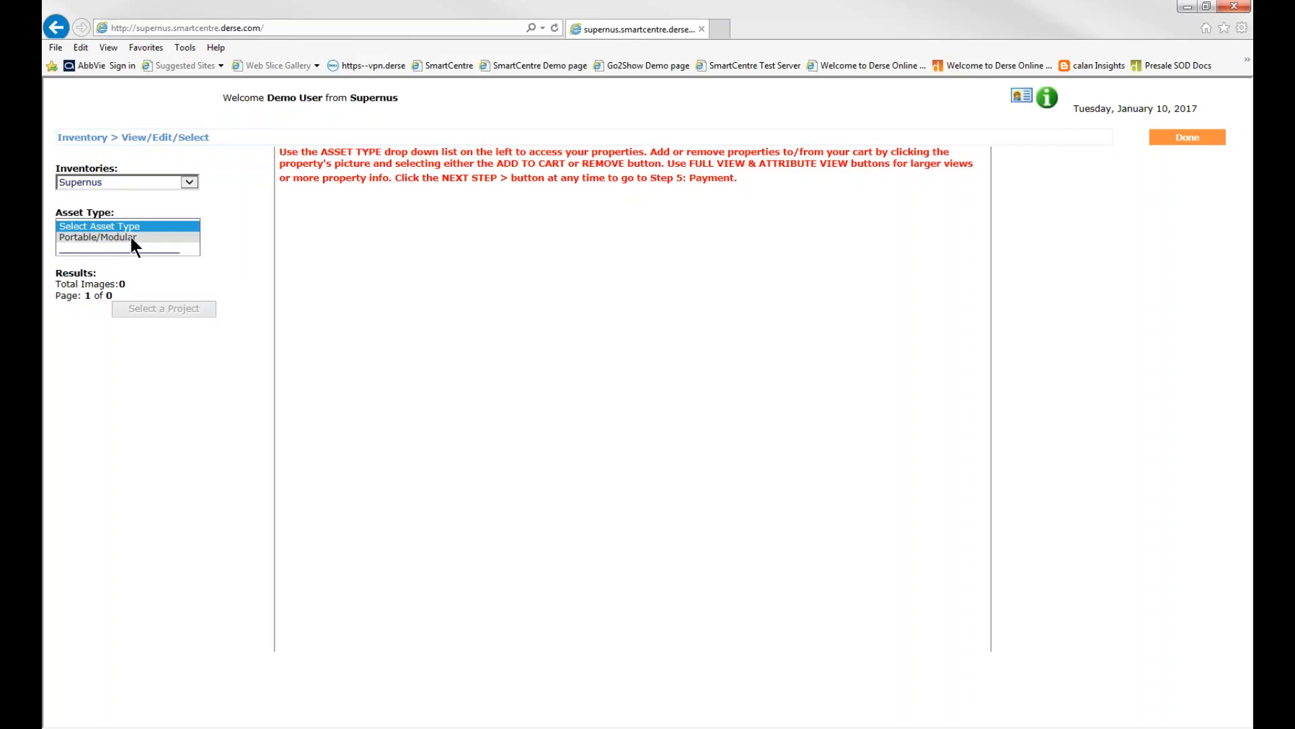
{"action": "left_click", "coordinate": [131, 238]}
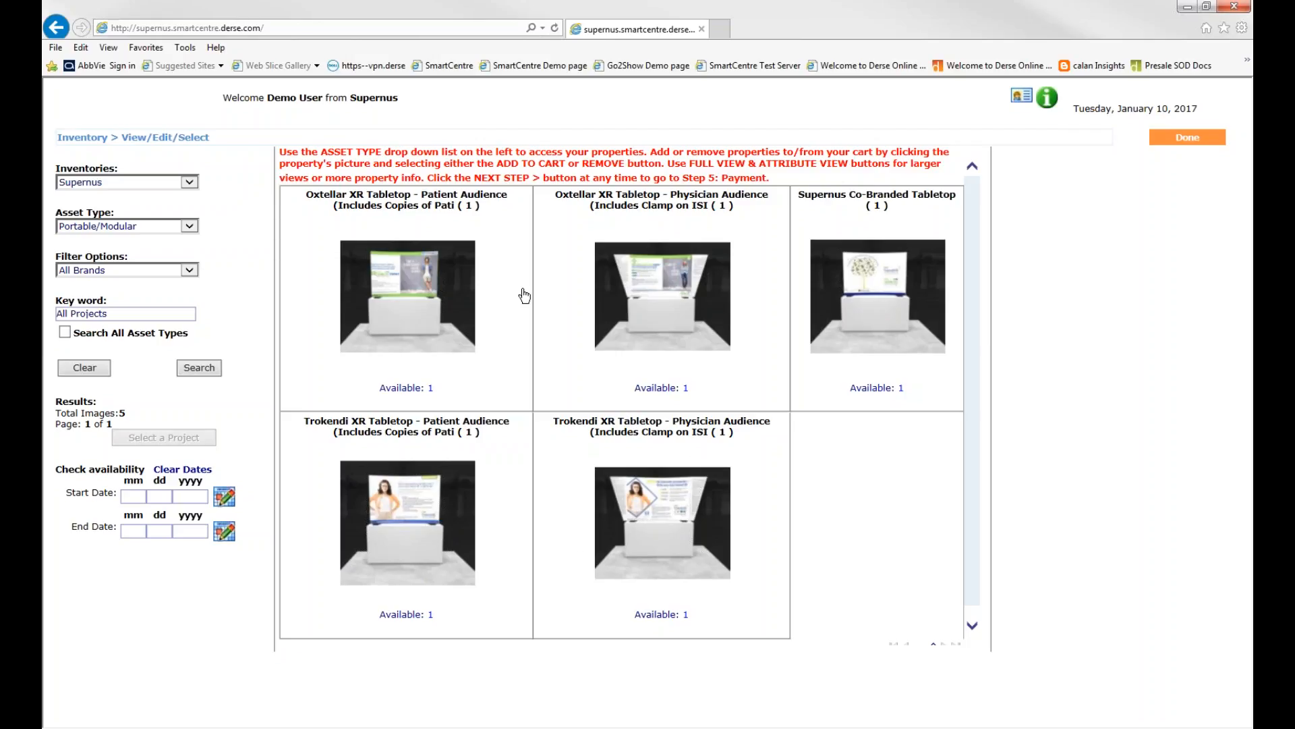
{"action": "left_click", "coordinate": [189, 270]}
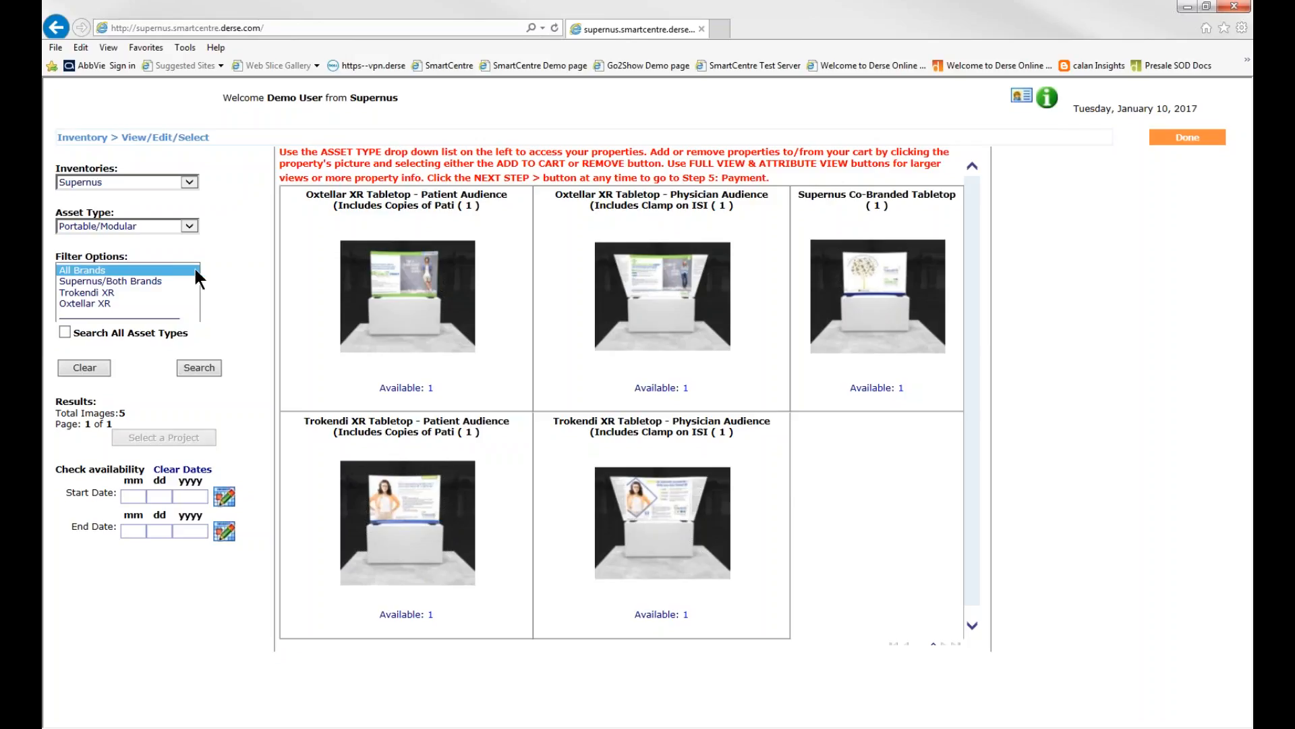
{"action": "left_click", "coordinate": [145, 289]}
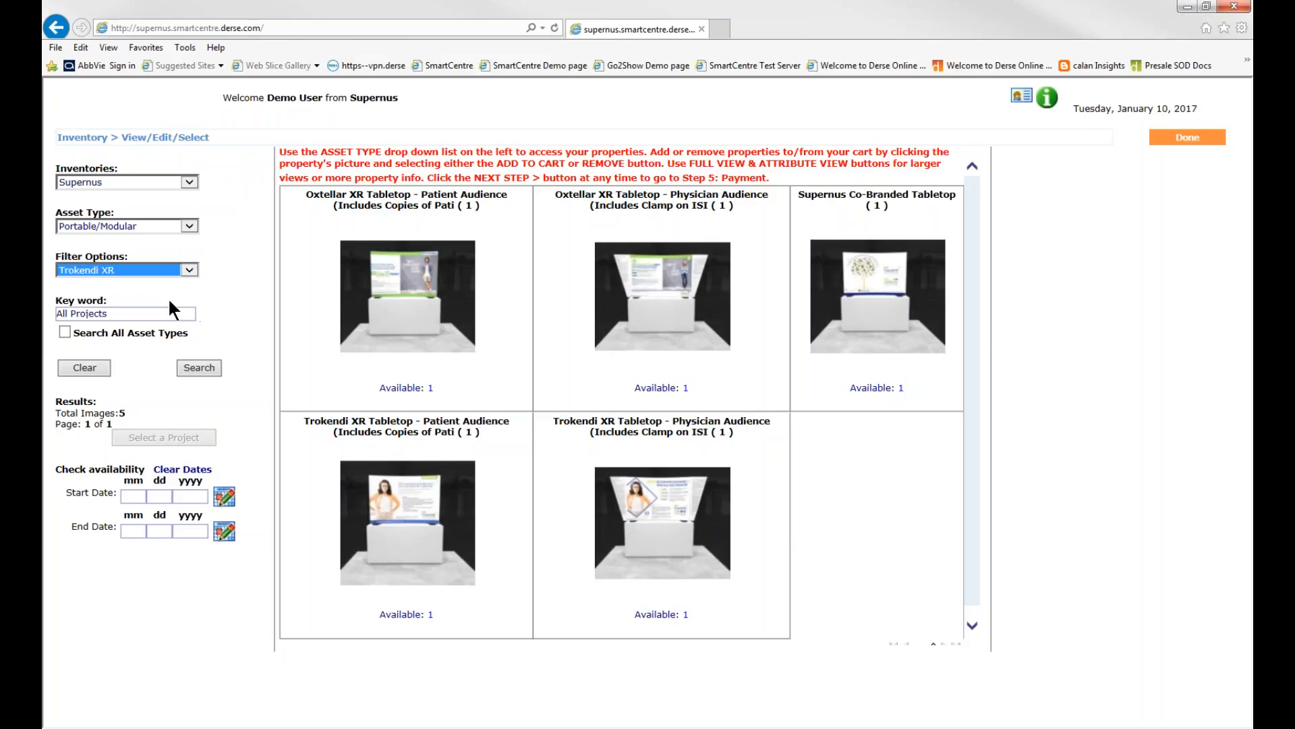
{"action": "left_click", "coordinate": [210, 369]}
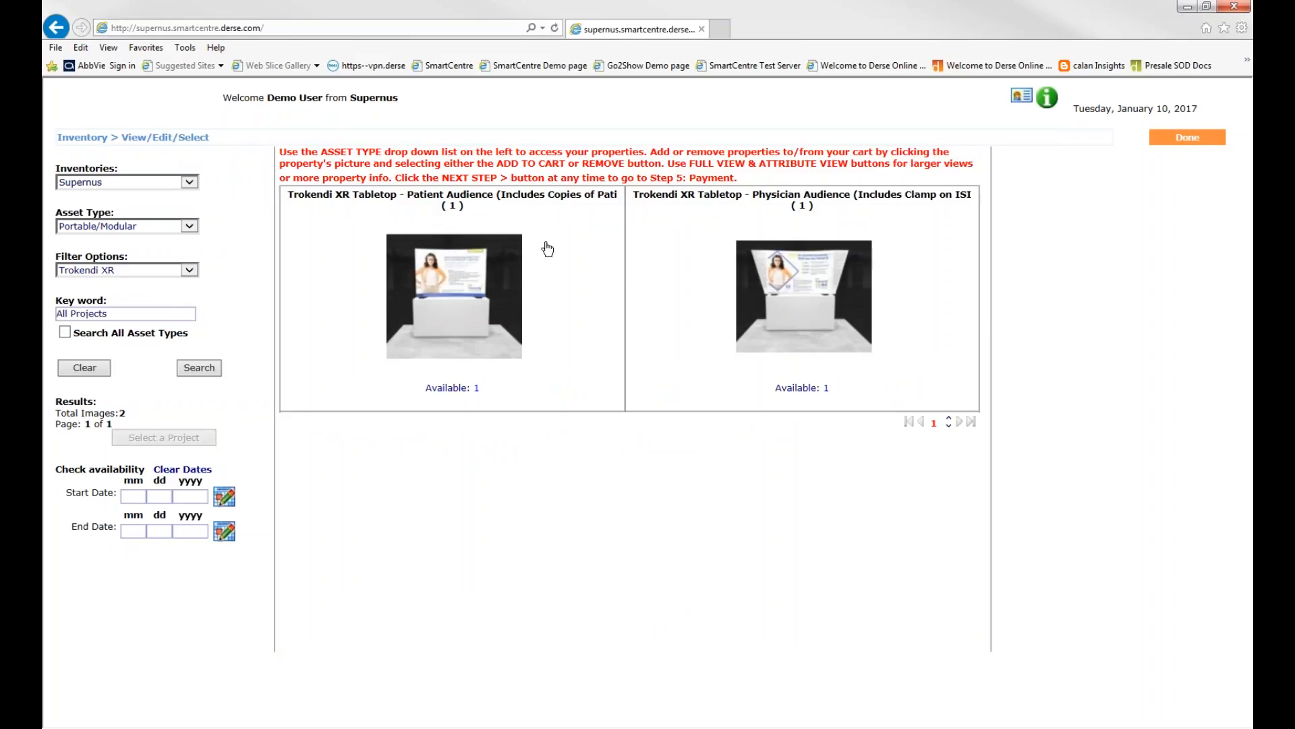
Examine the attributes and the full-size image of the Trokendi XR Tabletop - Patient Audience, and return to the asset list
{"action": "left_click", "coordinate": [144, 314]}
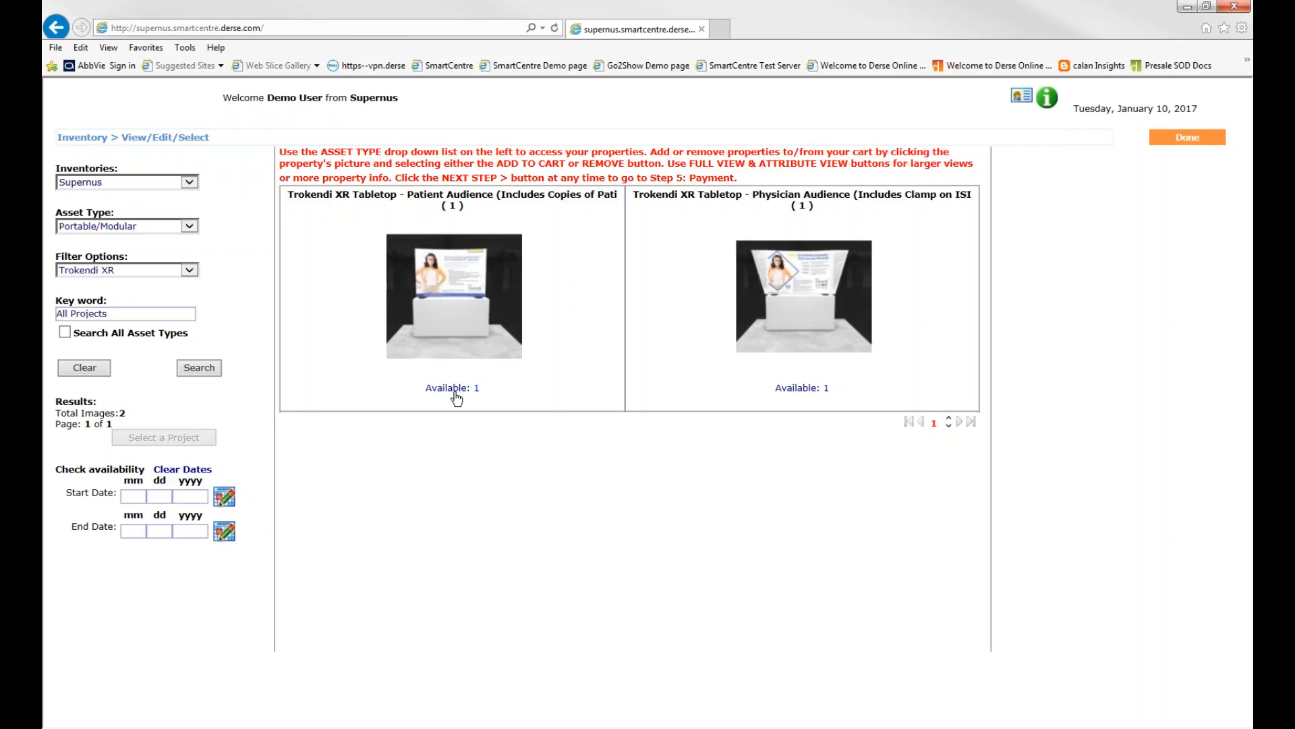
{"action": "left_click", "coordinate": [483, 301]}
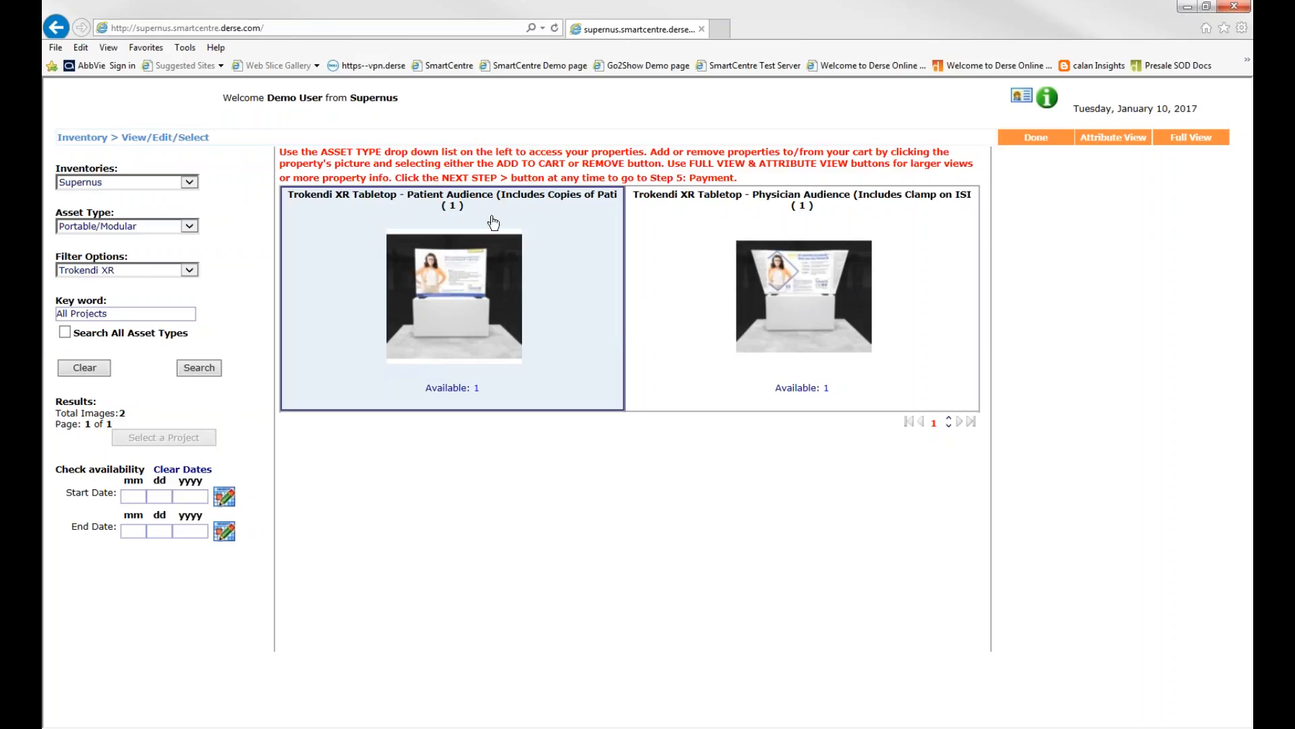
{"action": "left_click", "coordinate": [1125, 138]}
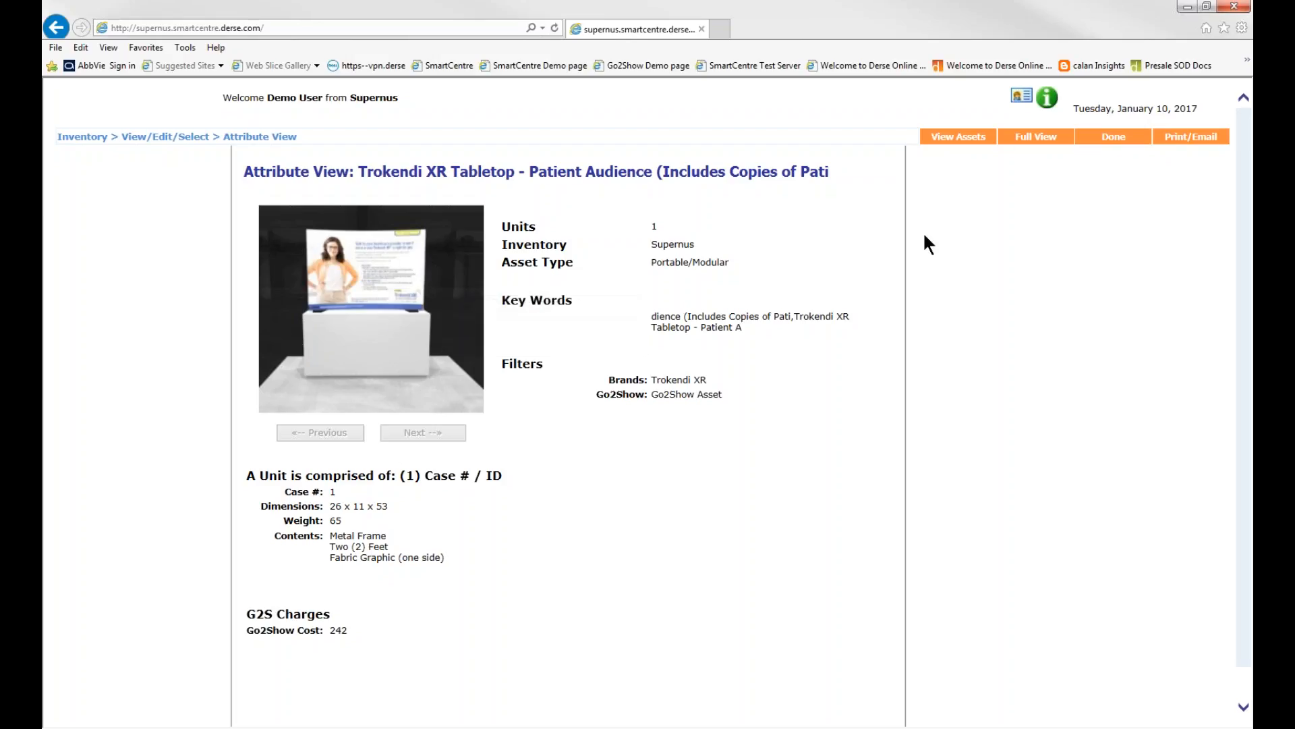
{"action": "left_click", "coordinate": [1044, 142]}
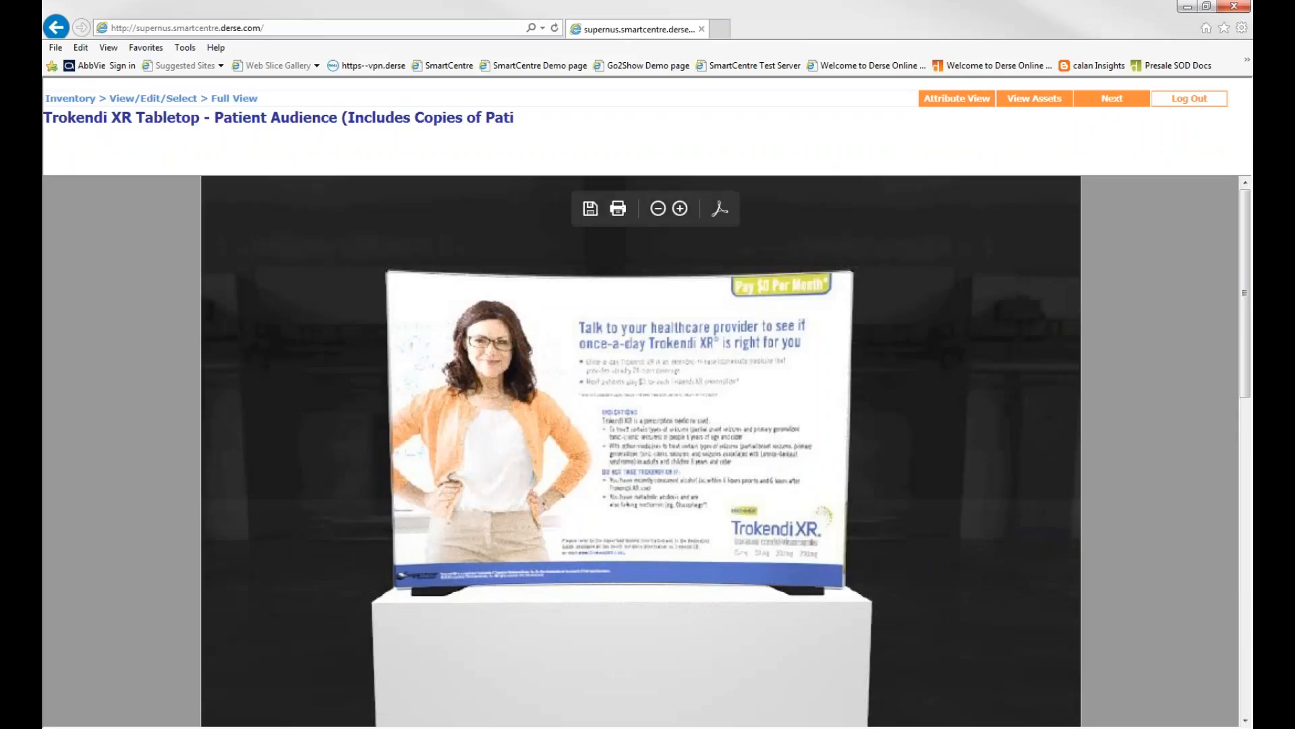
{"action": "mouse_move", "coordinate": [1244, 216]}
{"action": "left_mouse_down"}
{"action": "mouse_move", "coordinate": [1238, 399]}
{"action": "mouse_move", "coordinate": [1241, 229]}
{"action": "left_mouse_up"}
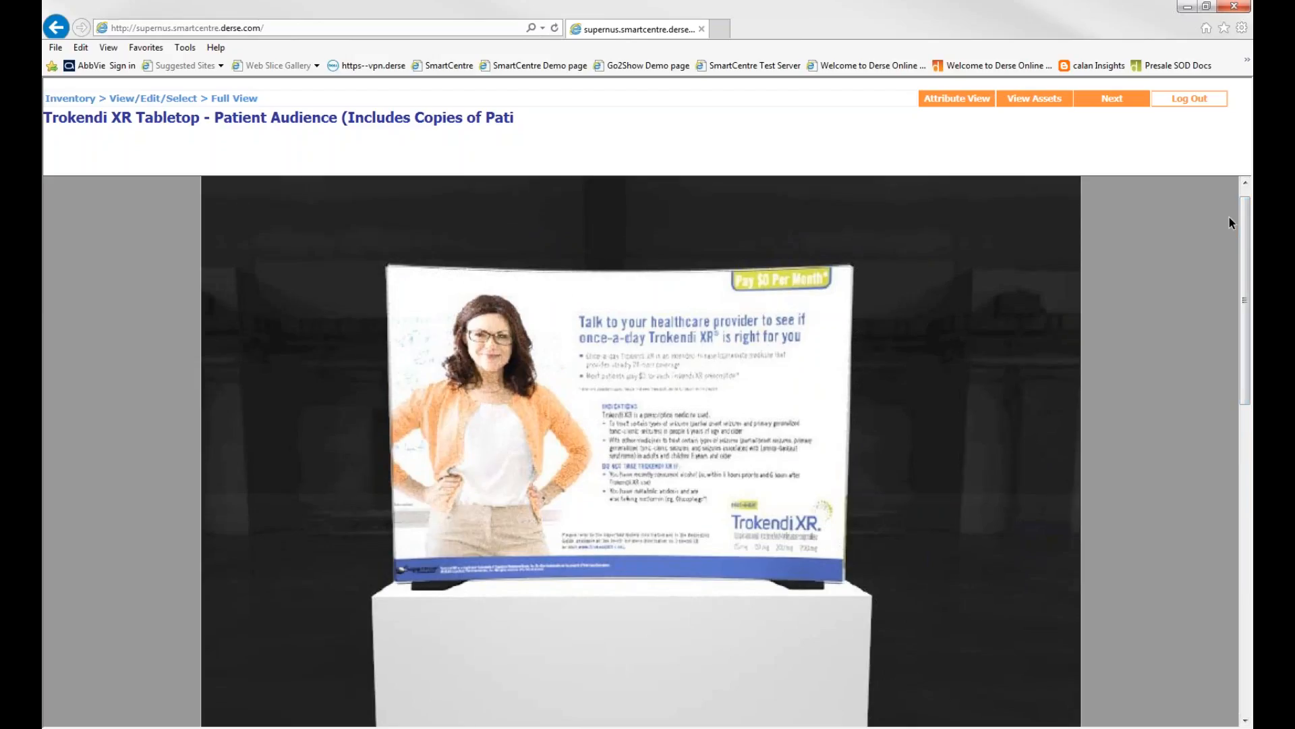
{"action": "left_click_drag", "start_coordinate": [1246, 222], "coordinate": [1245, 212]}
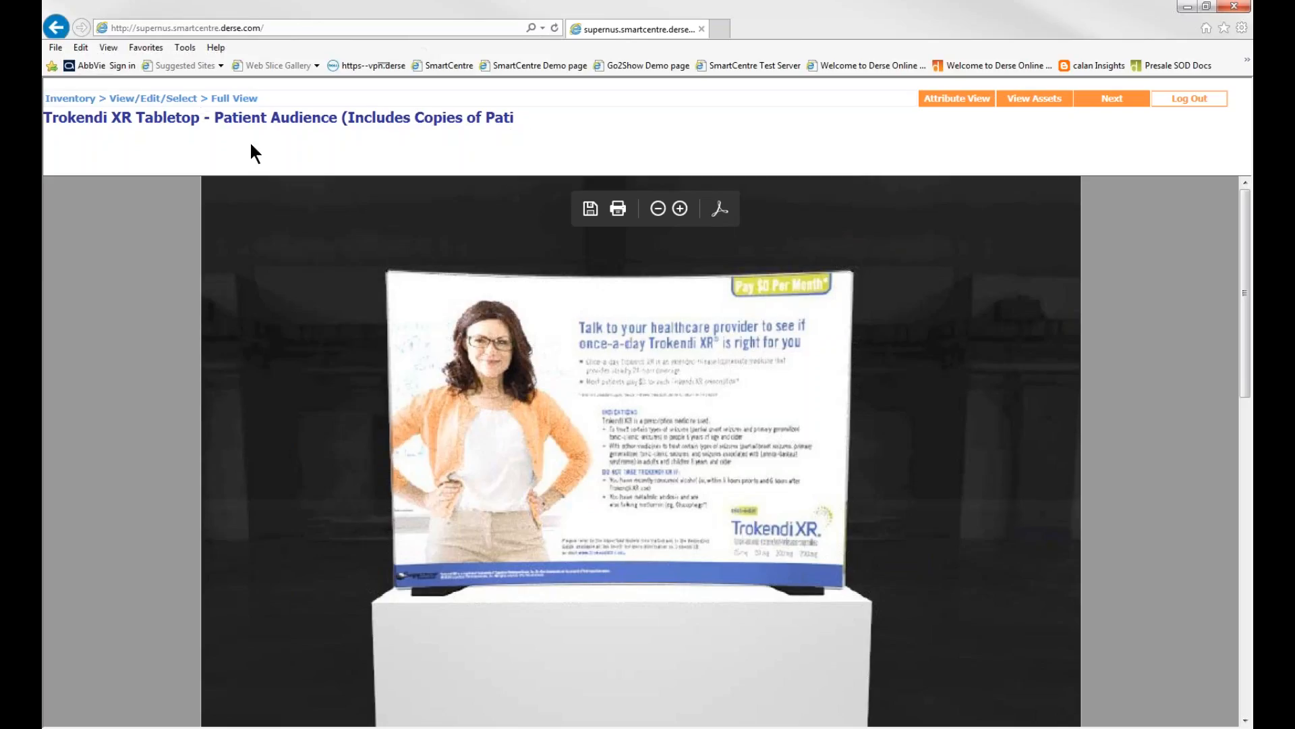
{"action": "left_click", "coordinate": [1036, 100]}
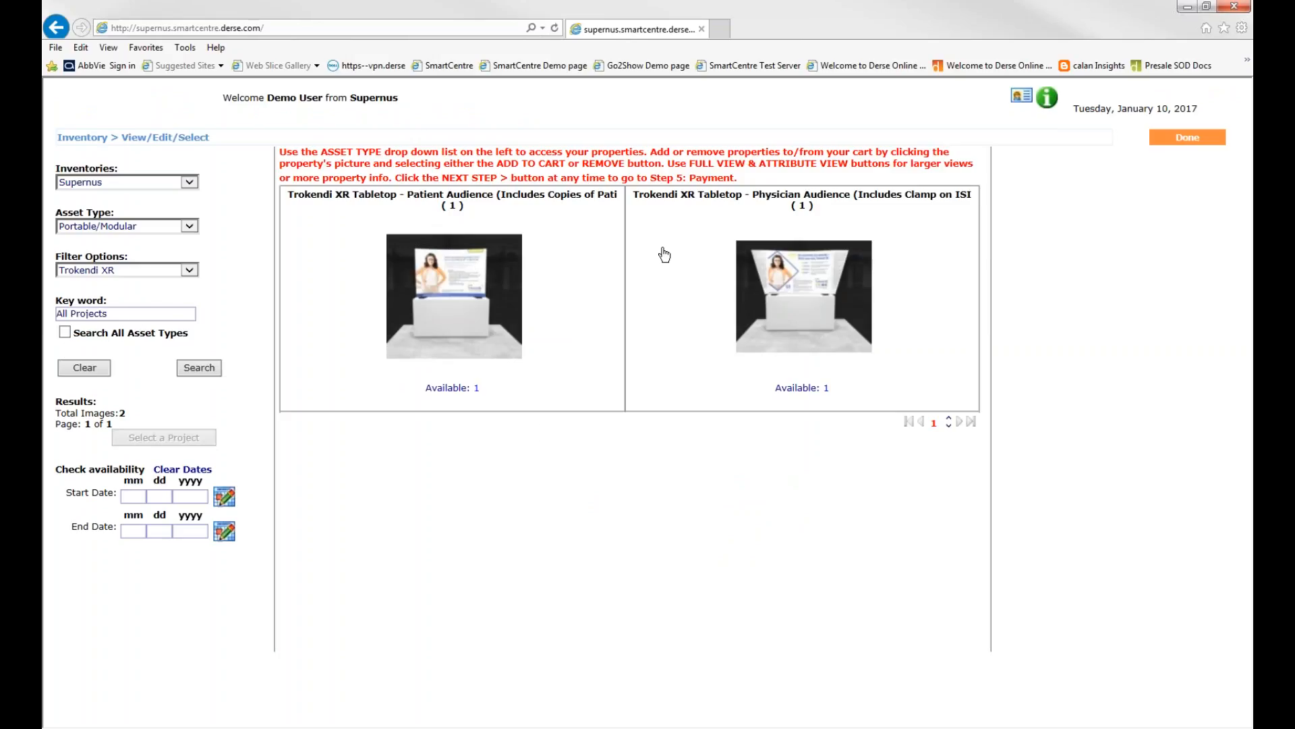
Clear the inventory search filters and leave the property preview to start placing an order
{"action": "left_click", "coordinate": [95, 375]}
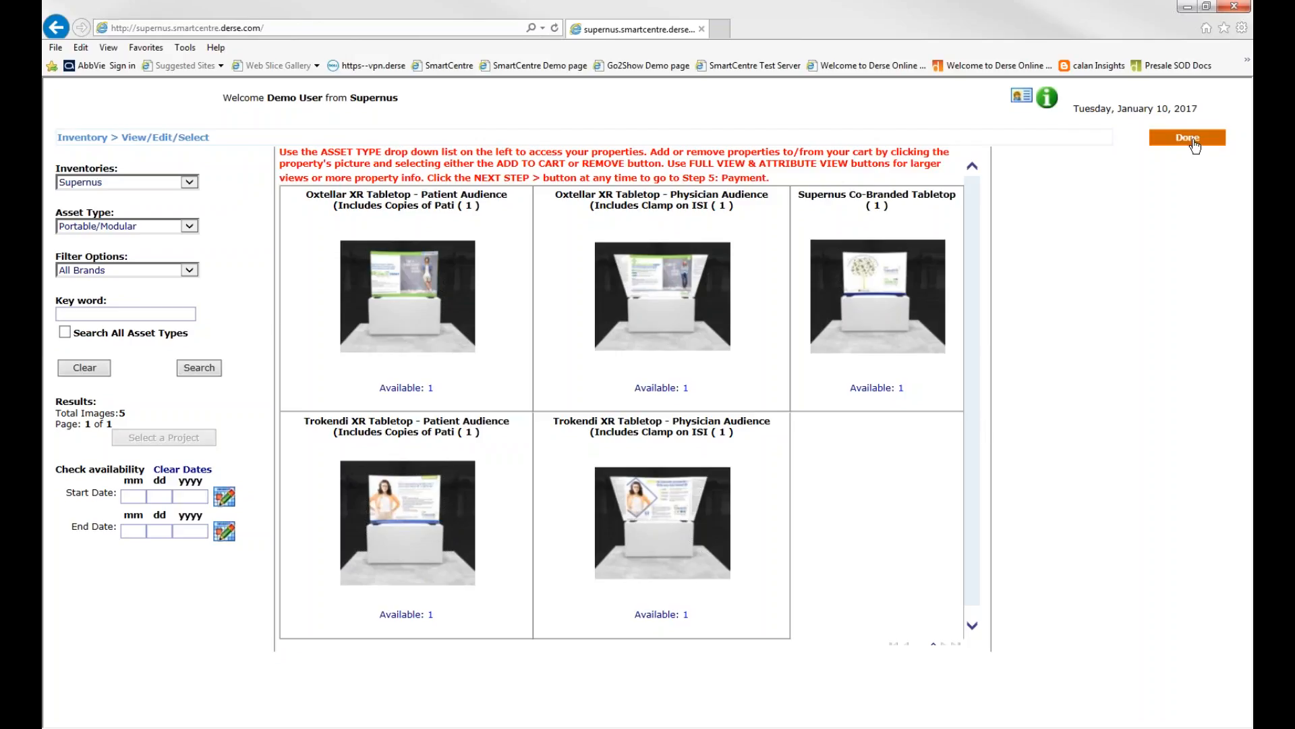
{"action": "left_click", "coordinate": [1187, 138]}
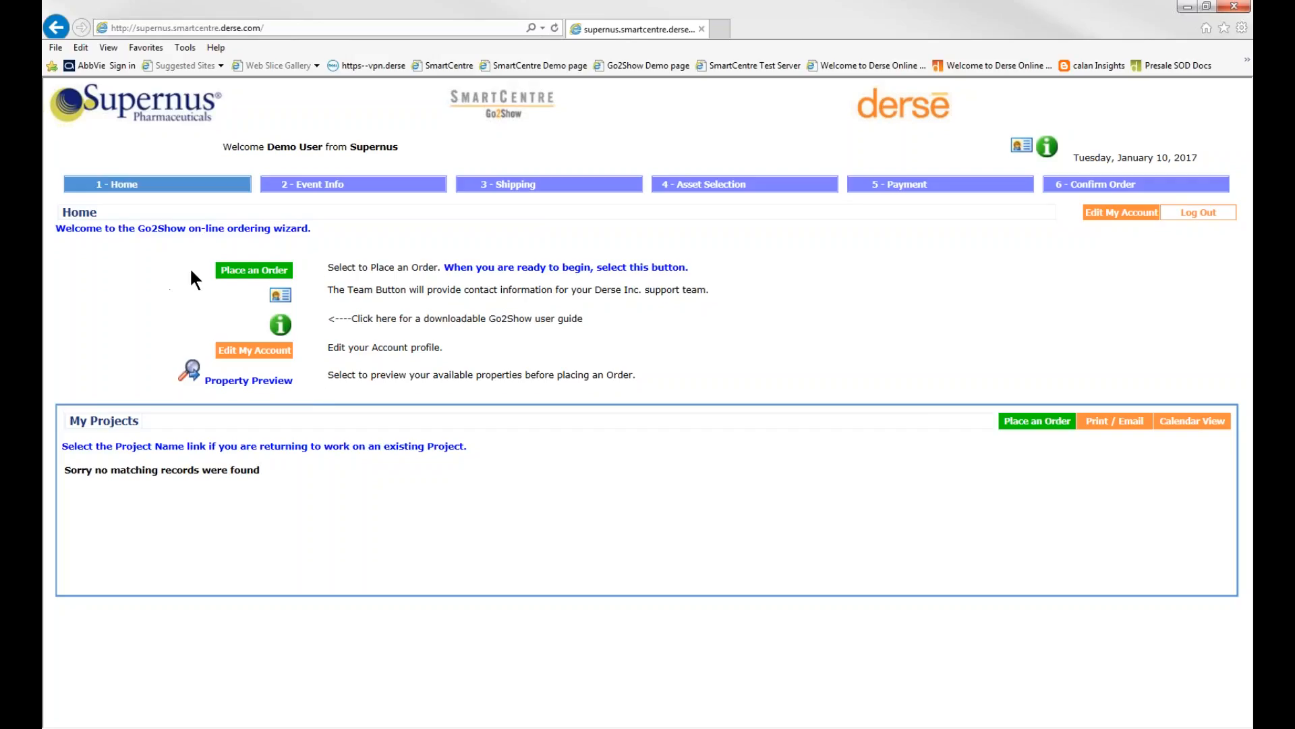
{"action": "left_click", "coordinate": [251, 272]}
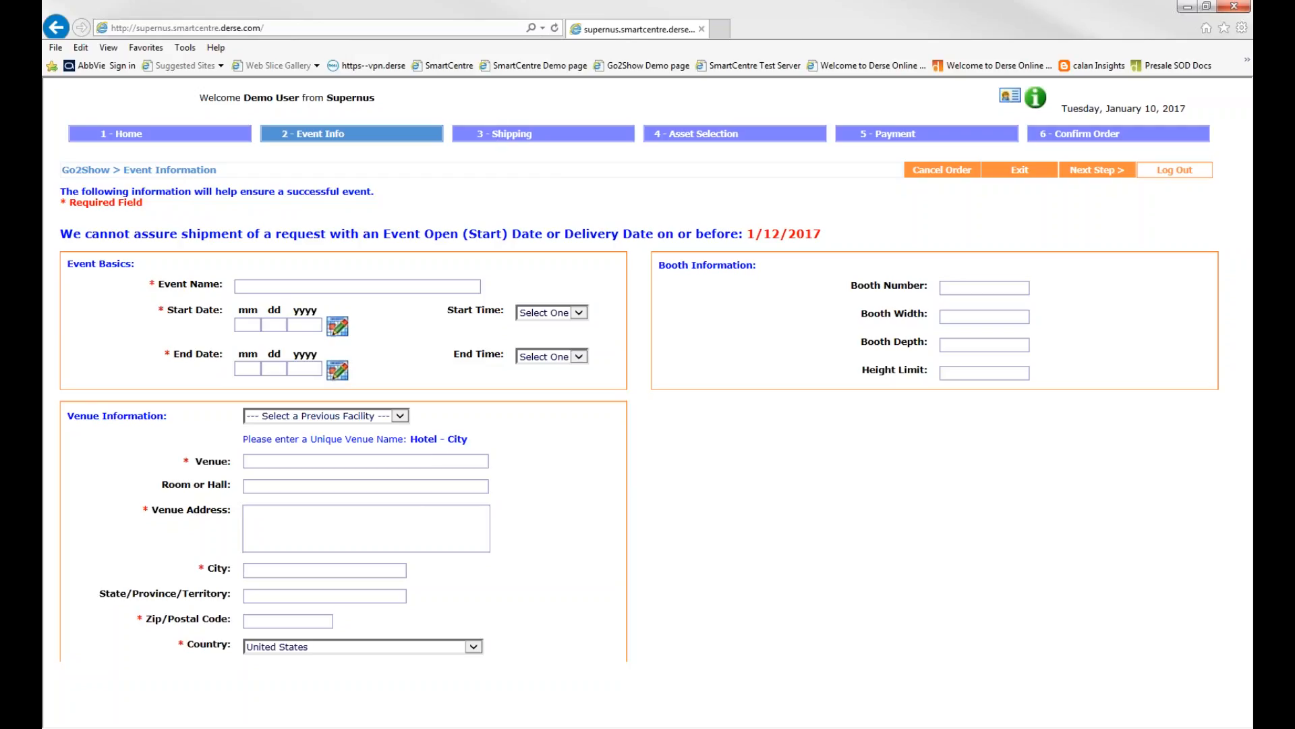
Name the event Test Show 123 and set its start date to 2/14/2017 and end date to 2/15/2017
{"action": "type", "text": "Test Sh"}
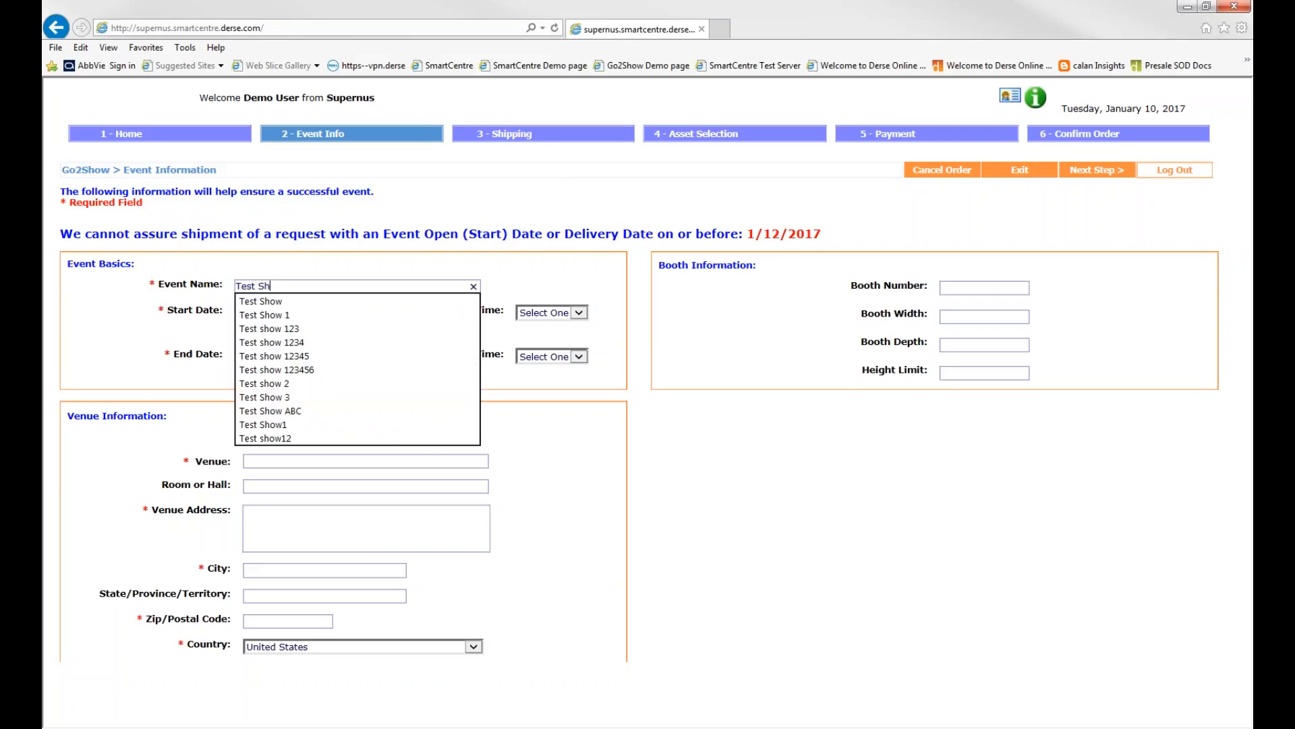
{"action": "type", "text": "ow 123"}
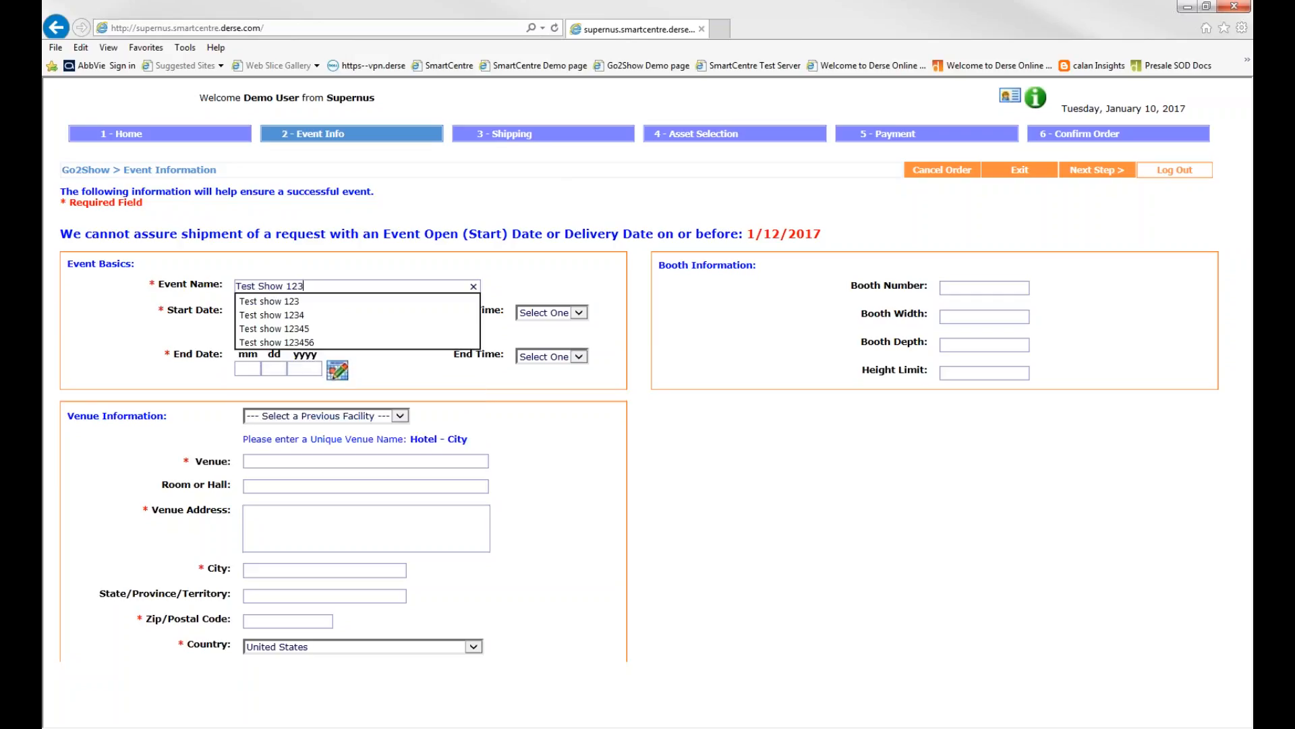
{"action": "left_click", "coordinate": [451, 262]}
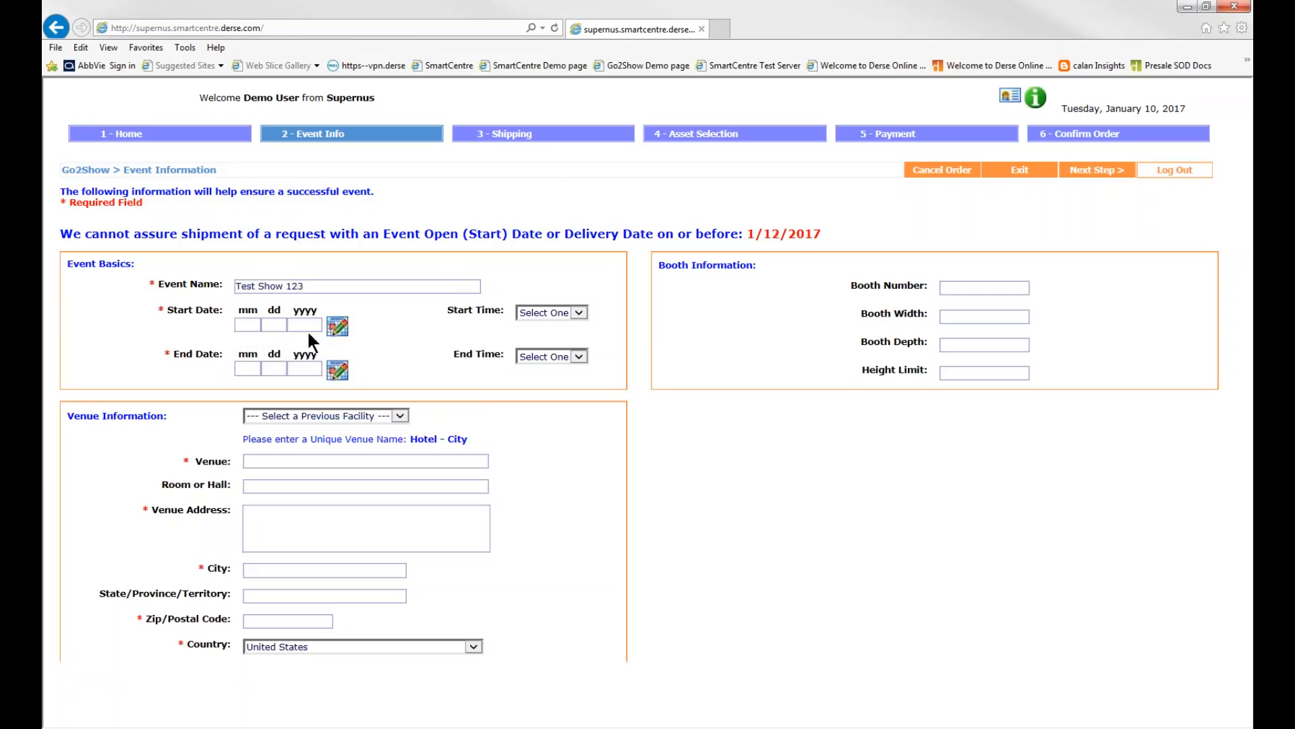
{"action": "left_click", "coordinate": [338, 328]}
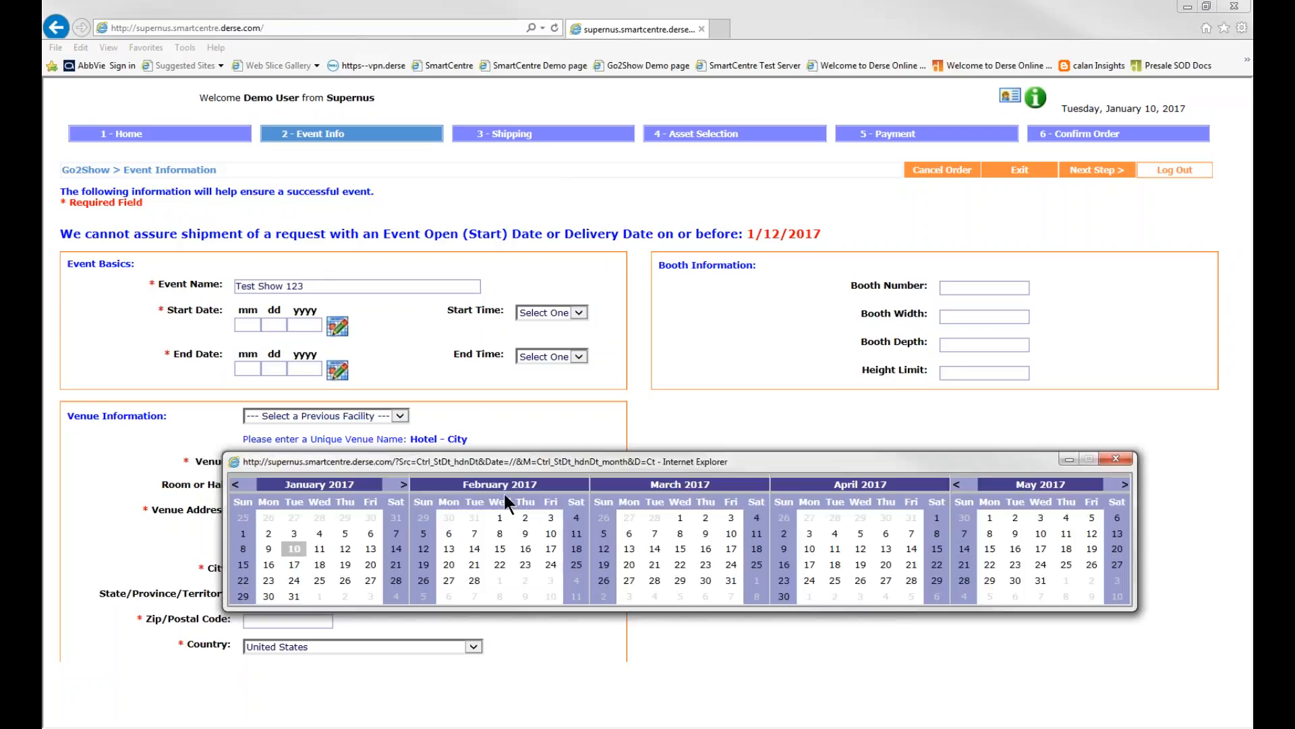
{"action": "left_click", "coordinate": [474, 548]}
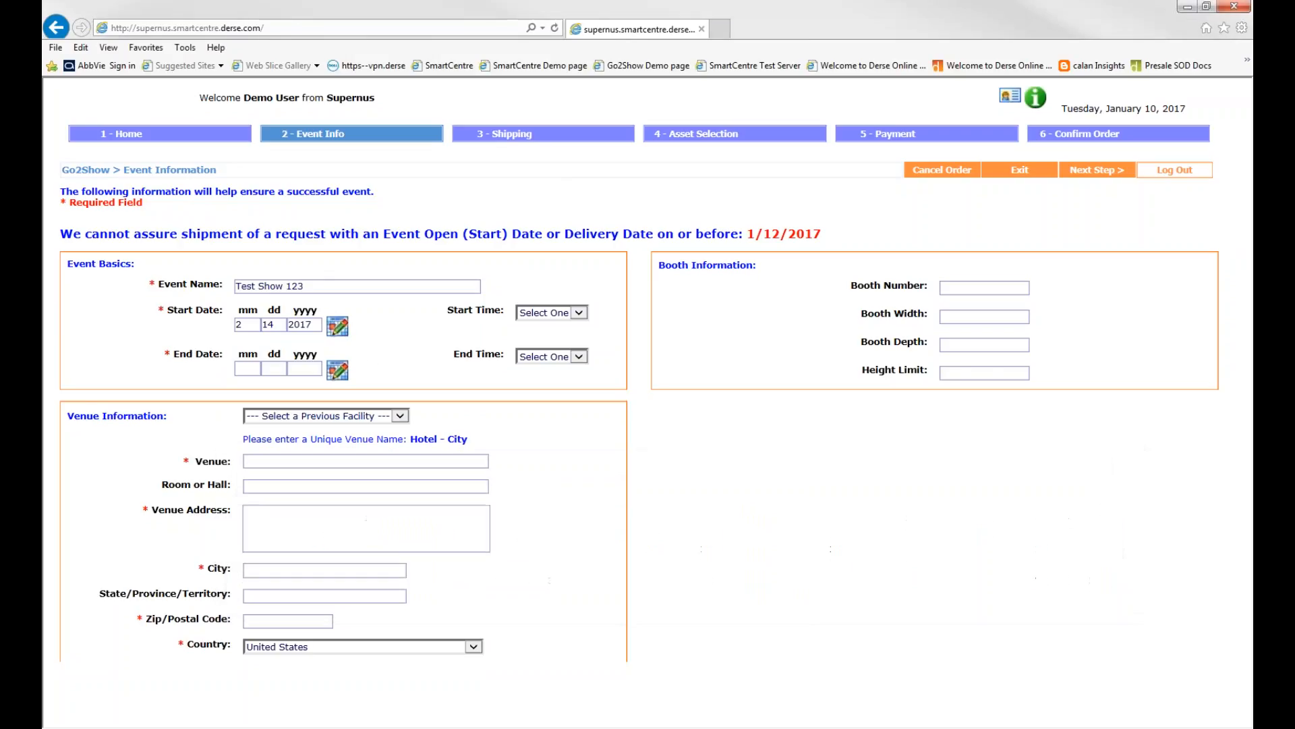
{"action": "left_click", "coordinate": [338, 371]}
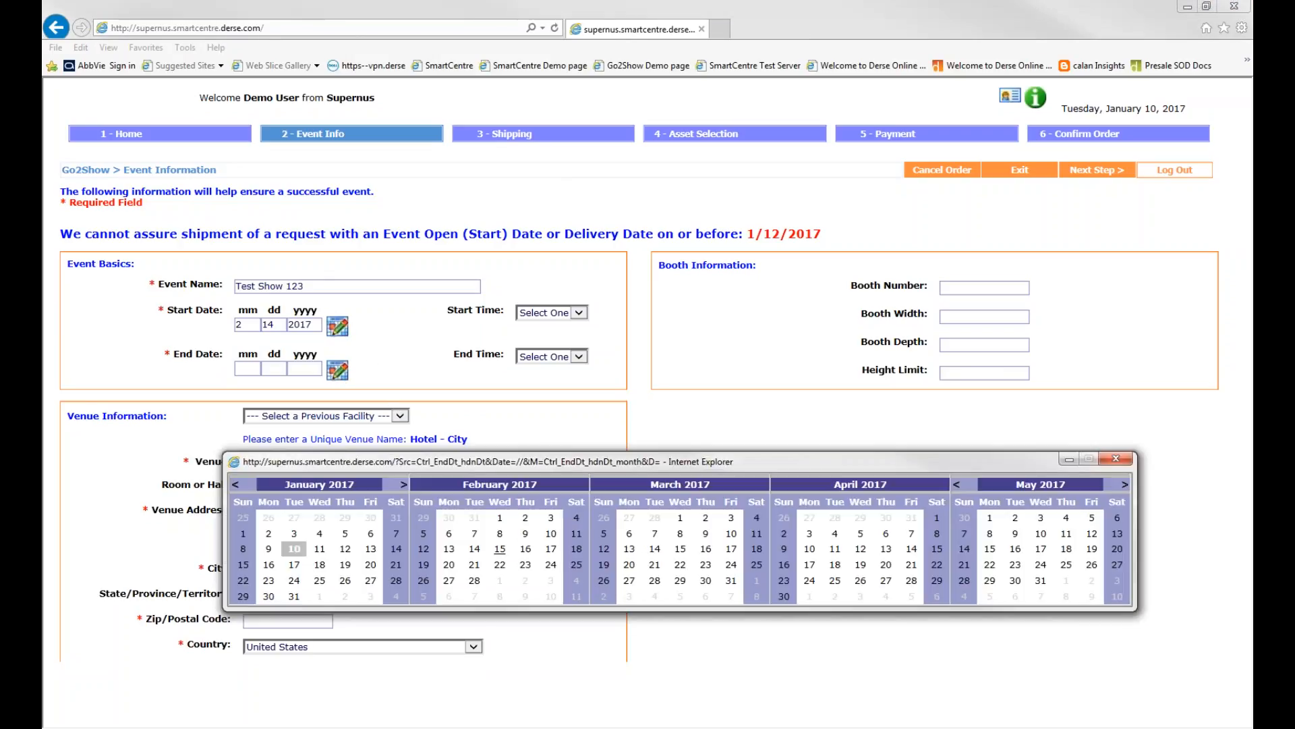
{"action": "left_click", "coordinate": [500, 548]}
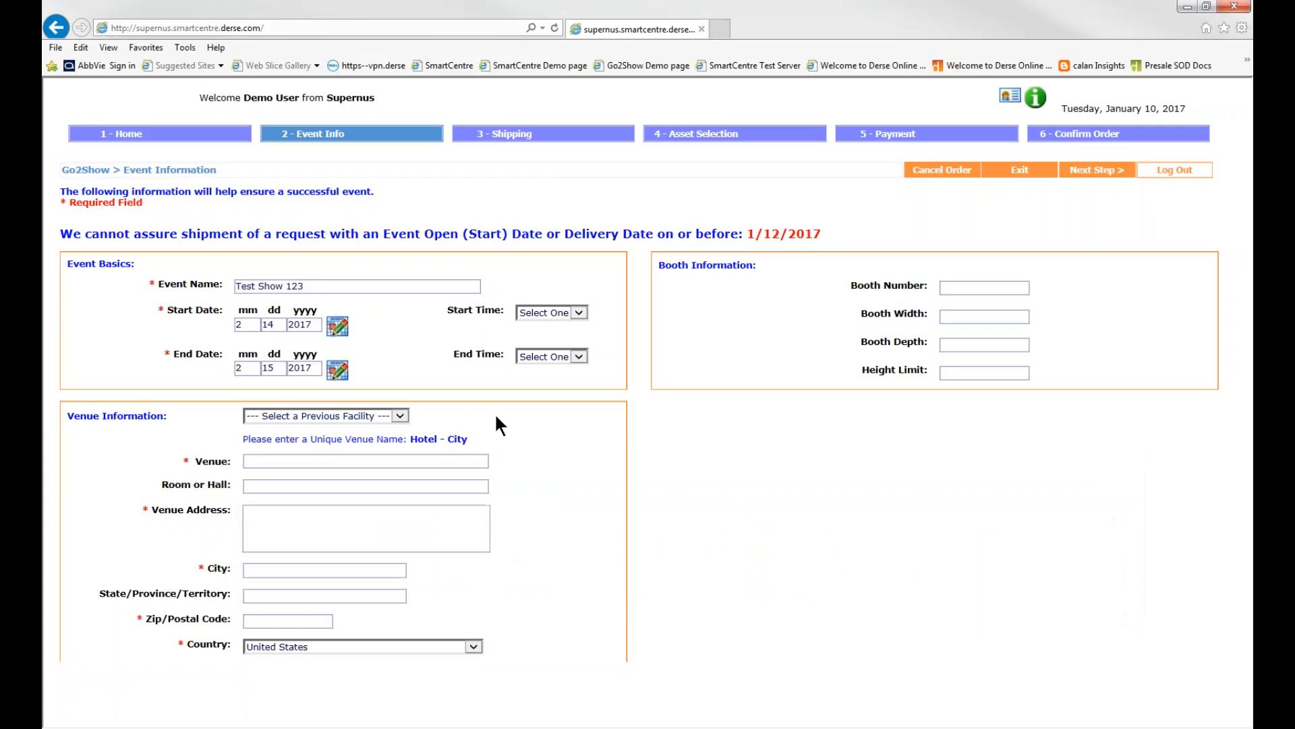
Enter Convention Center as the venue of the event
{"action": "left_click", "coordinate": [330, 460]}
{"action": "type", "text": "Con"}
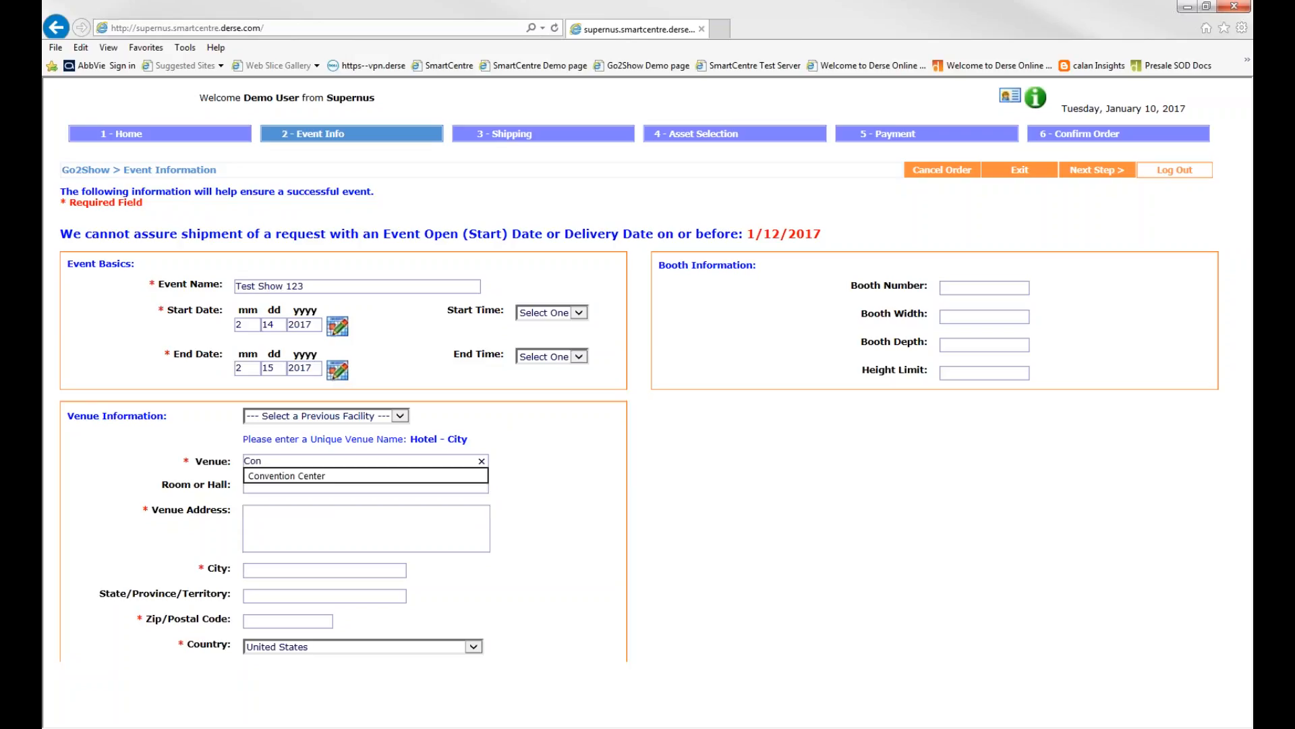
{"action": "key", "text": "Down"}
{"action": "key", "text": "Return"}
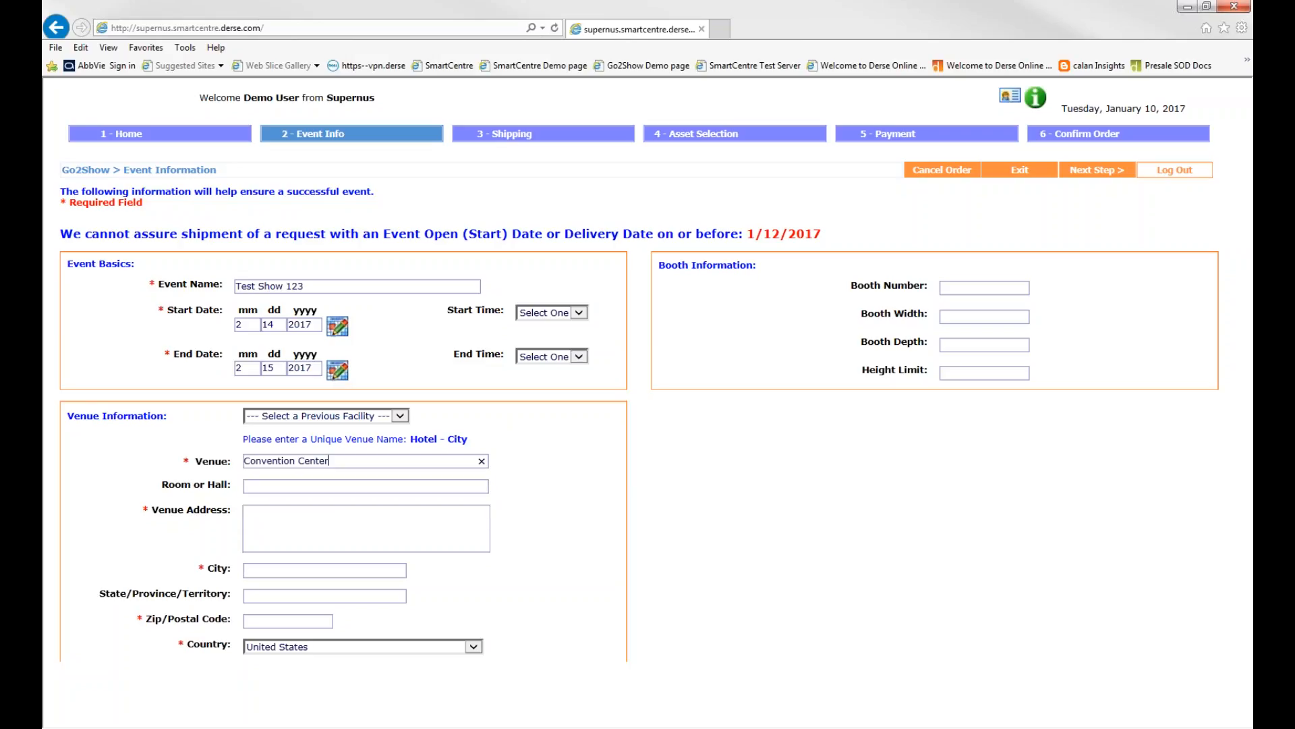
Fill in the venue's street address, city, state and postal code
{"action": "left_click", "coordinate": [245, 511]}
{"action": "type", "text": "123 Main St."}
{"action": "key", "text": "Tab"}
{"action": "type", "text": "Milwaukee"}
{"action": "key", "text": "Down"}
{"action": "key", "text": "Return"}
{"action": "key", "text": "Tab"}
{"action": "type", "text": "WI"}
{"action": "key", "text": "Tab"}
{"action": "type", "text": "530"}
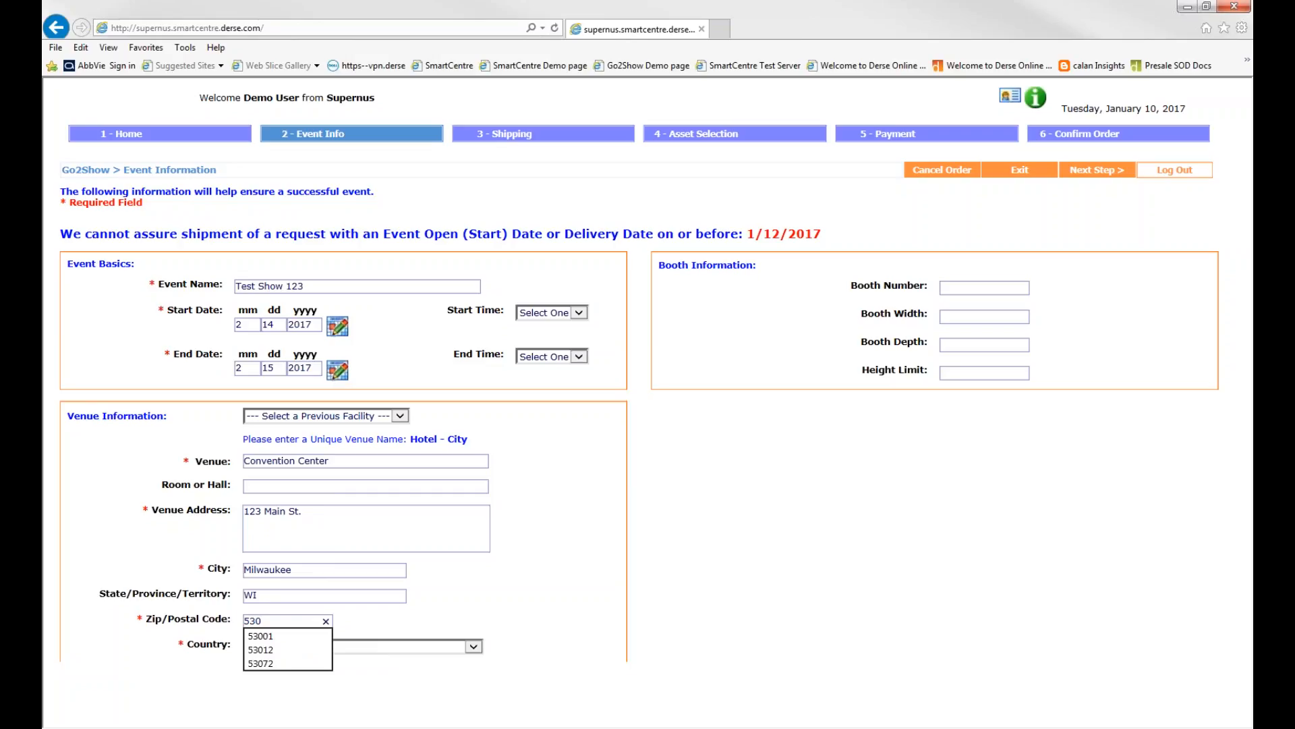
{"action": "key", "text": "Down"}
{"action": "key", "text": "Down"}
{"action": "key", "text": "Return"}
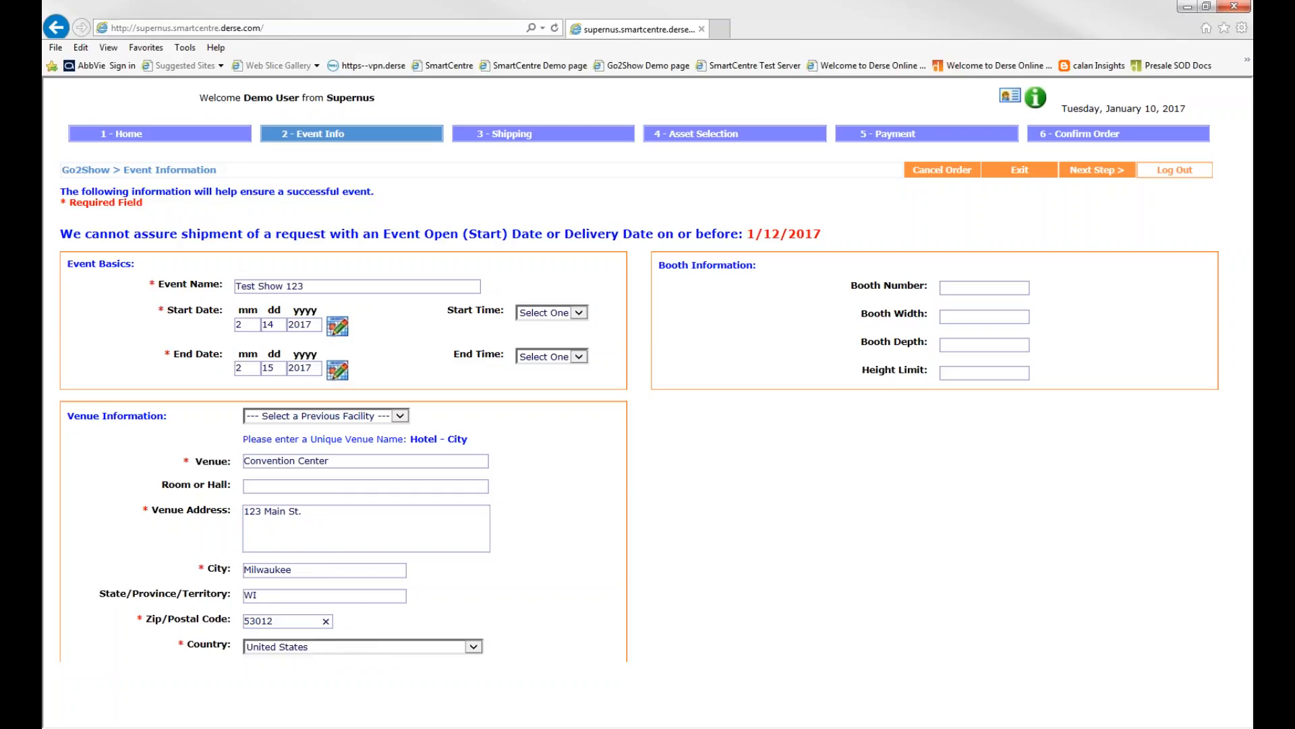
{"action": "left_click", "coordinate": [460, 591]}
Check the list of previously used facilities for the venue without choosing one
{"action": "left_click", "coordinate": [402, 415]}
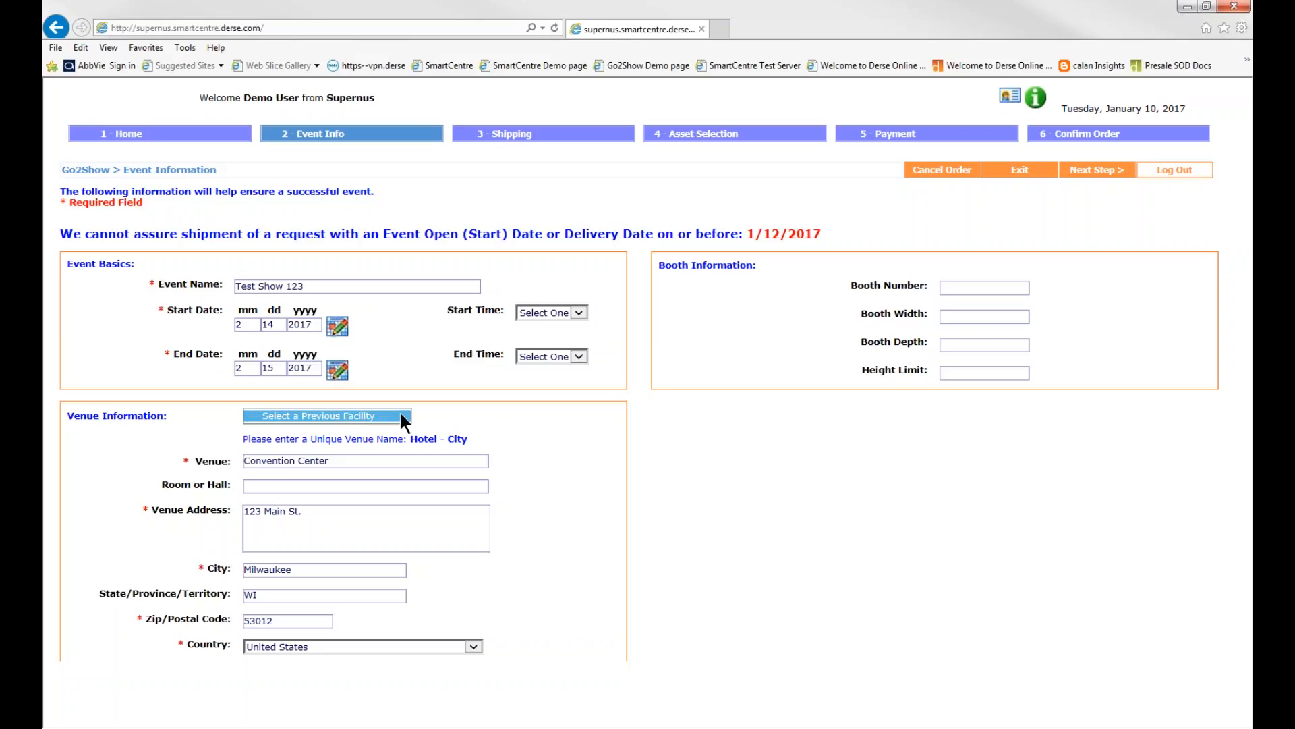
{"action": "left_click", "coordinate": [450, 420]}
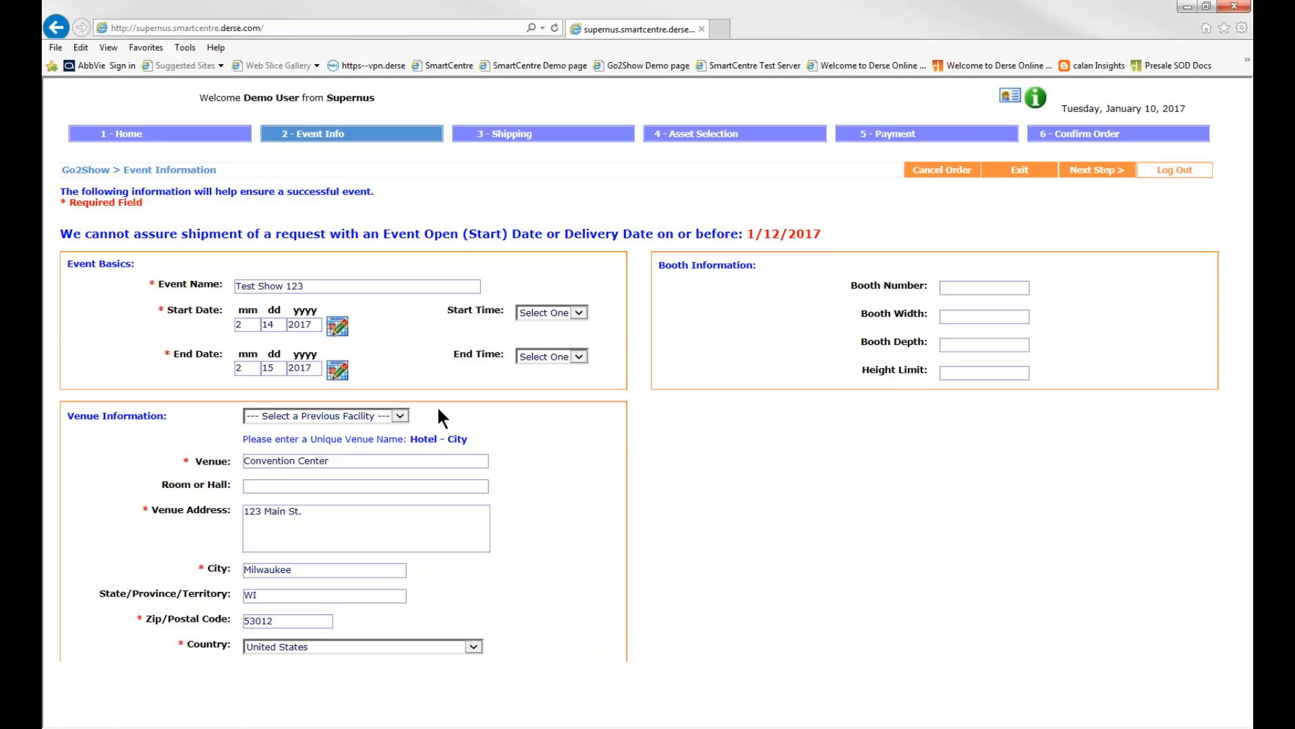
{"action": "left_click", "coordinate": [402, 415]}
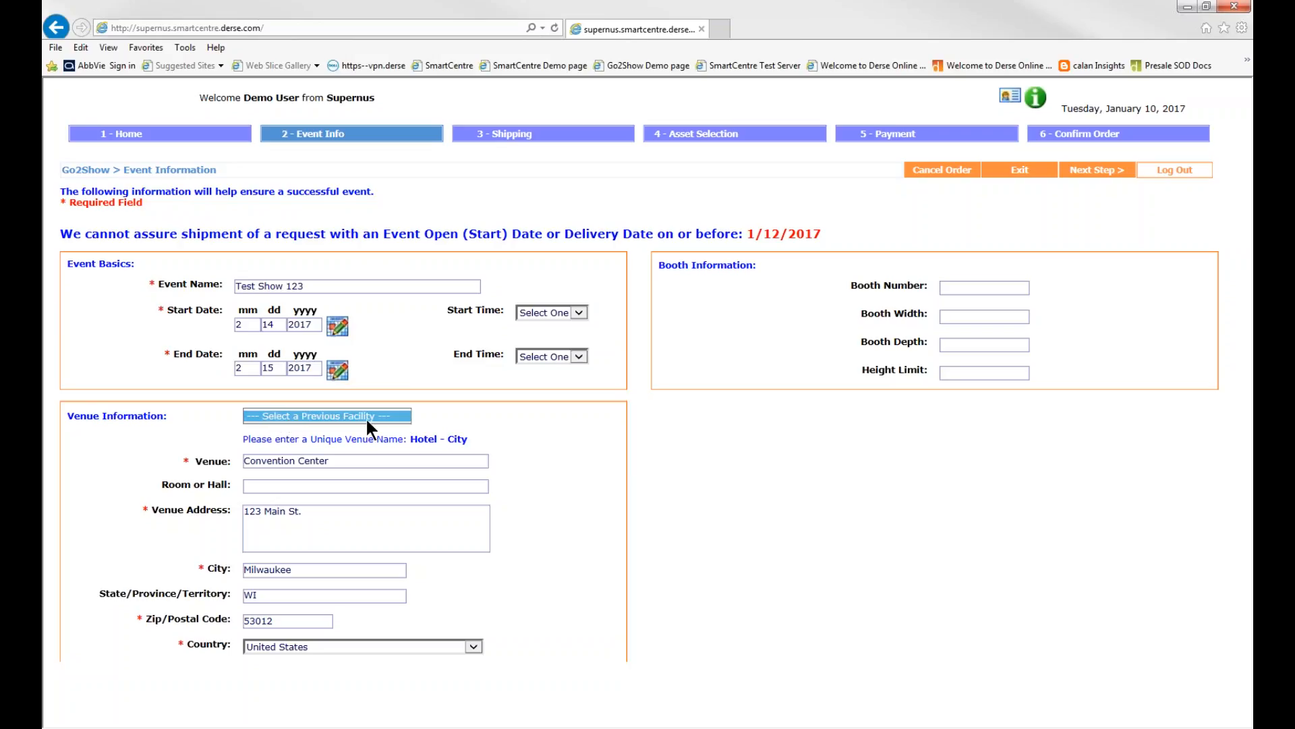
{"action": "left_click", "coordinate": [430, 413]}
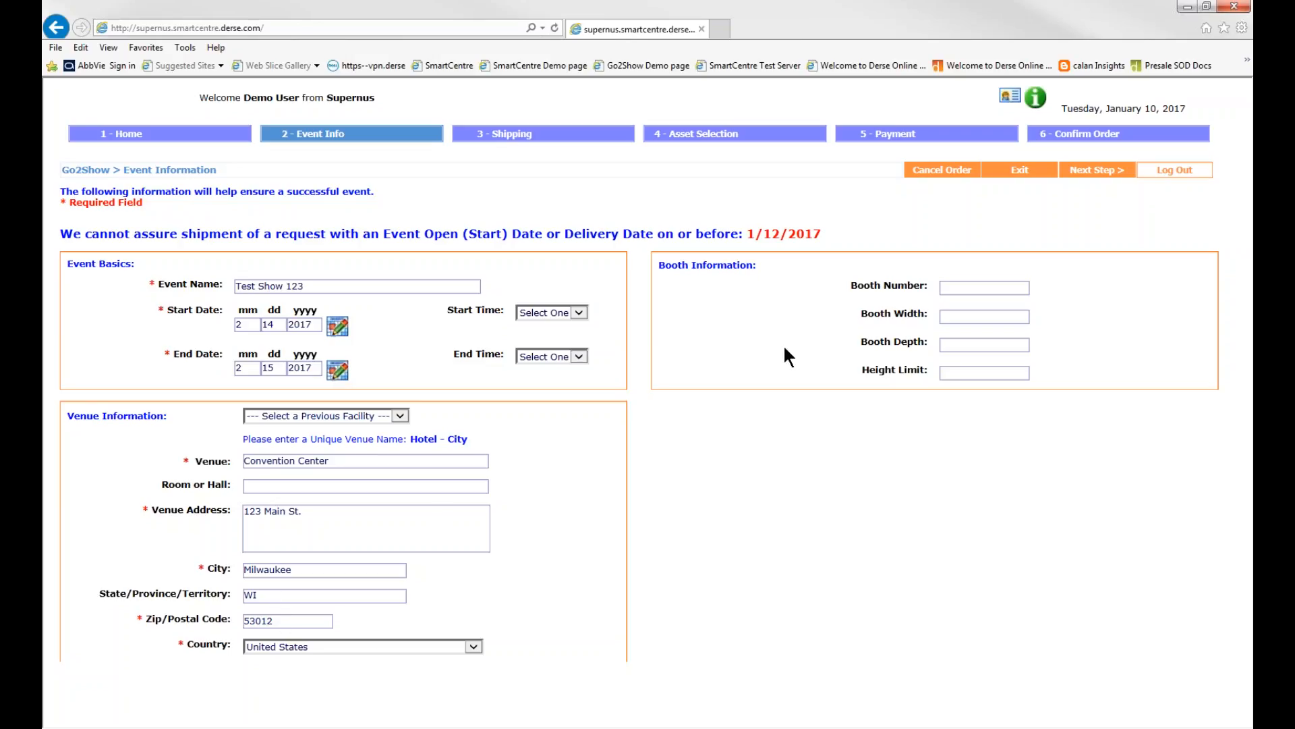
Set the booth number to 123 and continue to the shipping information
{"action": "left_click", "coordinate": [1002, 288]}
{"action": "type", "text": "123"}
{"action": "left_click", "coordinate": [748, 237]}
{"action": "left_click_drag", "start_coordinate": [748, 236], "coordinate": [820, 236]}
{"action": "left_click", "coordinate": [820, 236]}
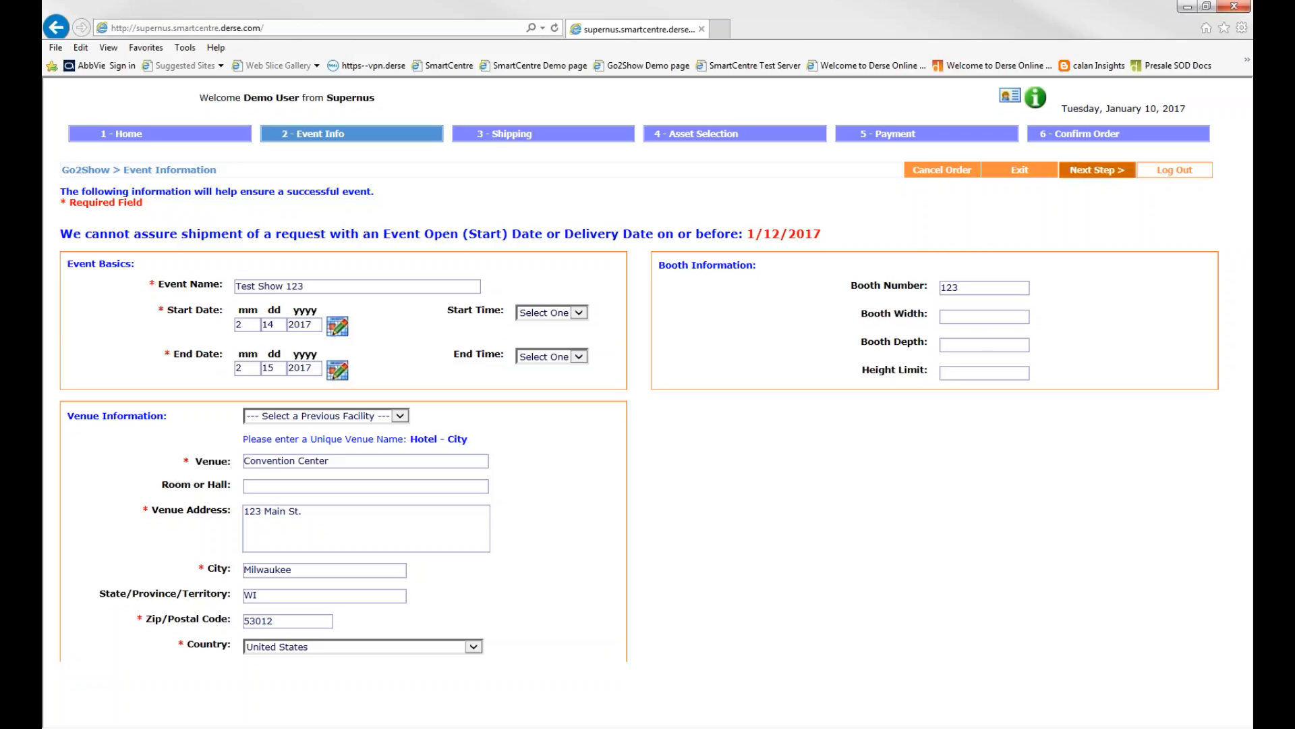
{"action": "left_click", "coordinate": [1112, 172]}
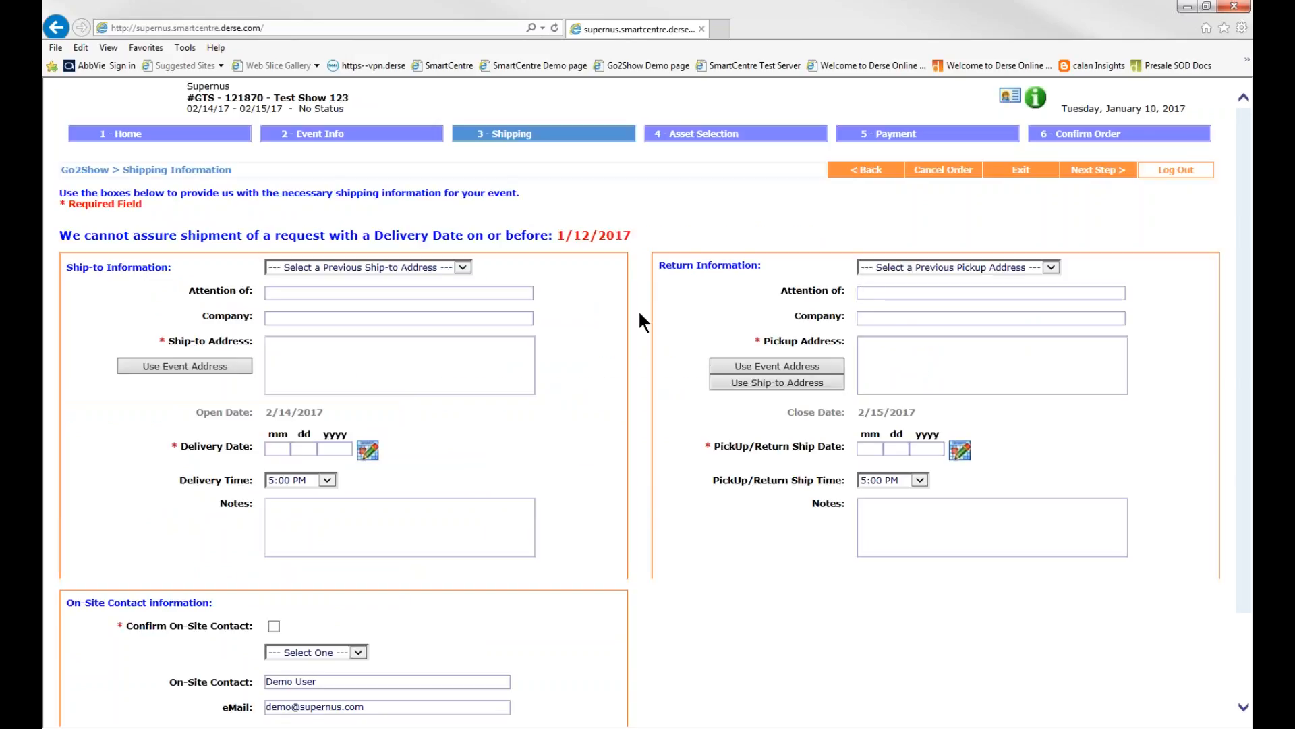
Check the previous ship-to addresses and use the event address as the order's ship-to address
{"action": "scroll", "coordinate": [641, 317], "scroll_direction": "down", "scroll_amount": 3}
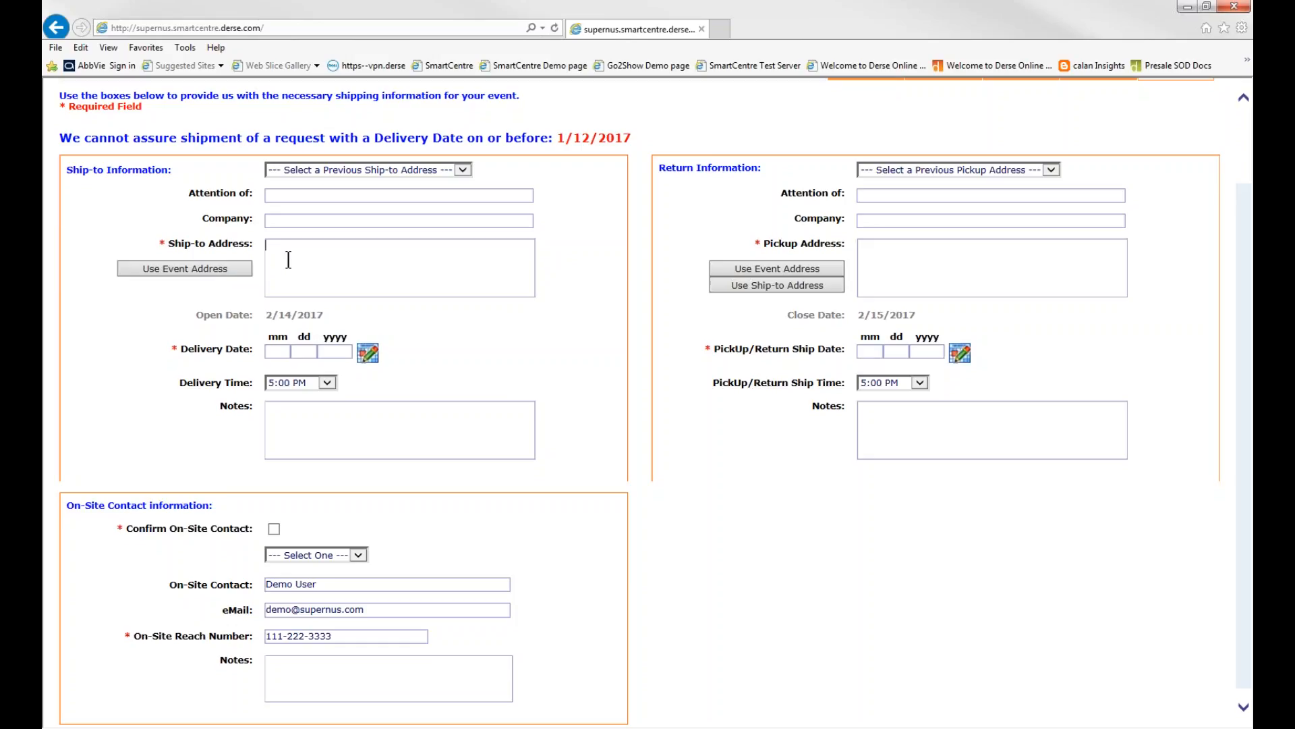
{"action": "left_click", "coordinate": [292, 259]}
{"action": "left_click", "coordinate": [297, 252]}
{"action": "left_click", "coordinate": [463, 171]}
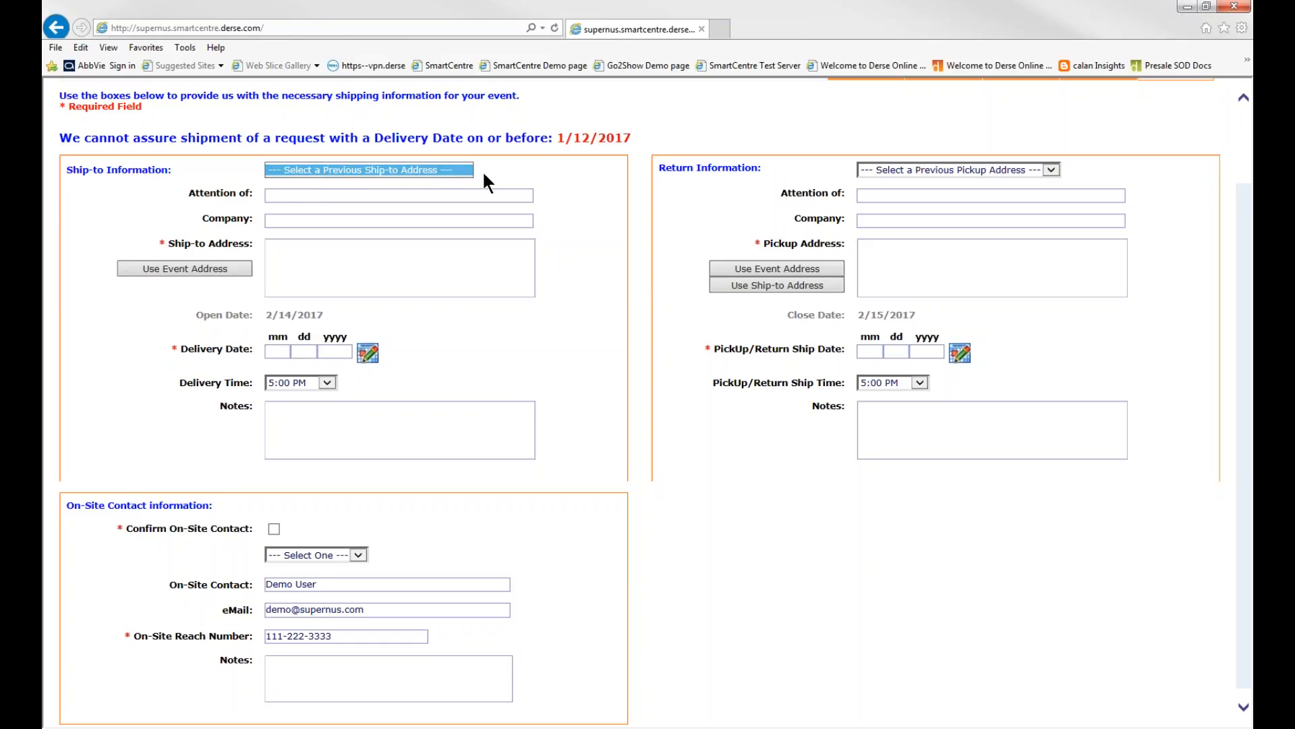
{"action": "left_click", "coordinate": [486, 173]}
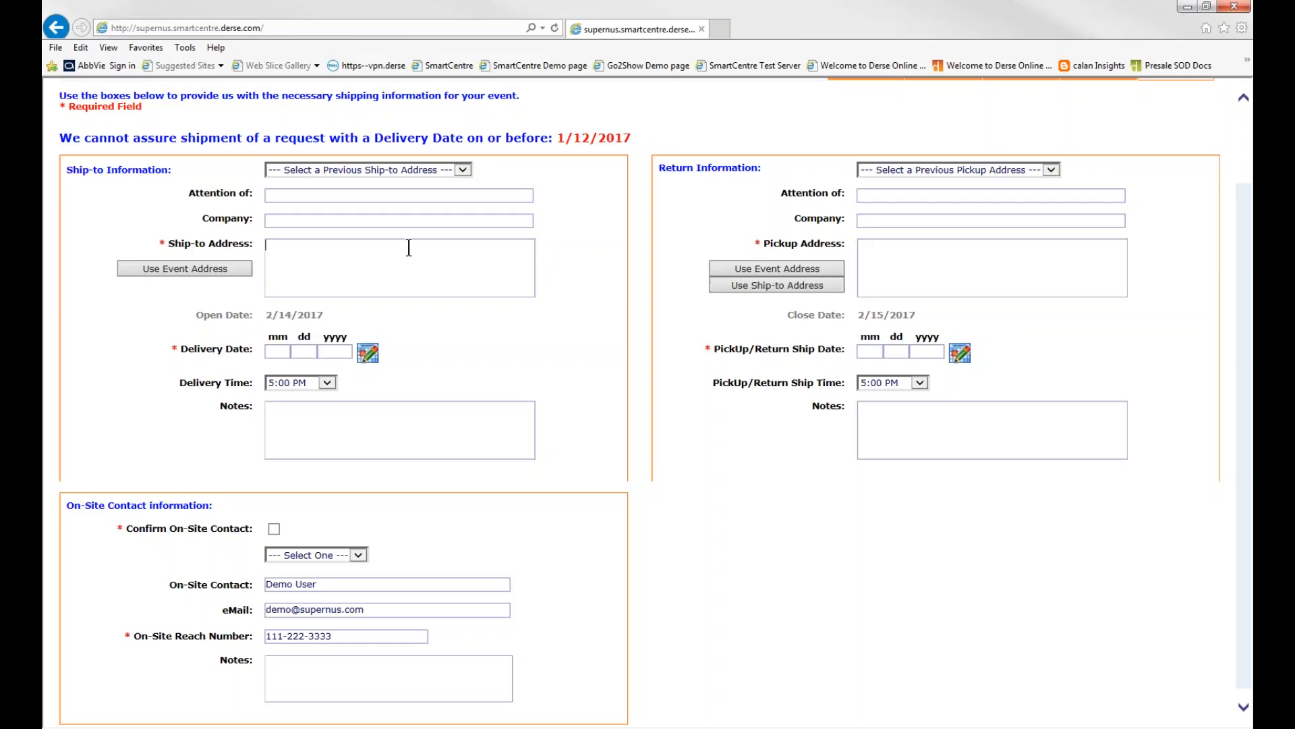
{"action": "left_click", "coordinate": [332, 251]}
{"action": "left_click", "coordinate": [467, 171]}
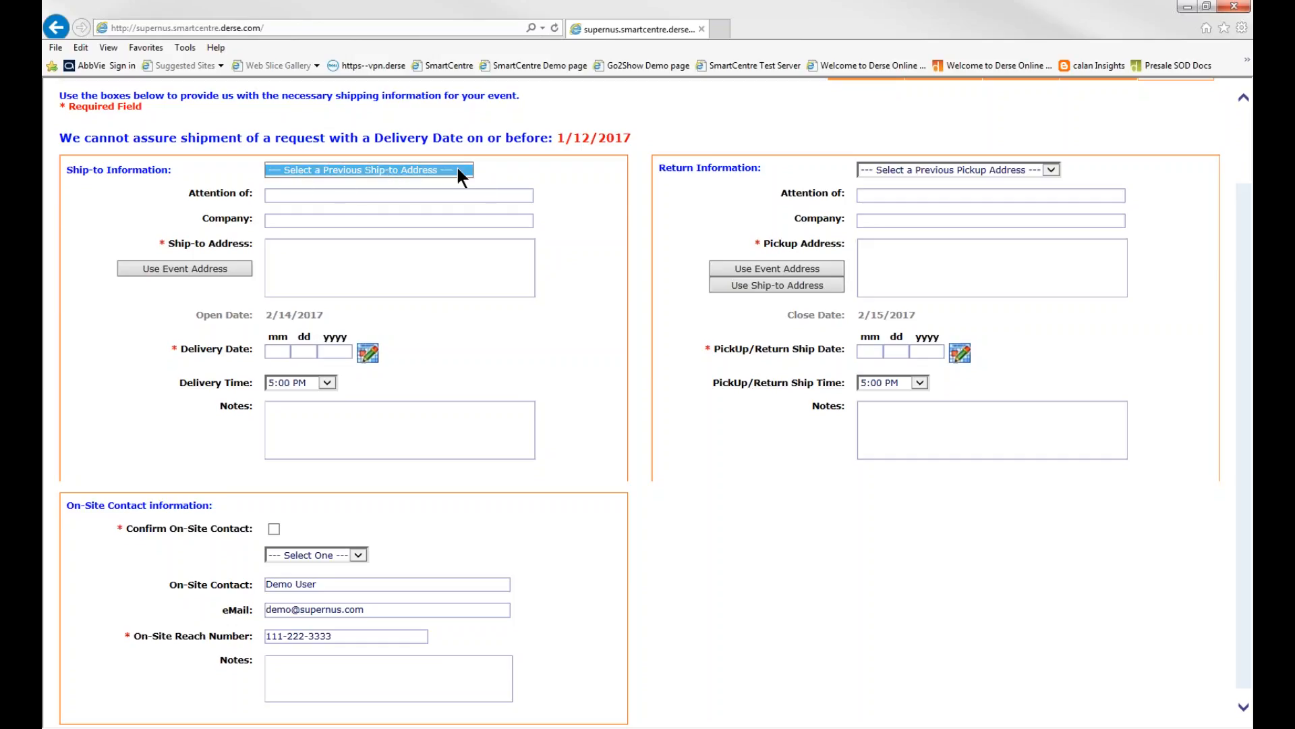
{"action": "left_click", "coordinate": [328, 209]}
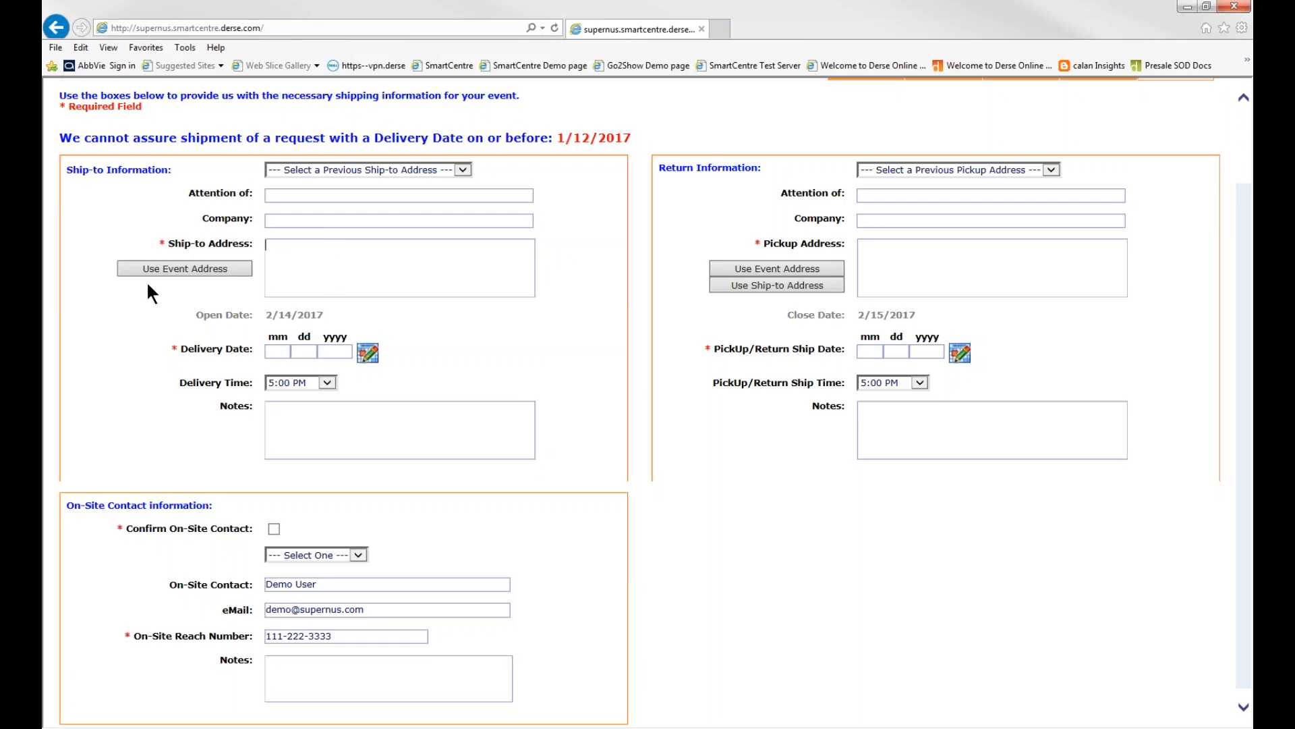
{"action": "left_click", "coordinate": [221, 271]}
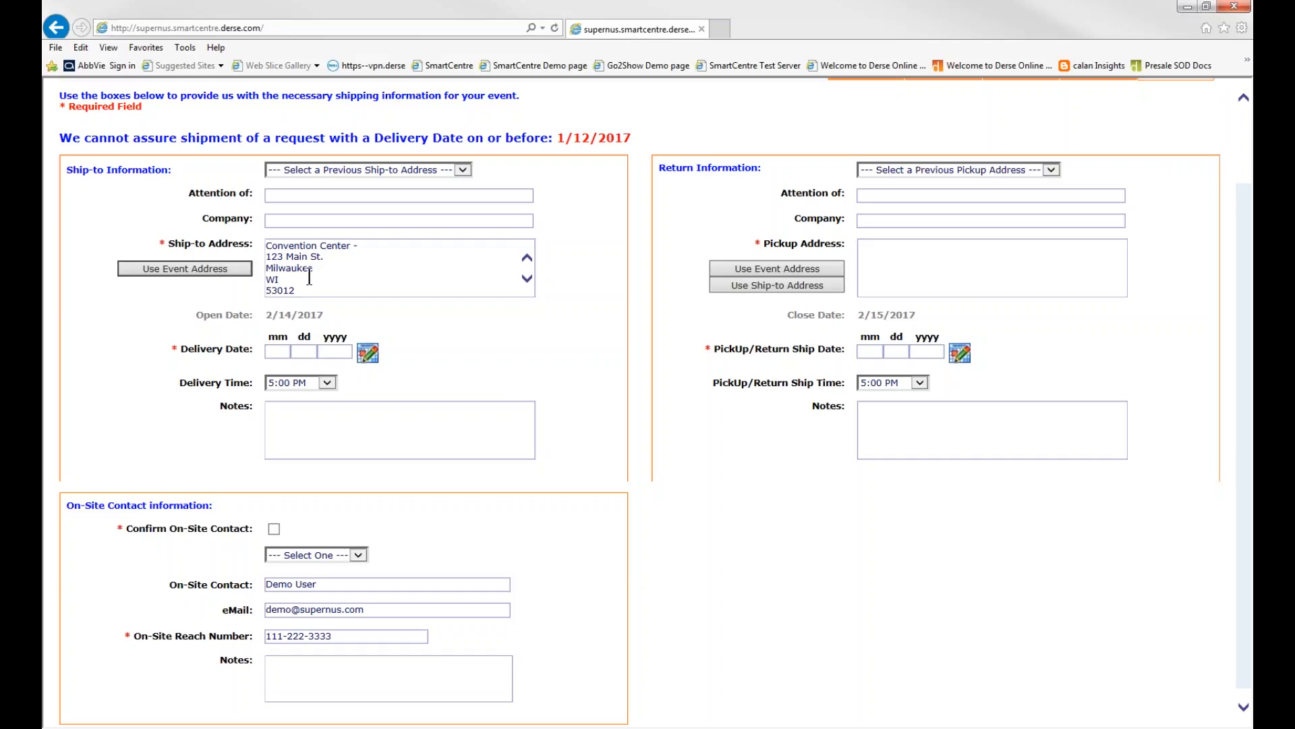
{"action": "left_click", "coordinate": [435, 318]}
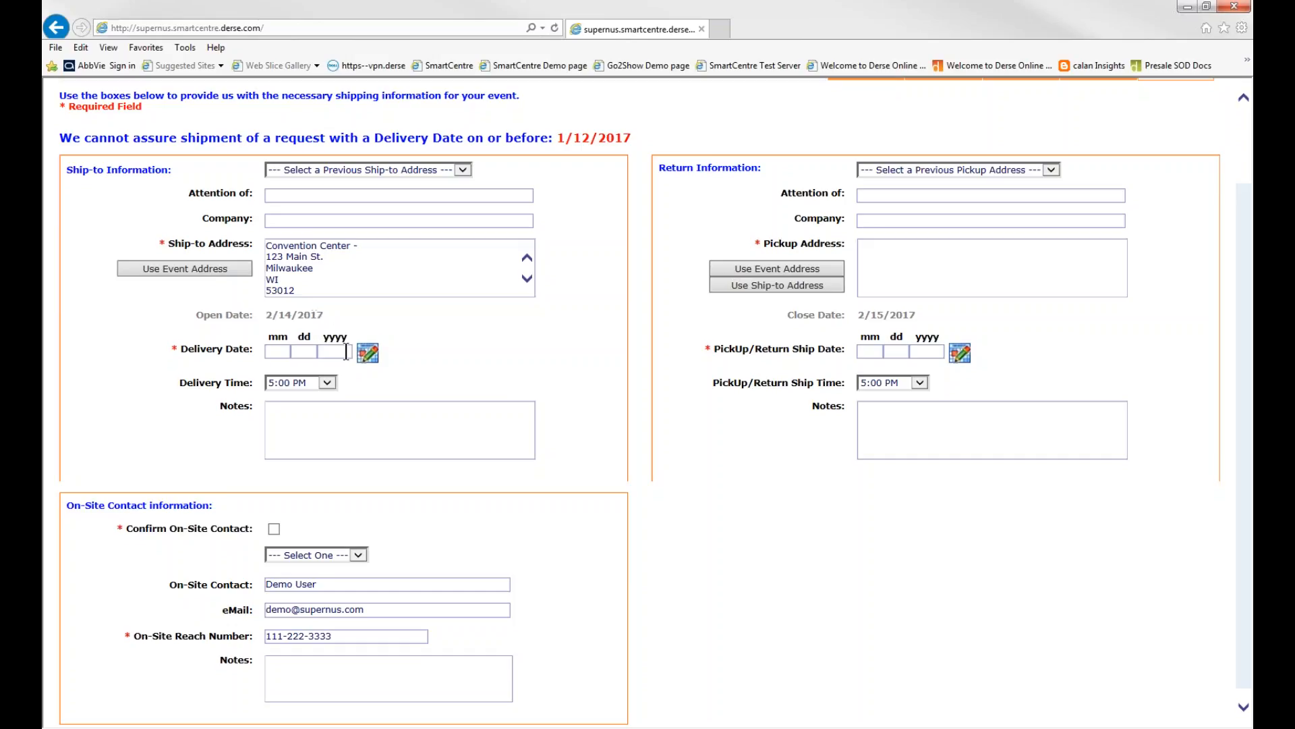
Set the delivery date to 2/13/2017 for the ship-to information
{"action": "left_click_drag", "start_coordinate": [326, 315], "coordinate": [269, 315]}
{"action": "left_click", "coordinate": [279, 317]}
{"action": "left_click", "coordinate": [369, 356]}
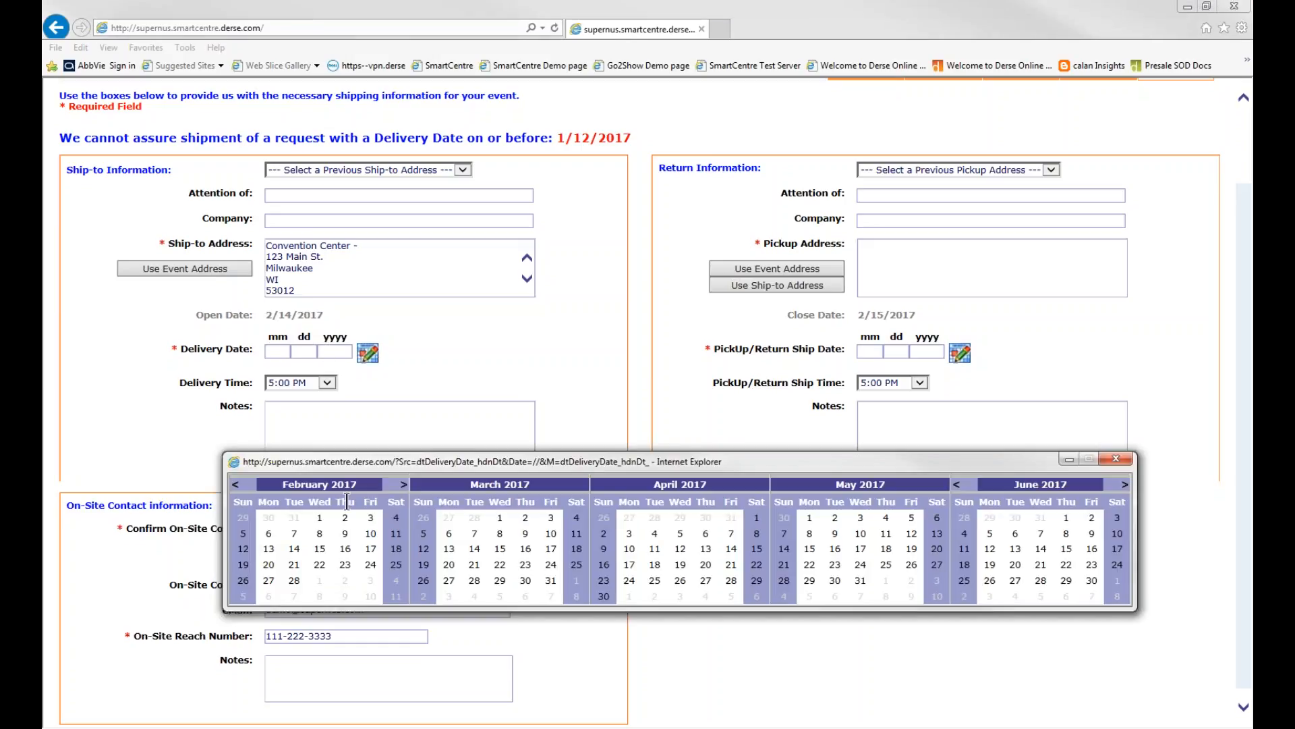
{"action": "left_click", "coordinate": [269, 548]}
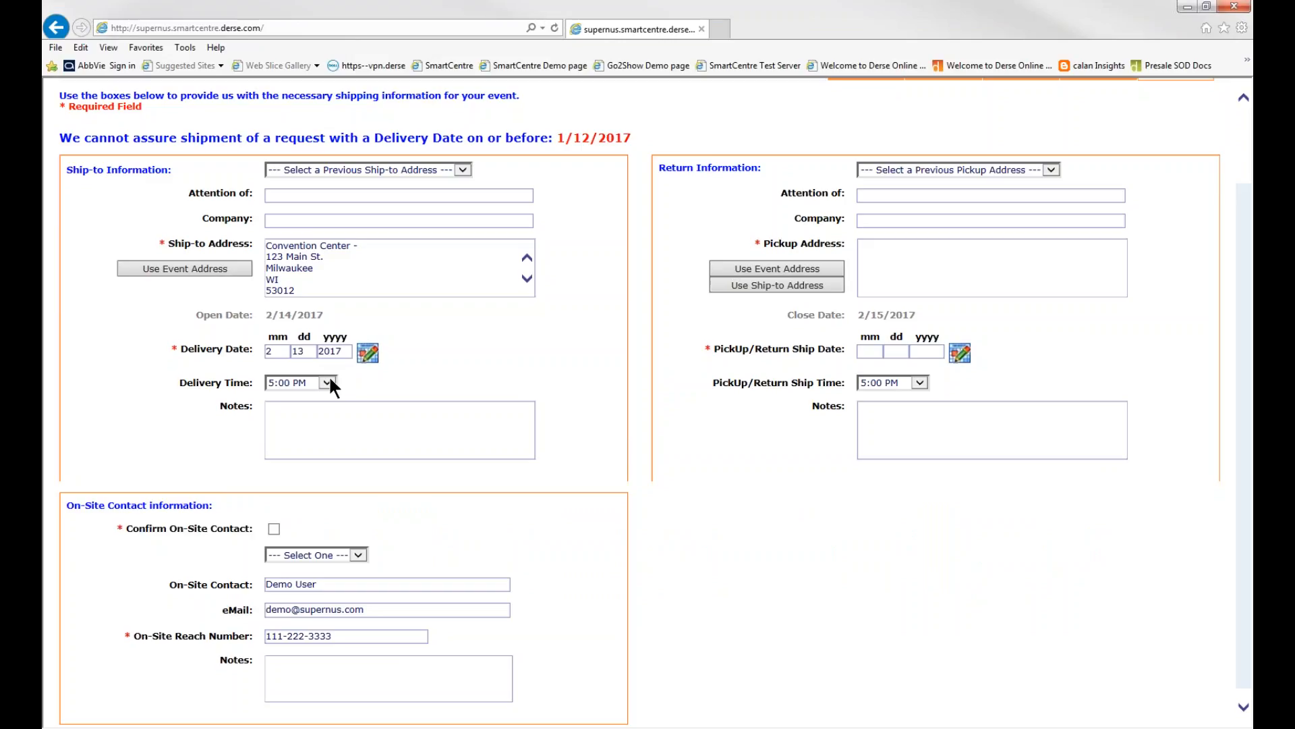
{"action": "left_click", "coordinate": [385, 421]}
Use the event address as the pickup address and set the pickup/return ship date to 2/16/2017
{"action": "left_click", "coordinate": [933, 262]}
{"action": "left_click", "coordinate": [726, 270]}
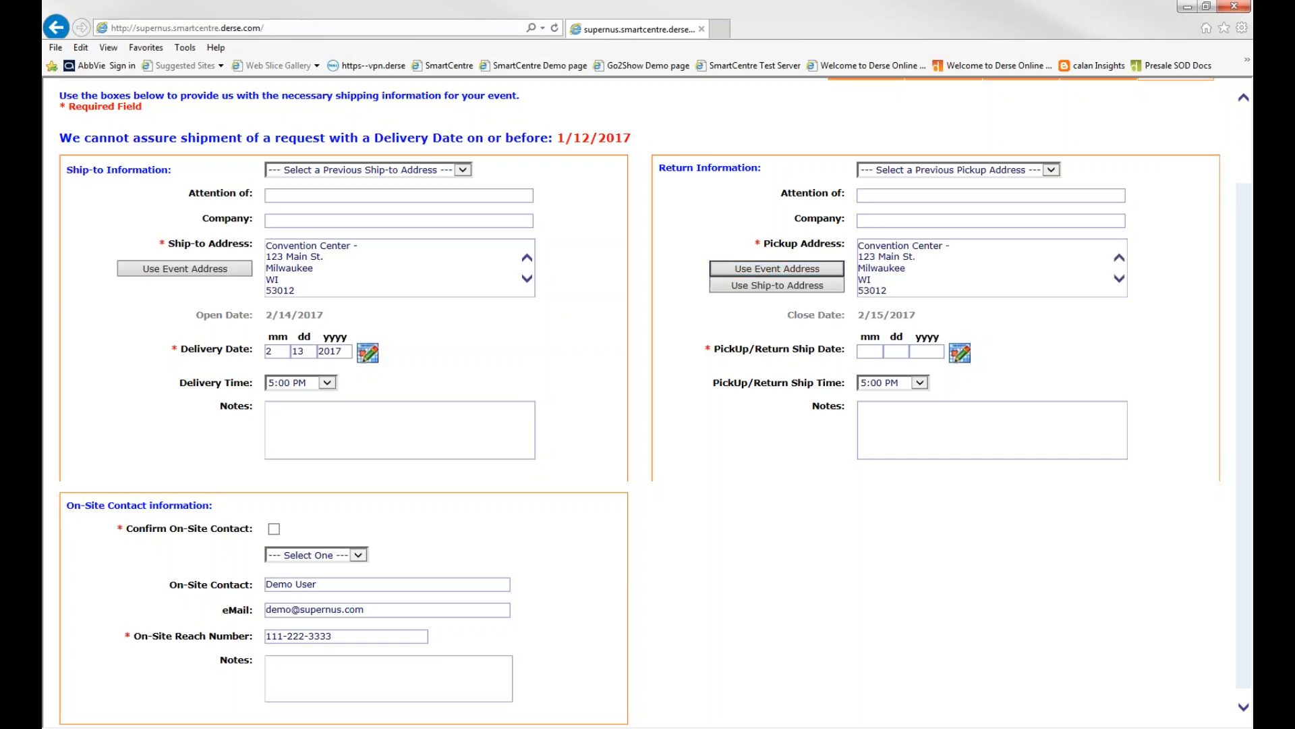
{"action": "left_click", "coordinate": [904, 287]}
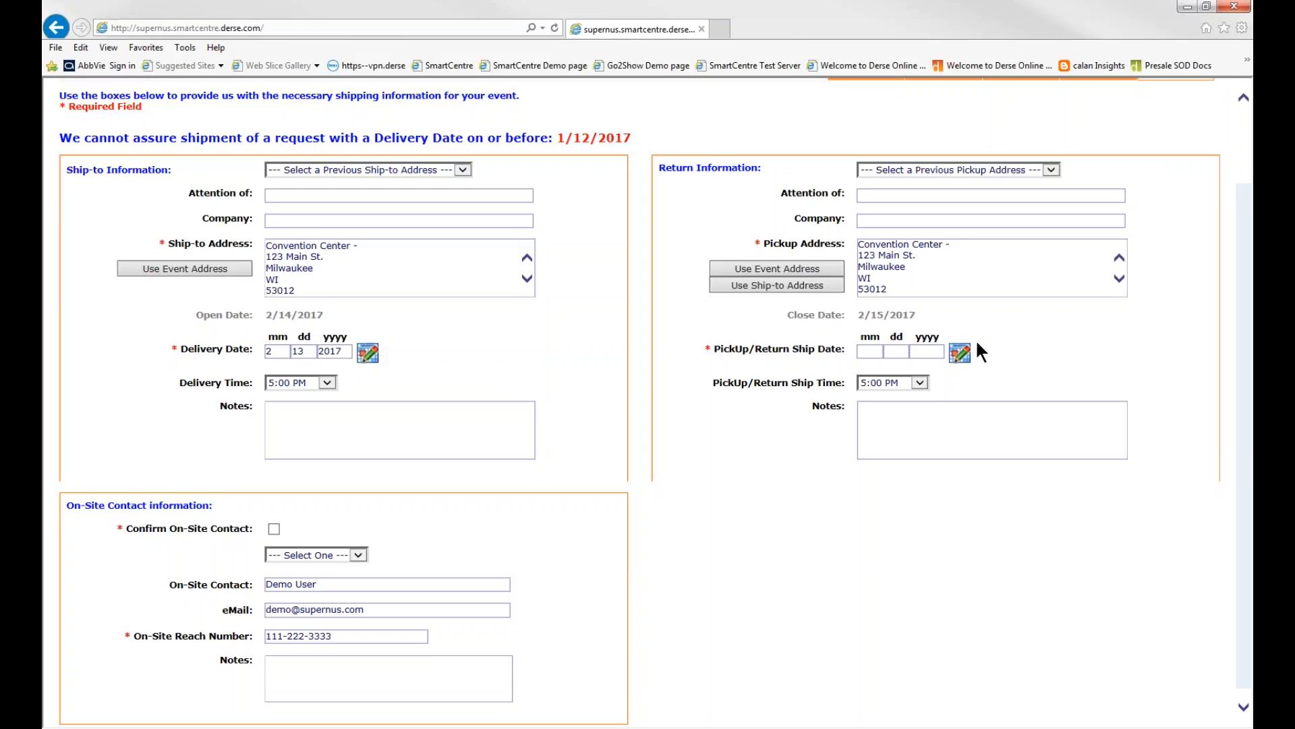
{"action": "left_click", "coordinate": [959, 352]}
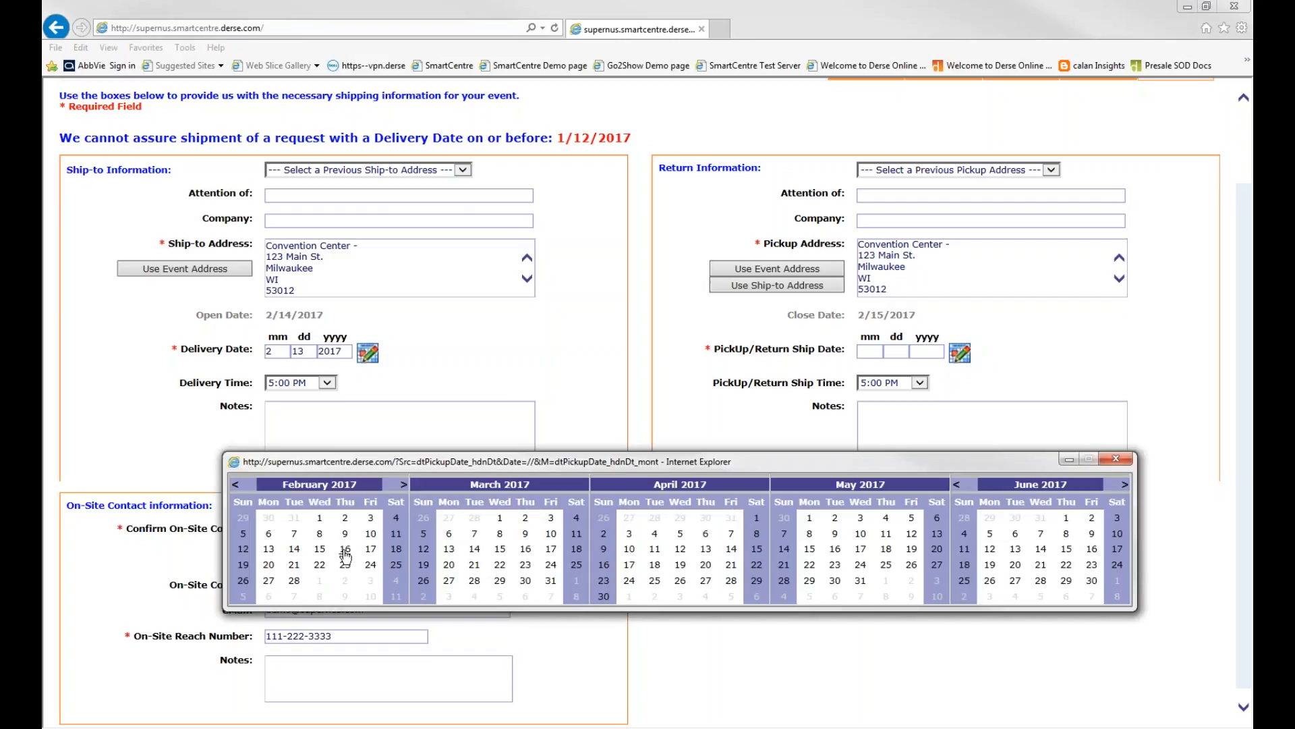
{"action": "left_click", "coordinate": [345, 548]}
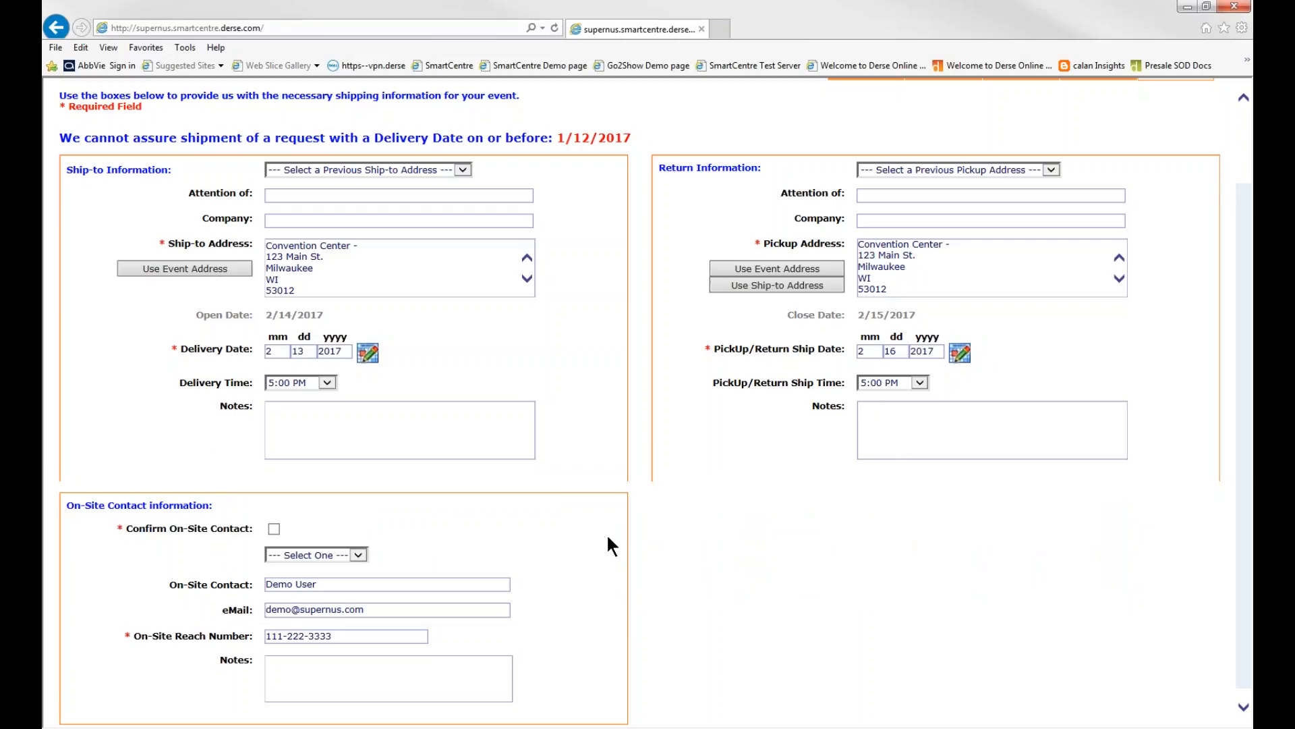
Mark the on-site contact as confirmed and check the prefilled name, email and reach number
{"action": "scroll", "coordinate": [610, 545], "scroll_direction": "down", "scroll_amount": 1}
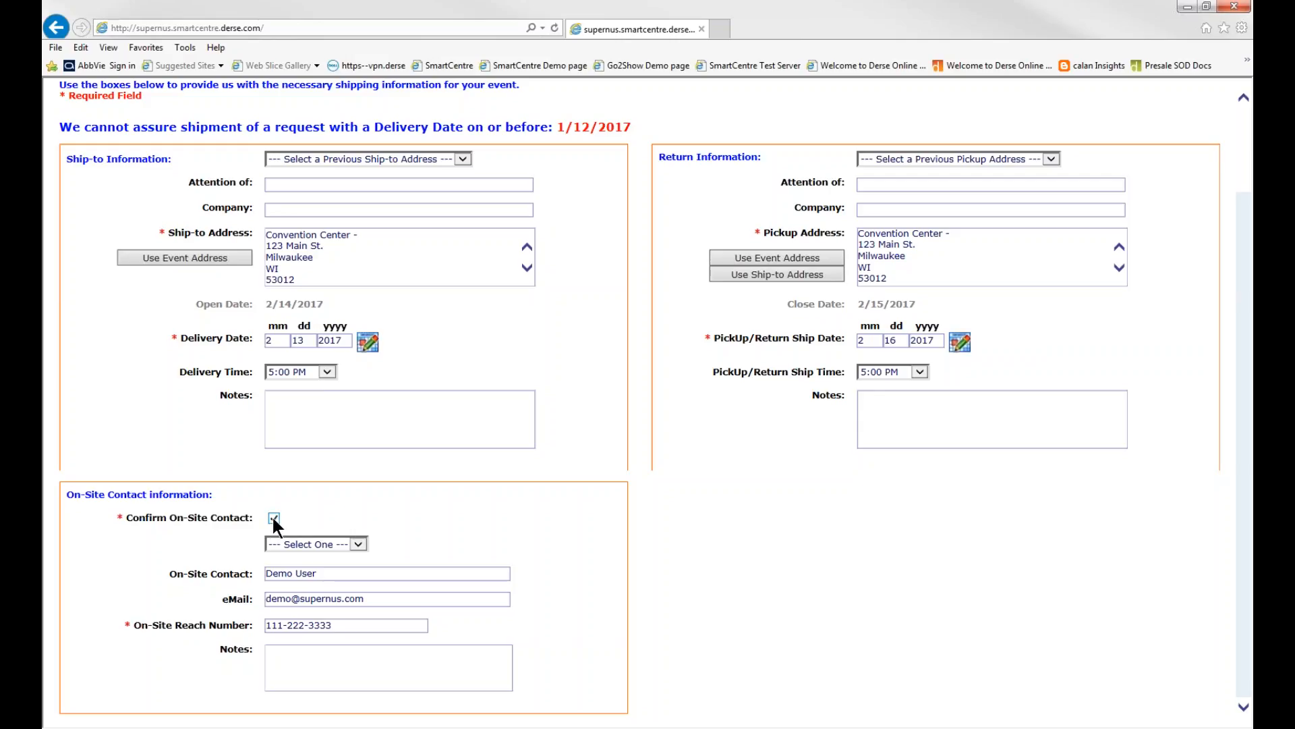
{"action": "left_click", "coordinate": [377, 627]}
{"action": "left_click", "coordinate": [358, 612]}
{"action": "left_click", "coordinate": [339, 574]}
{"action": "left_click", "coordinate": [329, 573]}
Check the list of on-site contacts without choosing one
{"action": "left_click", "coordinate": [361, 544]}
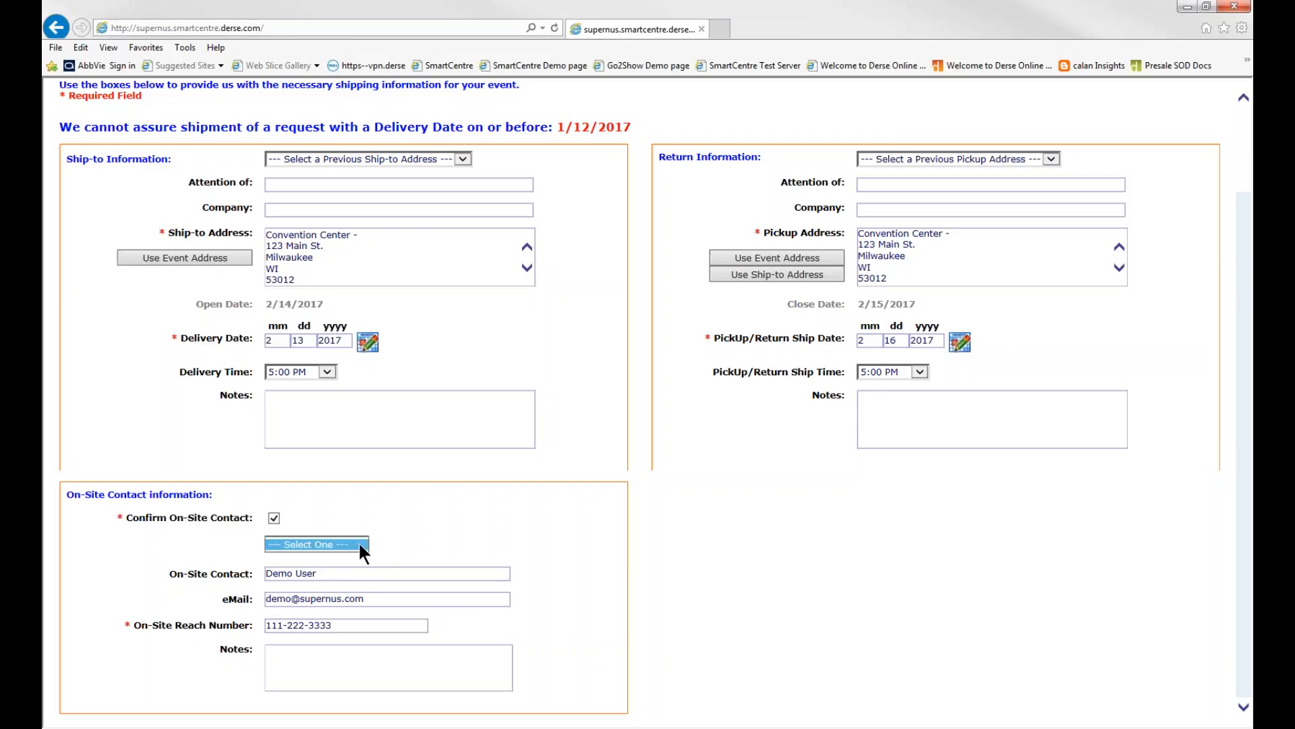
{"action": "left_click", "coordinate": [392, 544]}
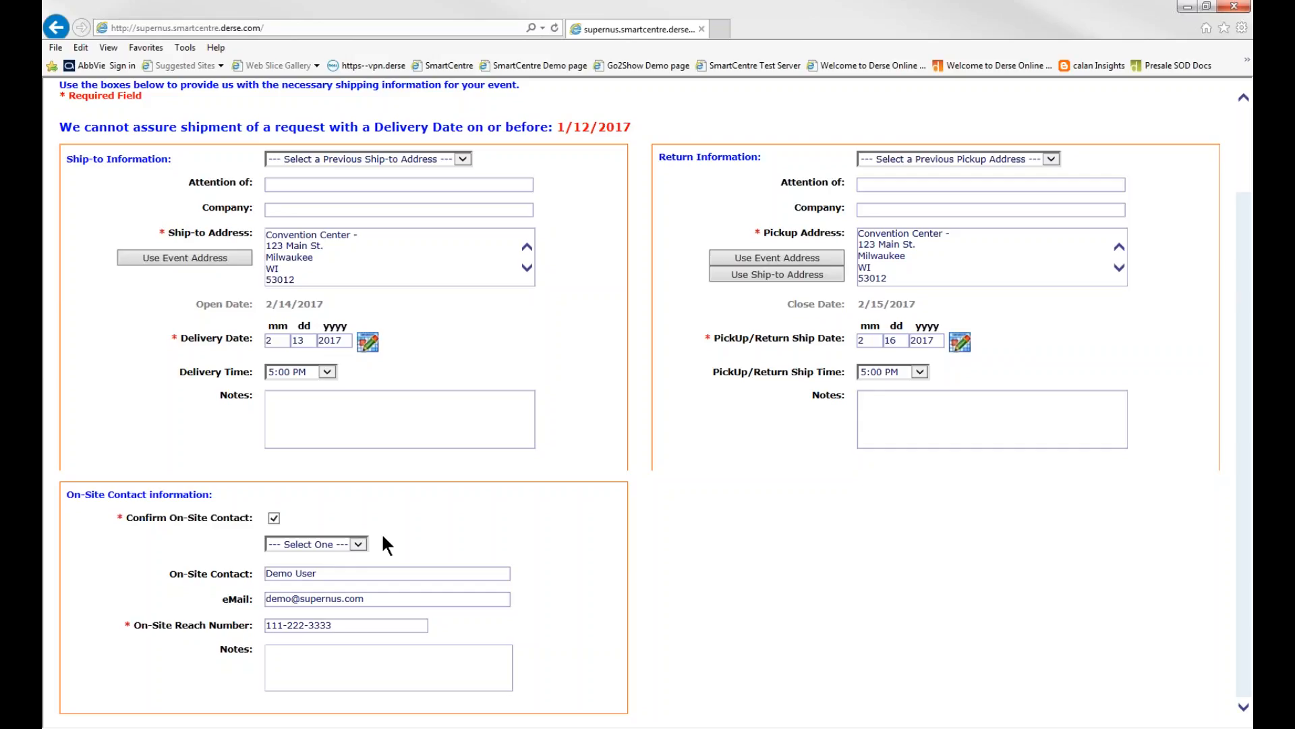
{"action": "left_click", "coordinate": [362, 543]}
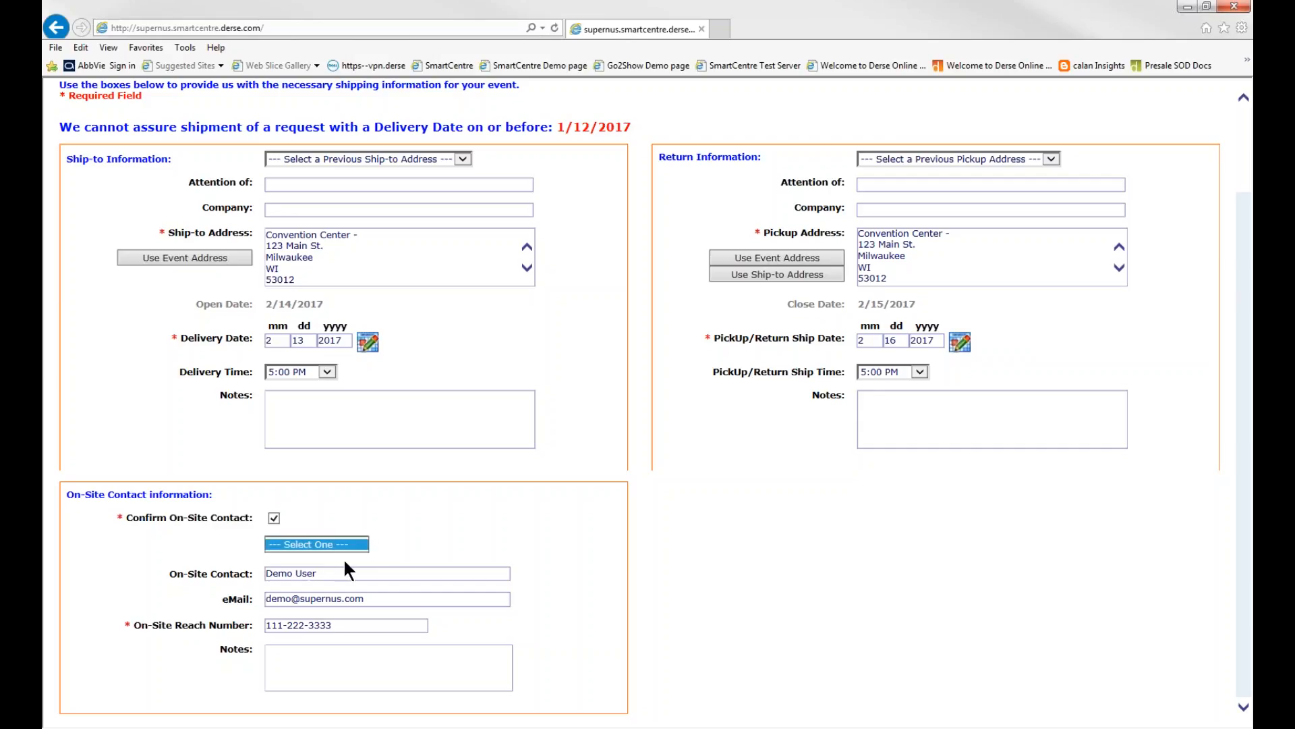
{"action": "left_click", "coordinate": [402, 550]}
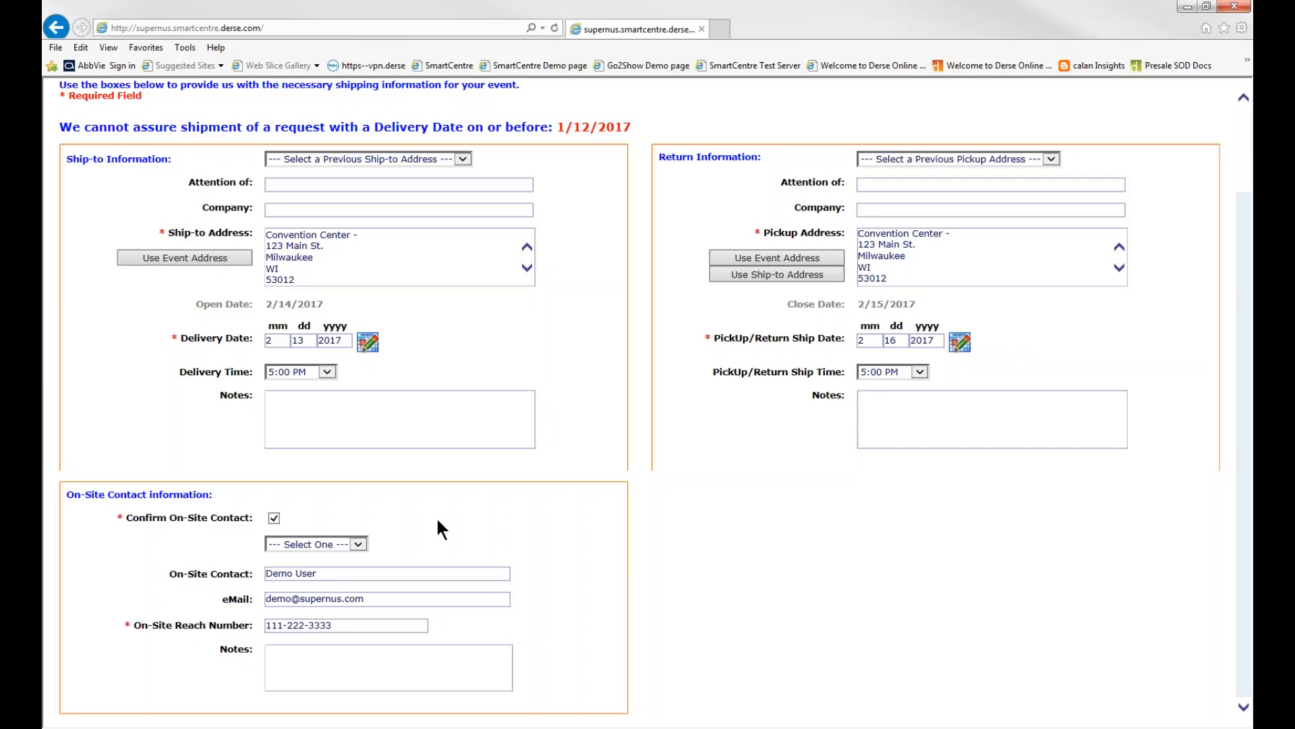
Review the on-site contact and shipping details, leaving the notes blank, and continue to the asset selection
{"action": "left_click", "coordinate": [355, 655]}
{"action": "left_click", "coordinate": [354, 573]}
{"action": "left_click", "coordinate": [351, 661]}
{"action": "scroll", "coordinate": [642, 488], "scroll_direction": "up", "scroll_amount": 3}
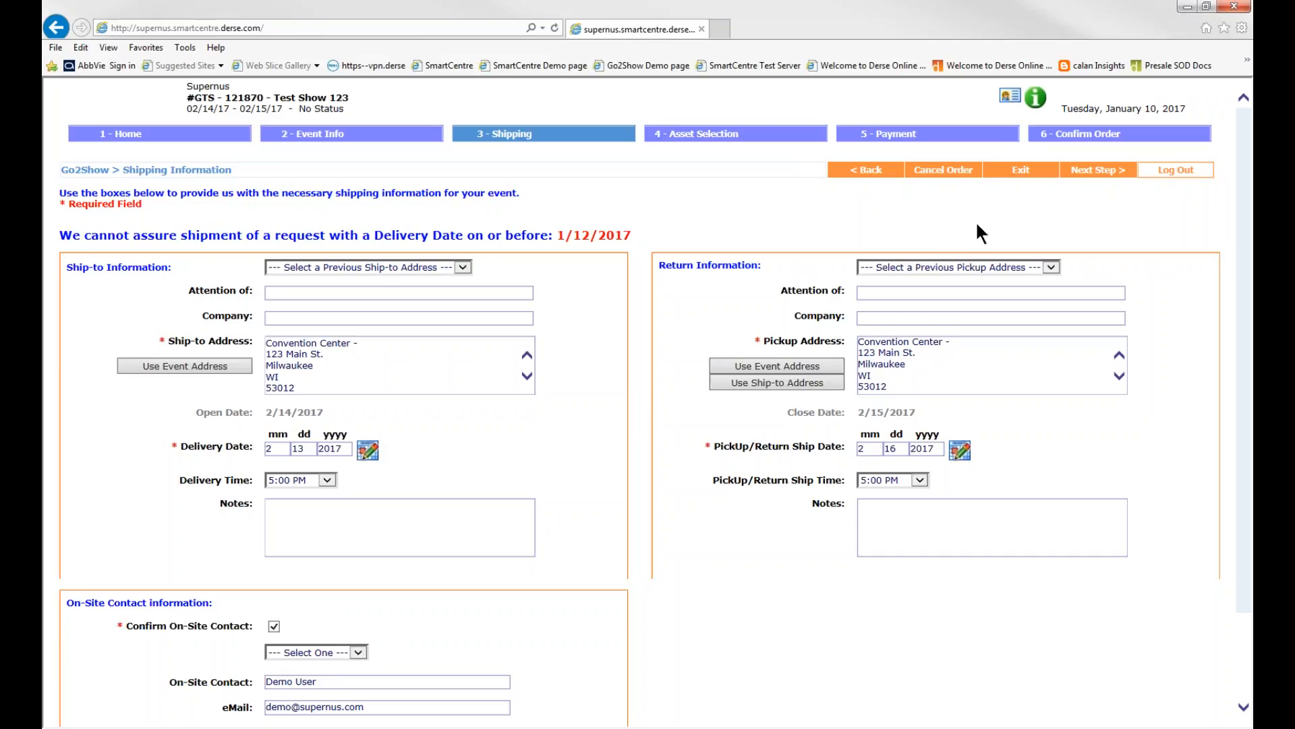
{"action": "scroll", "coordinate": [809, 506], "scroll_direction": "down", "scroll_amount": 4}
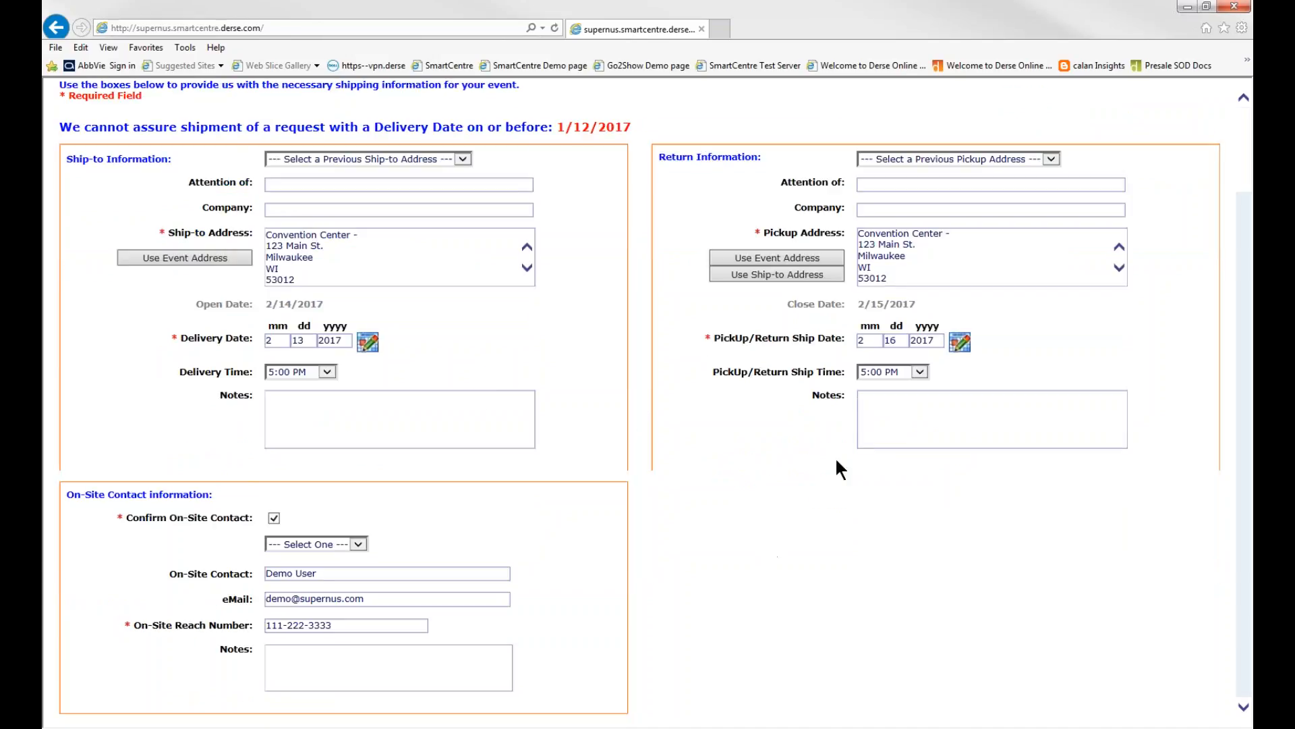
{"action": "scroll", "coordinate": [843, 438], "scroll_direction": "up", "scroll_amount": 4}
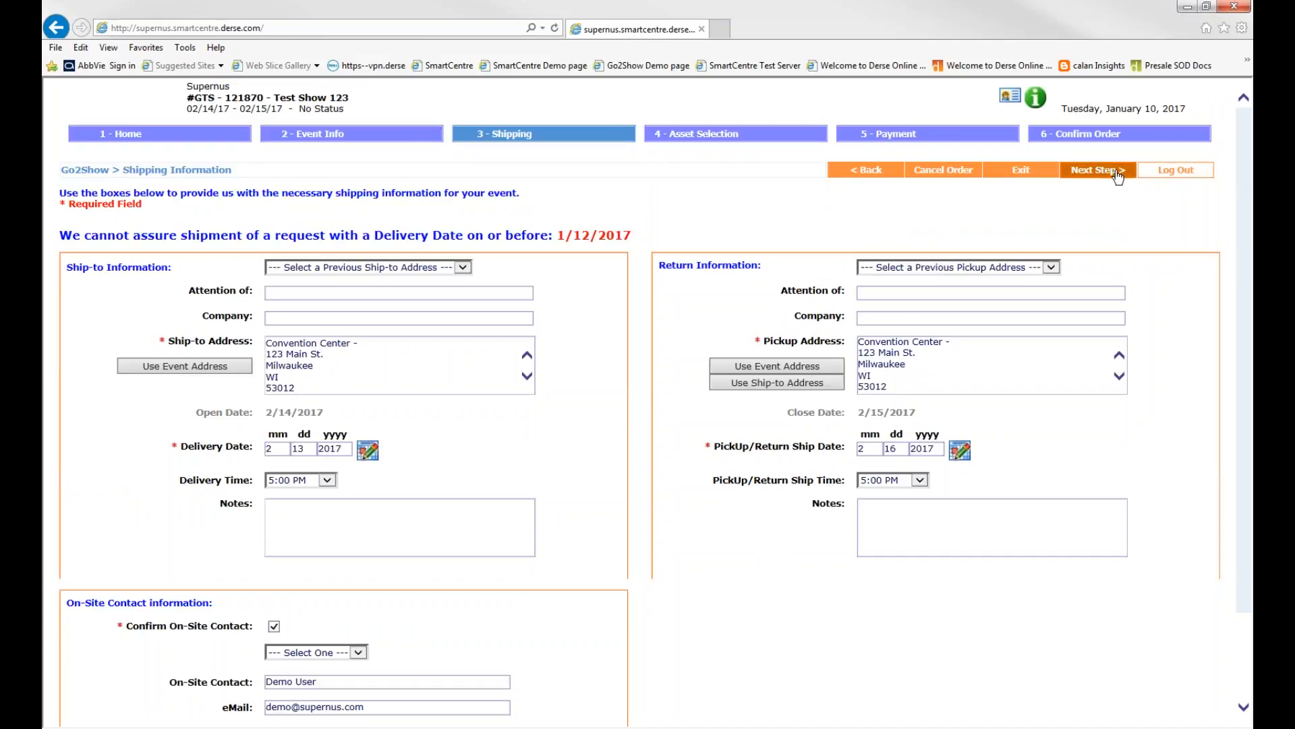
{"action": "left_click", "coordinate": [1118, 177]}
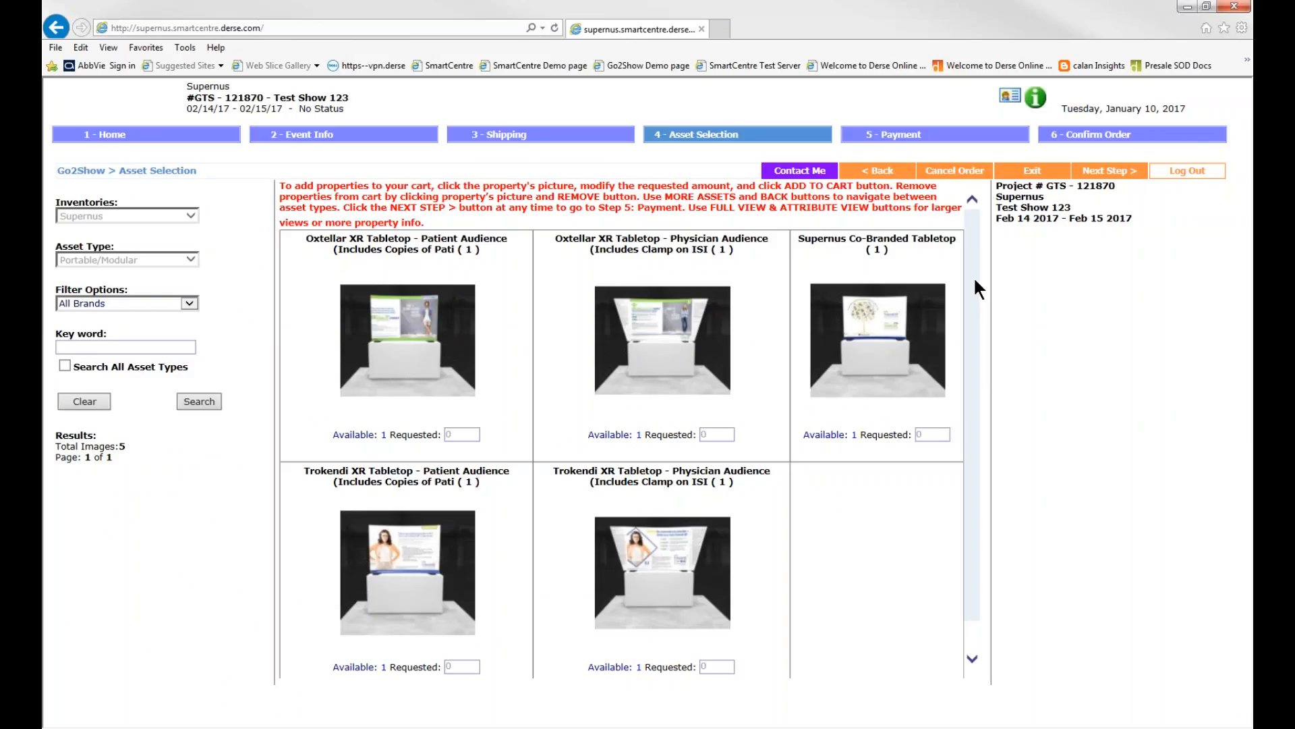
Select the Supernus Co-Branded Tabletop with a requested quantity of 1 and add it to the cart
{"action": "left_click", "coordinate": [895, 373]}
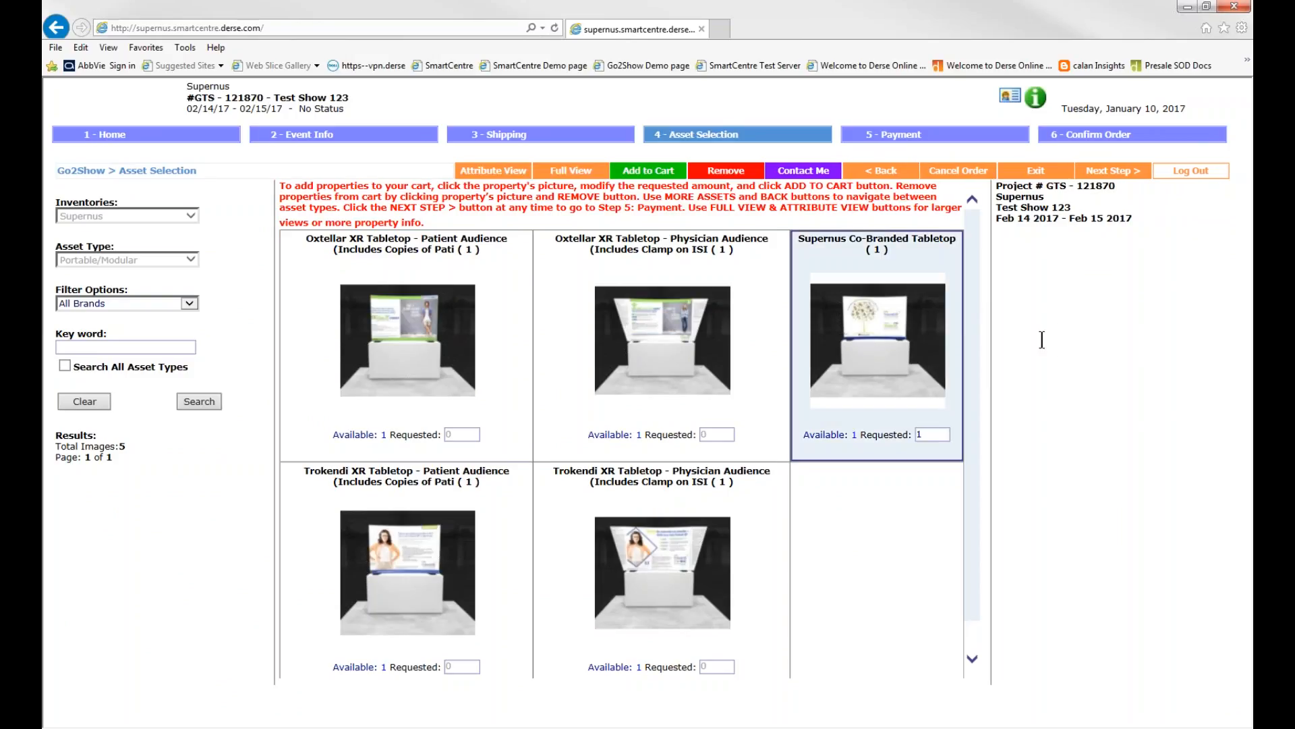
{"action": "left_click", "coordinate": [963, 349]}
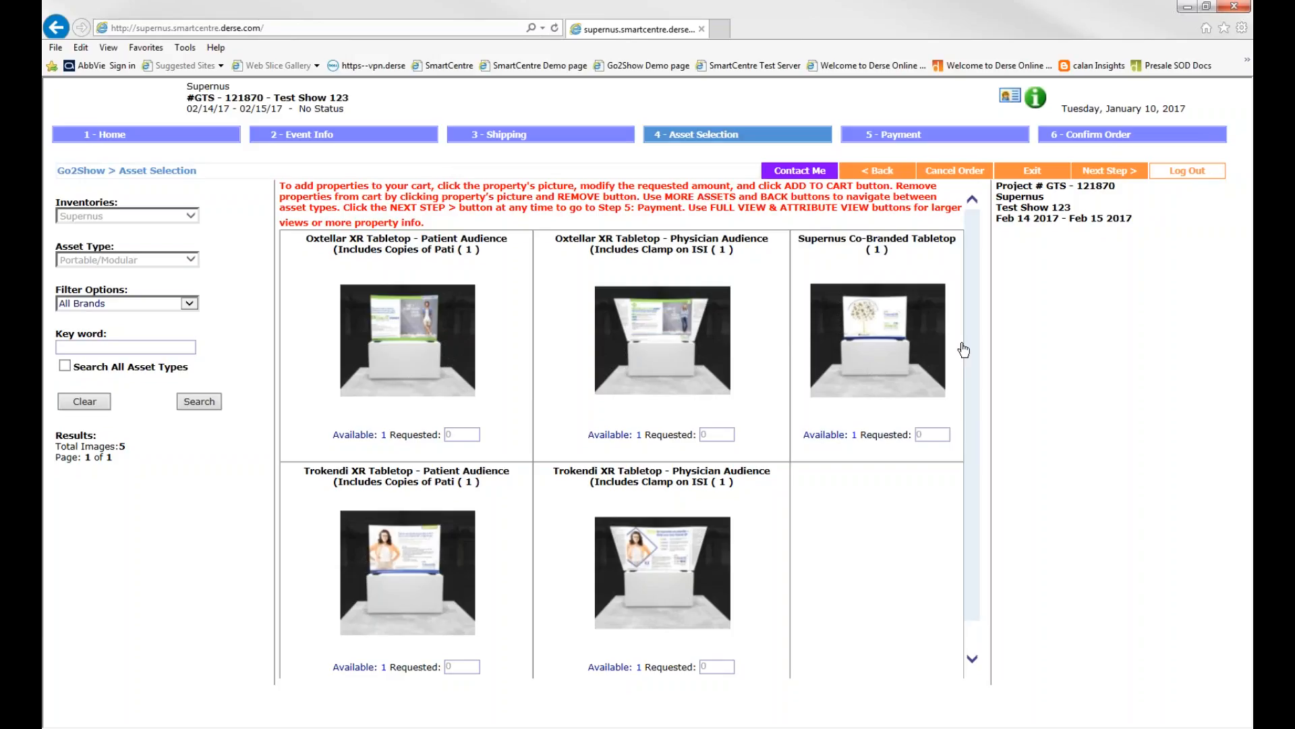
{"action": "left_click", "coordinate": [906, 346]}
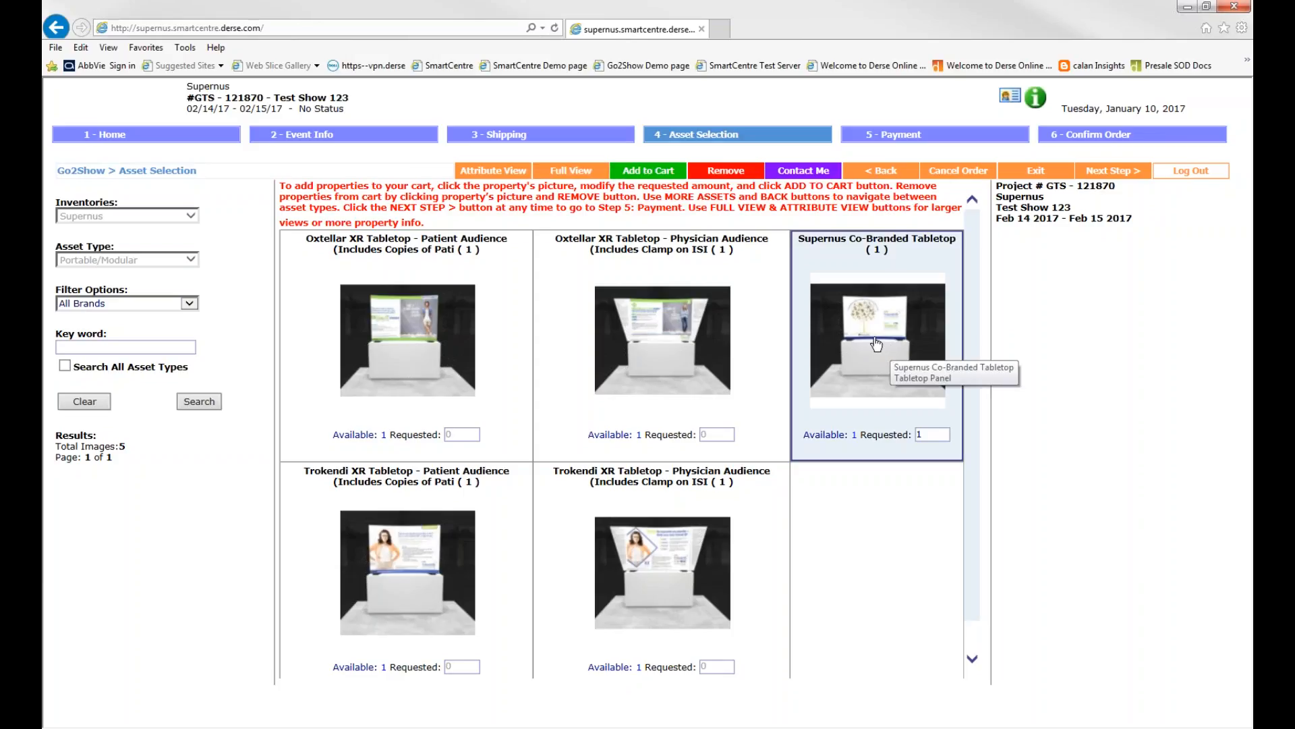
{"action": "left_click", "coordinate": [652, 174]}
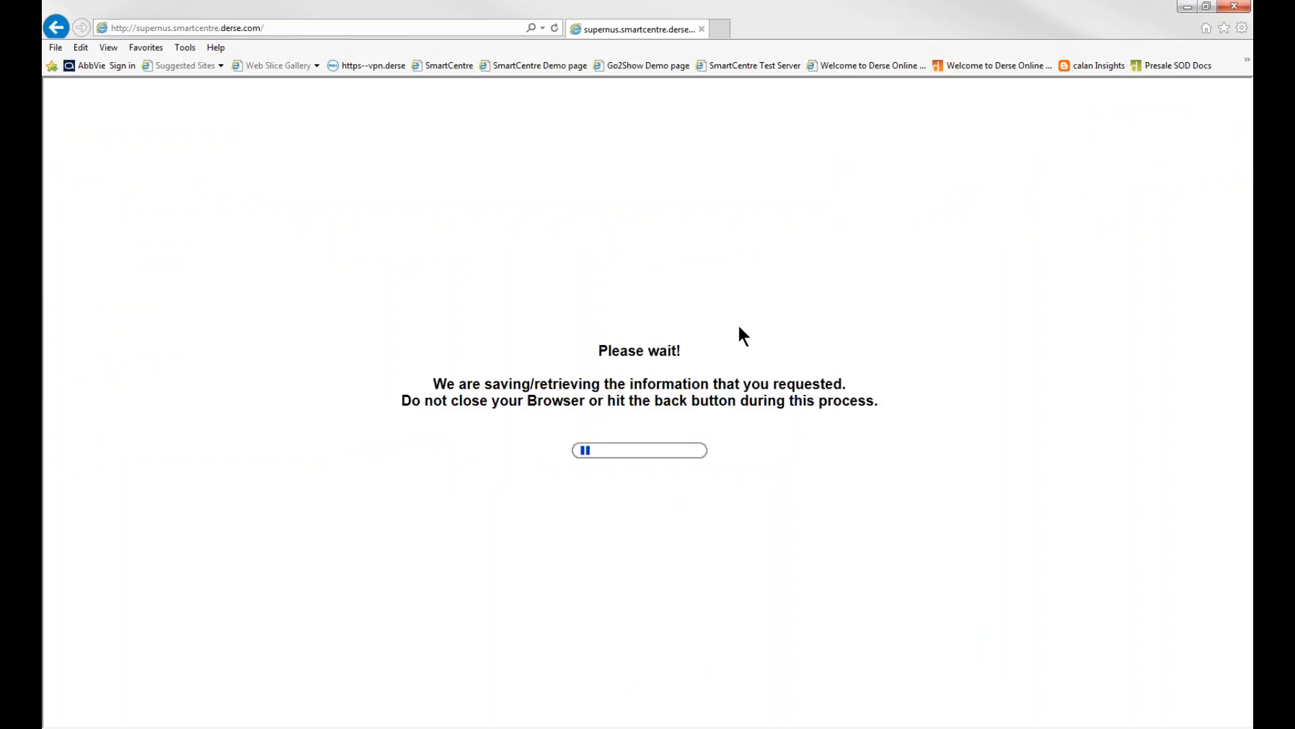
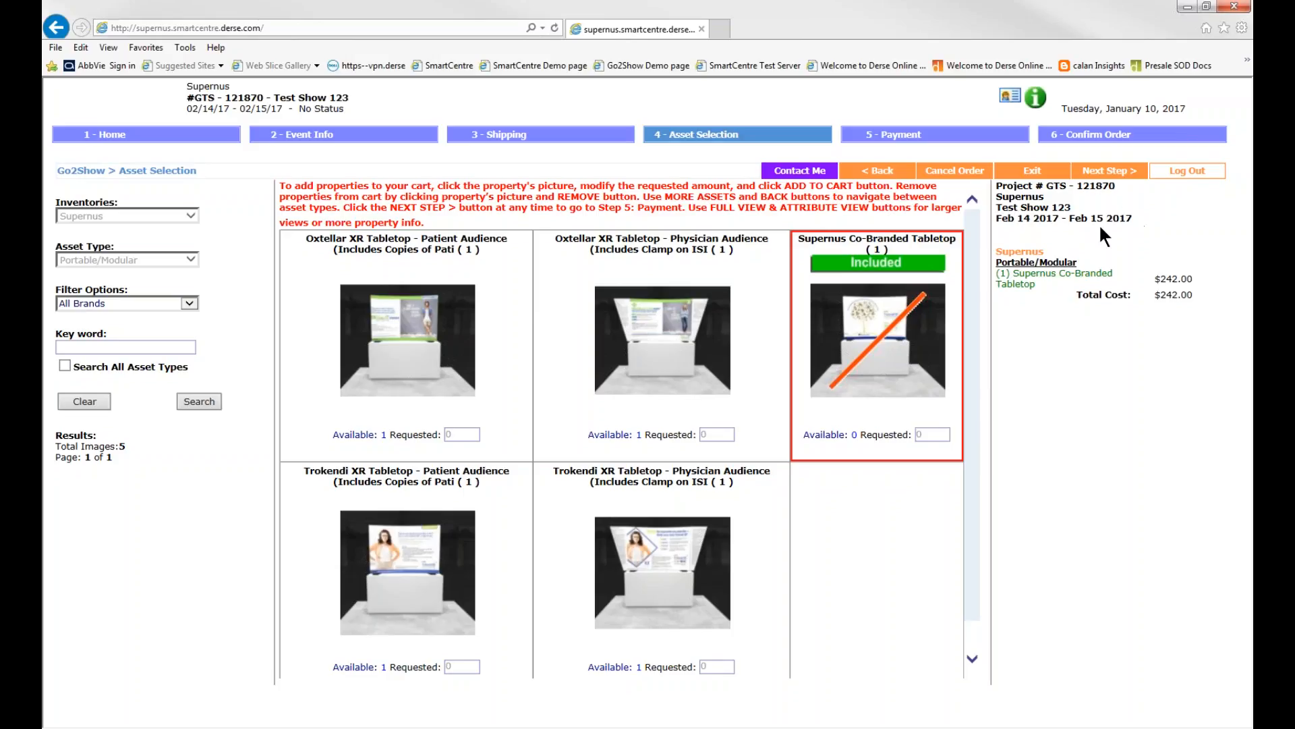
Check the availability details of the Supernus Co-Branded Tabletop
{"action": "scroll", "coordinate": [974, 297], "scroll_direction": "down", "scroll_amount": 1}
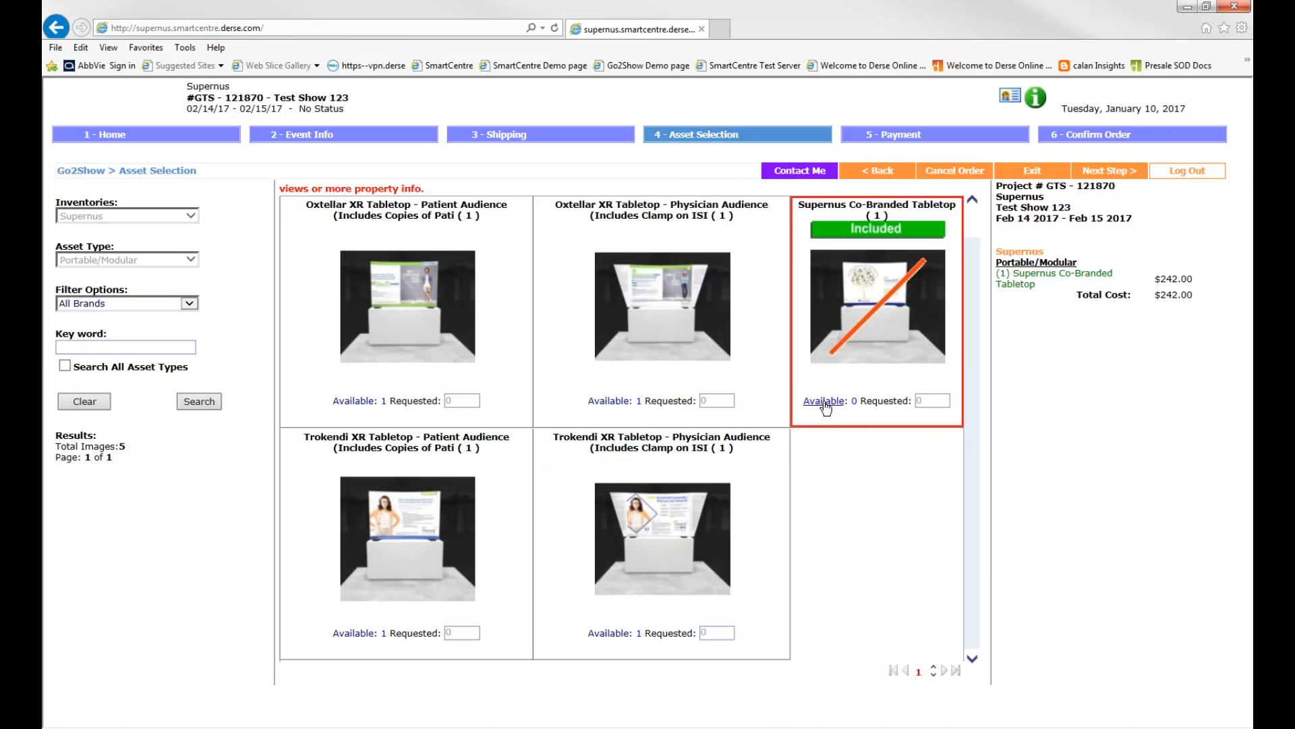
{"action": "left_click", "coordinate": [826, 402]}
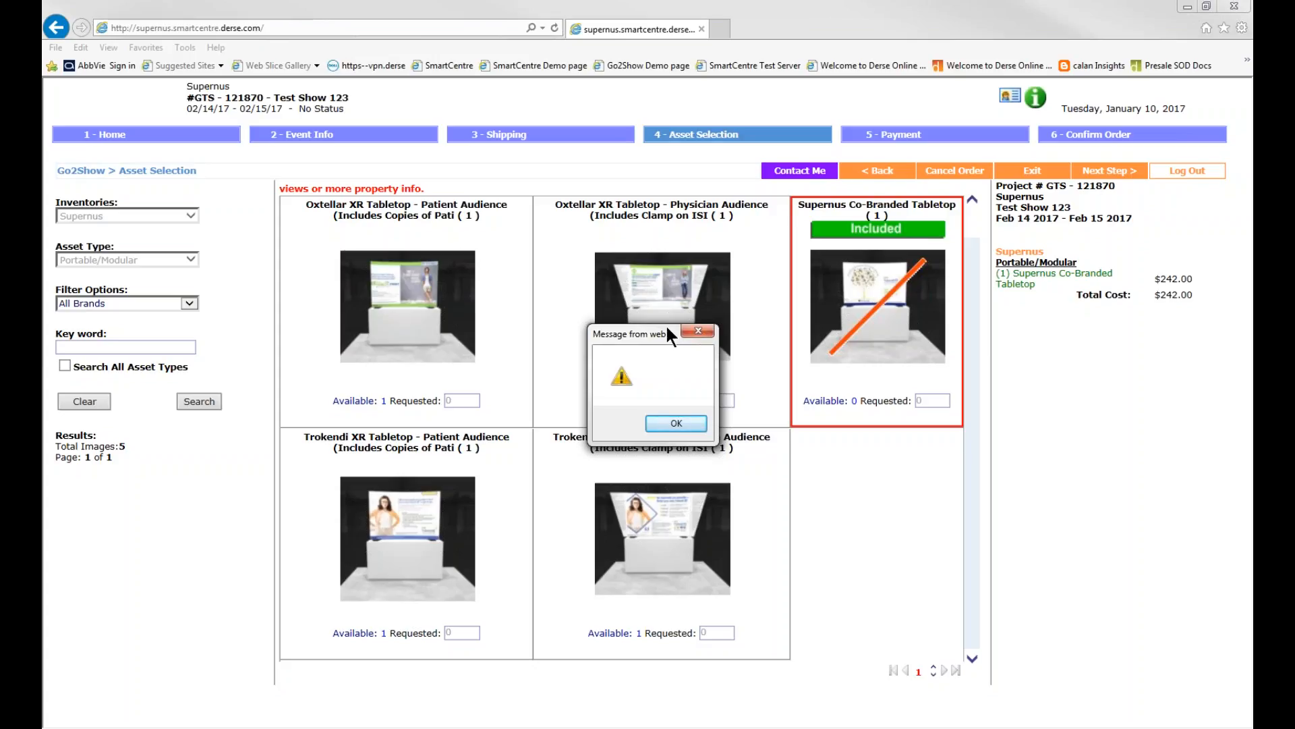
{"action": "left_click", "coordinate": [706, 329]}
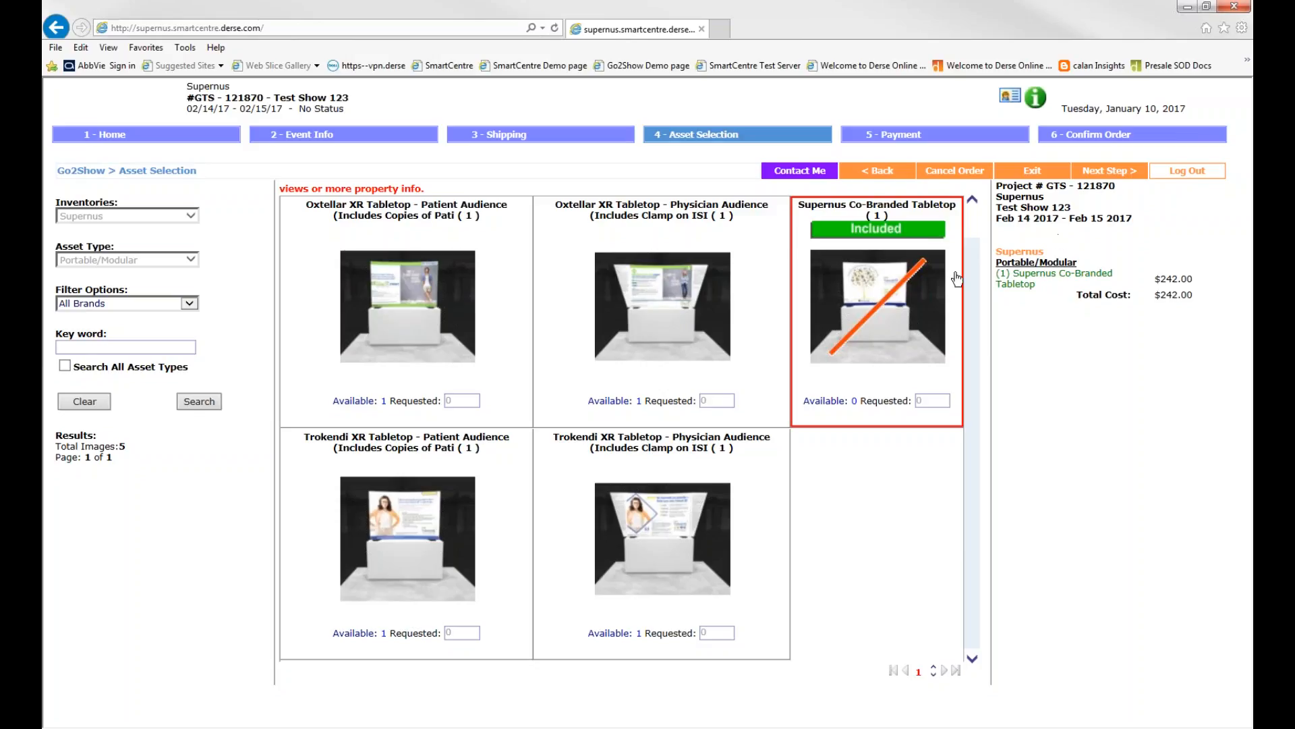
Look over the available tabletop properties once more and continue from asset selection to the payment step
{"action": "scroll", "coordinate": [974, 257], "scroll_direction": "up", "scroll_amount": 1}
{"action": "scroll", "coordinate": [974, 228], "scroll_direction": "down", "scroll_amount": 1}
{"action": "scroll", "coordinate": [975, 266], "scroll_direction": "up", "scroll_amount": 1}
{"action": "scroll", "coordinate": [972, 262], "scroll_direction": "down", "scroll_amount": 1}
{"action": "left_click", "coordinate": [1121, 173]}
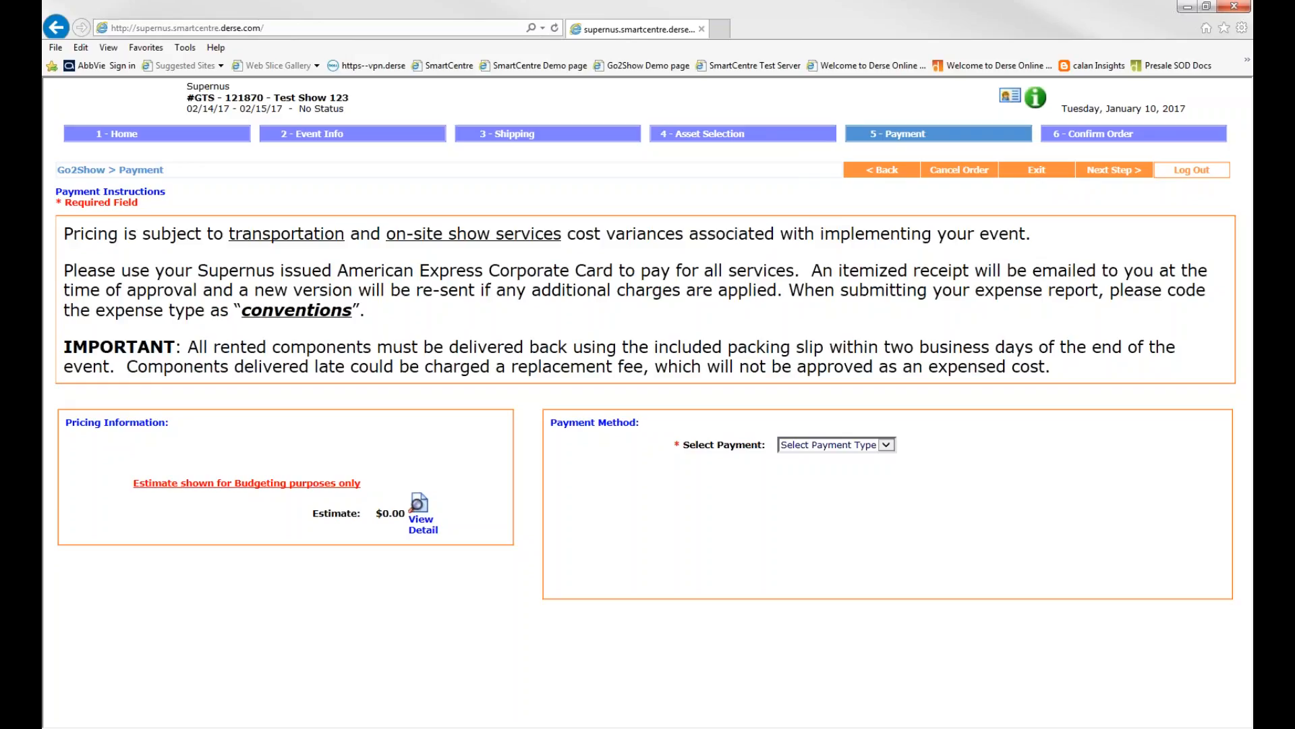
Check the budgeting estimate and choose Credit Card as the payment method
{"action": "left_click_drag", "start_coordinate": [375, 514], "coordinate": [395, 514]}
{"action": "left_click", "coordinate": [886, 445]}
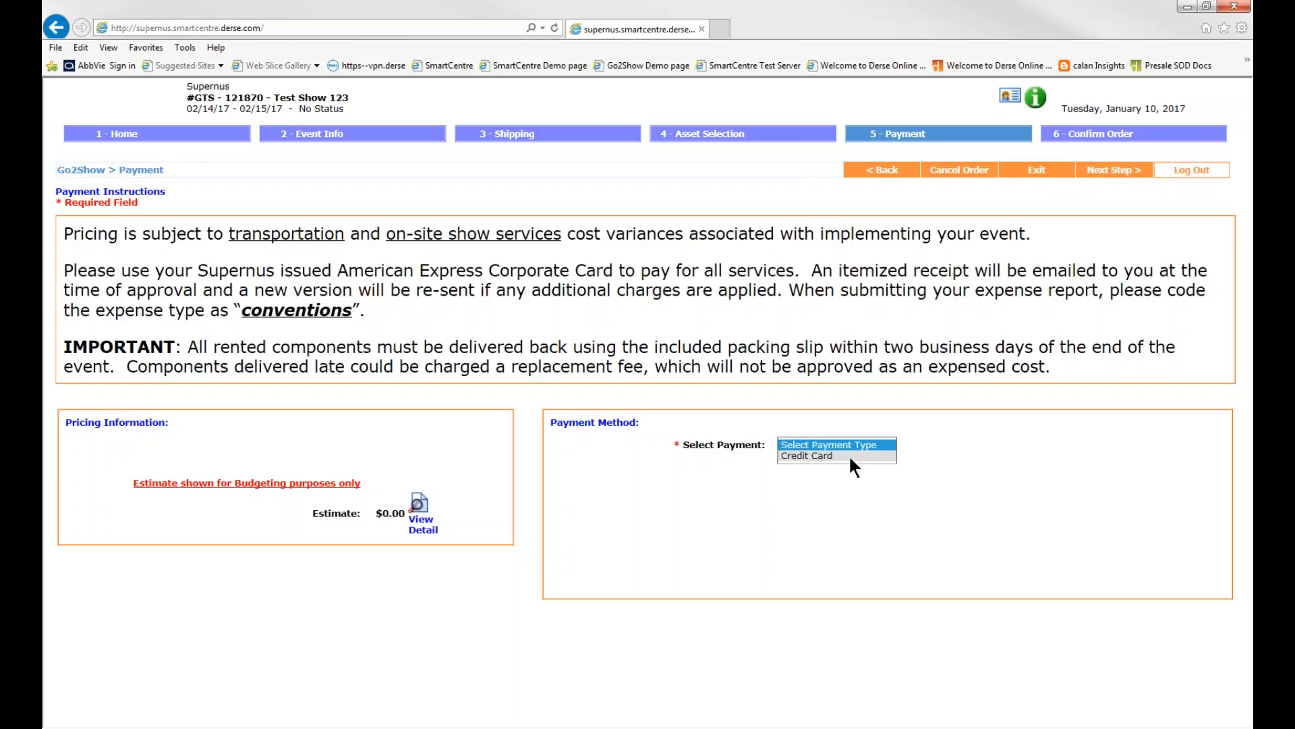
{"action": "left_click", "coordinate": [809, 456]}
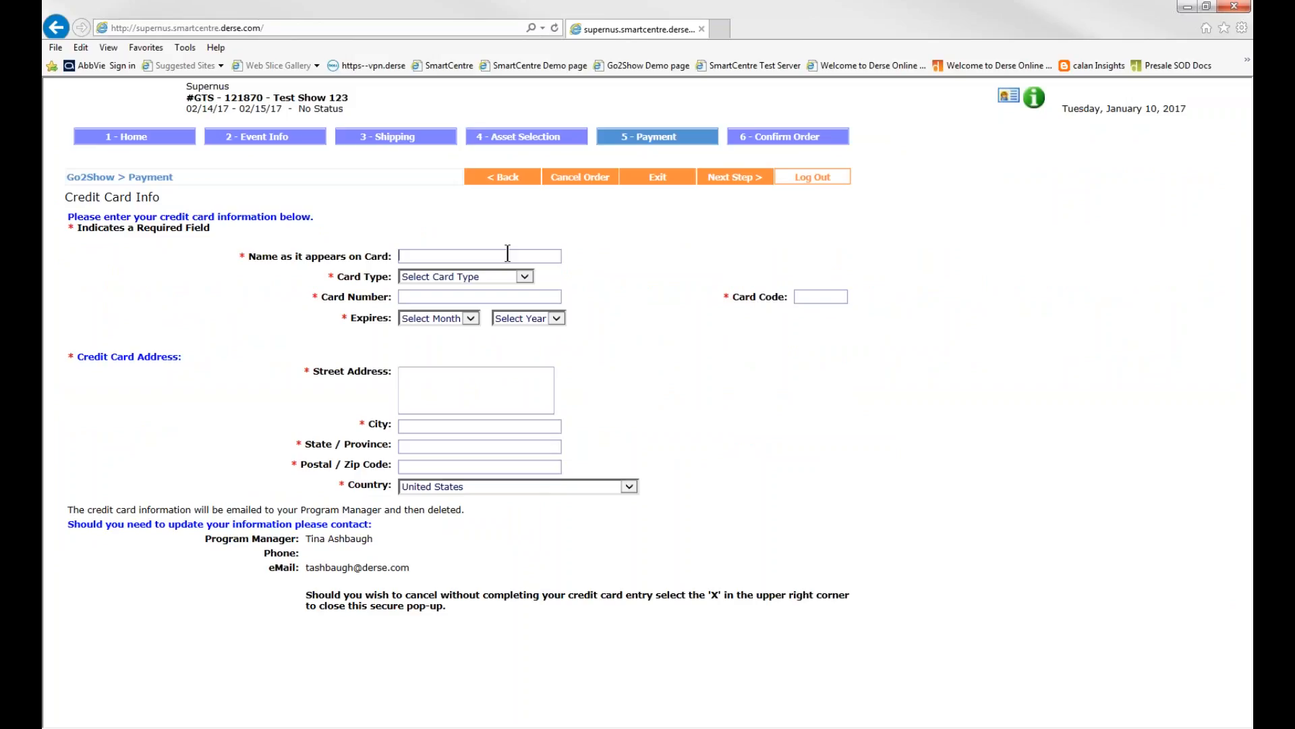
Enter the cardholder's name as it appears on the card and set the card type to Visa
{"action": "type", "text": "T"}
{"action": "key", "text": "BackSpace"}
{"action": "type", "text": "Demo S"}
{"action": "key", "text": "BackSpace"}
{"action": "type", "text": "User"}
{"action": "left_click", "coordinate": [525, 276]}
{"action": "left_click", "coordinate": [493, 290]}
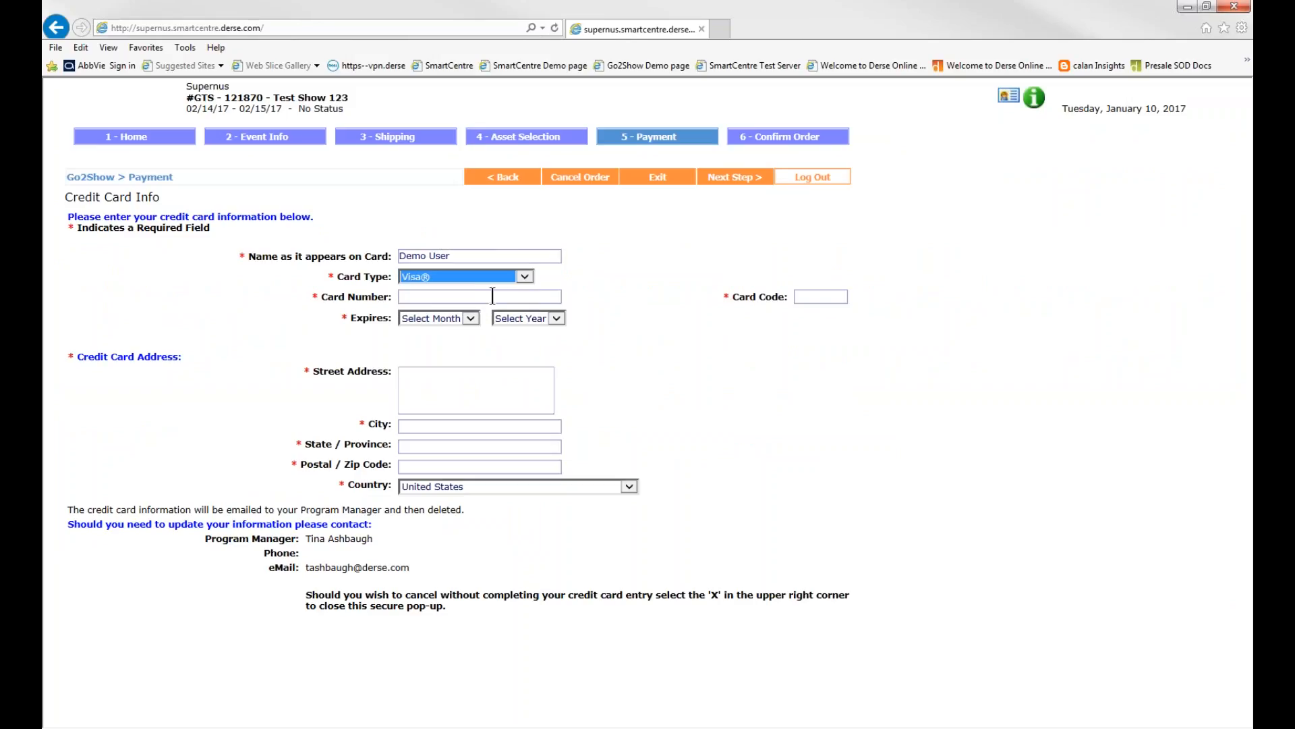
Enter the card number and the card code in the credit card form
{"action": "left_click", "coordinate": [493, 296]}
{"action": "type", "text": "1112"}
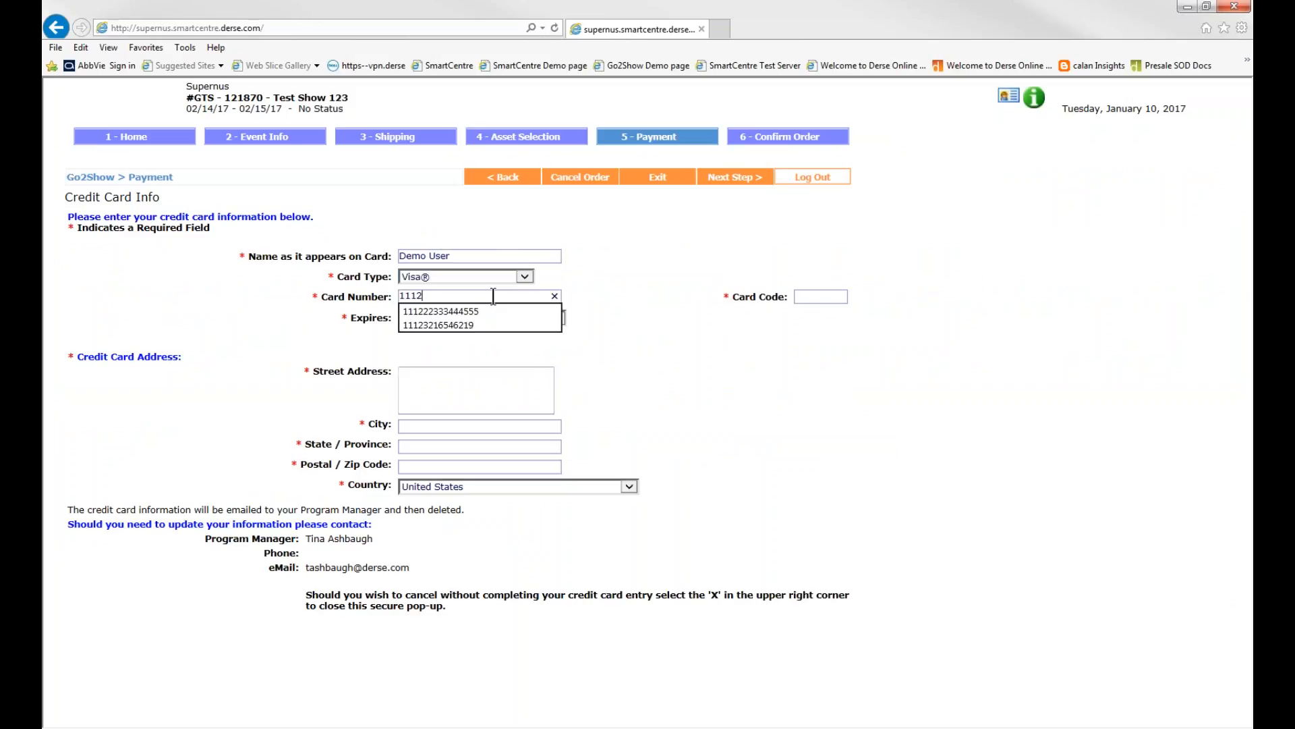
{"action": "type", "text": "22333444"}
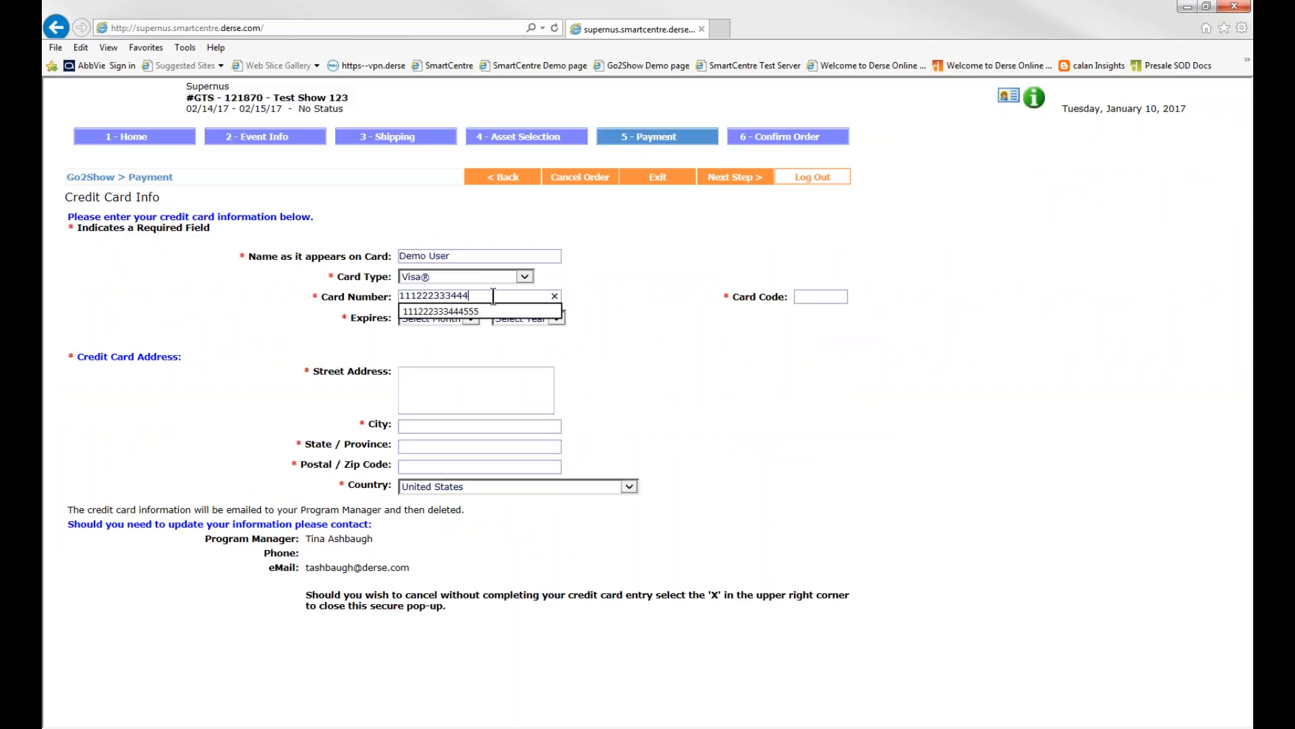
{"action": "left_click", "coordinate": [598, 282]}
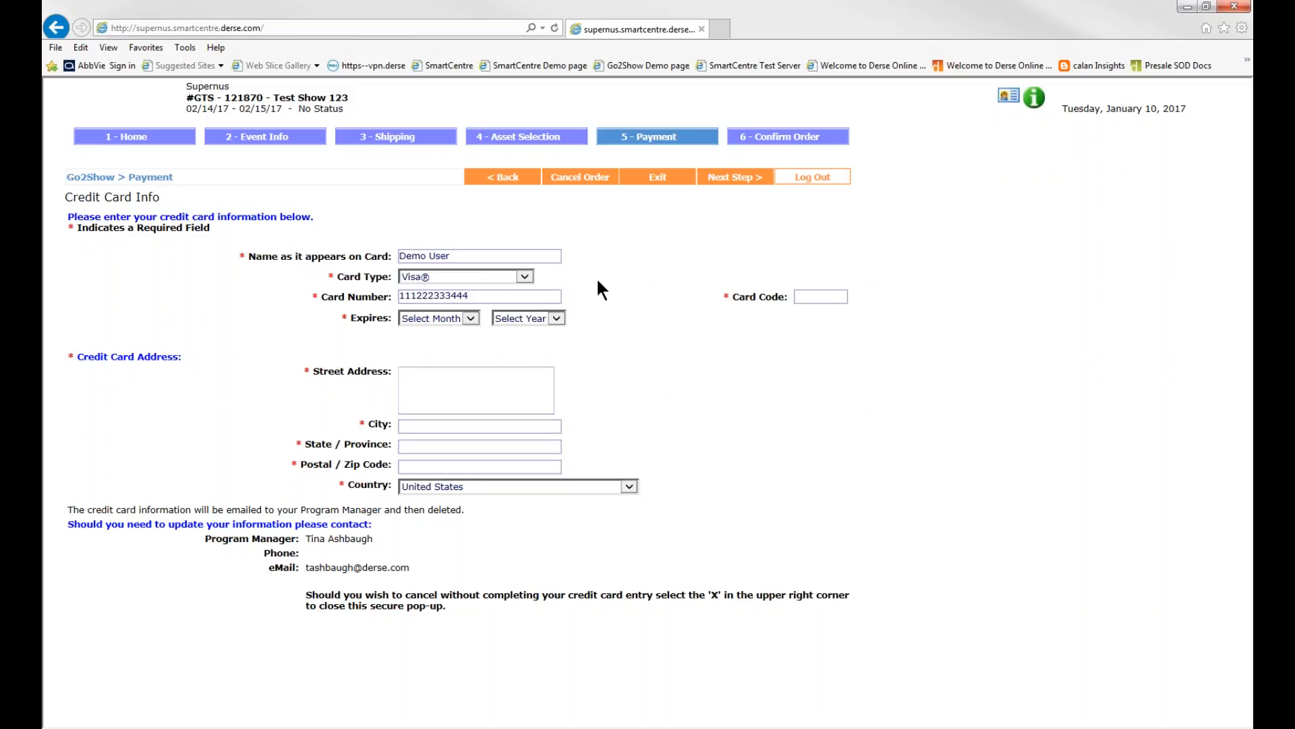
{"action": "left_click", "coordinate": [808, 290]}
{"action": "type", "text": "000"}
Set the credit card's expiration date to February 2018
{"action": "left_click", "coordinate": [470, 317]}
{"action": "left_click", "coordinate": [464, 348]}
{"action": "left_click", "coordinate": [529, 317]}
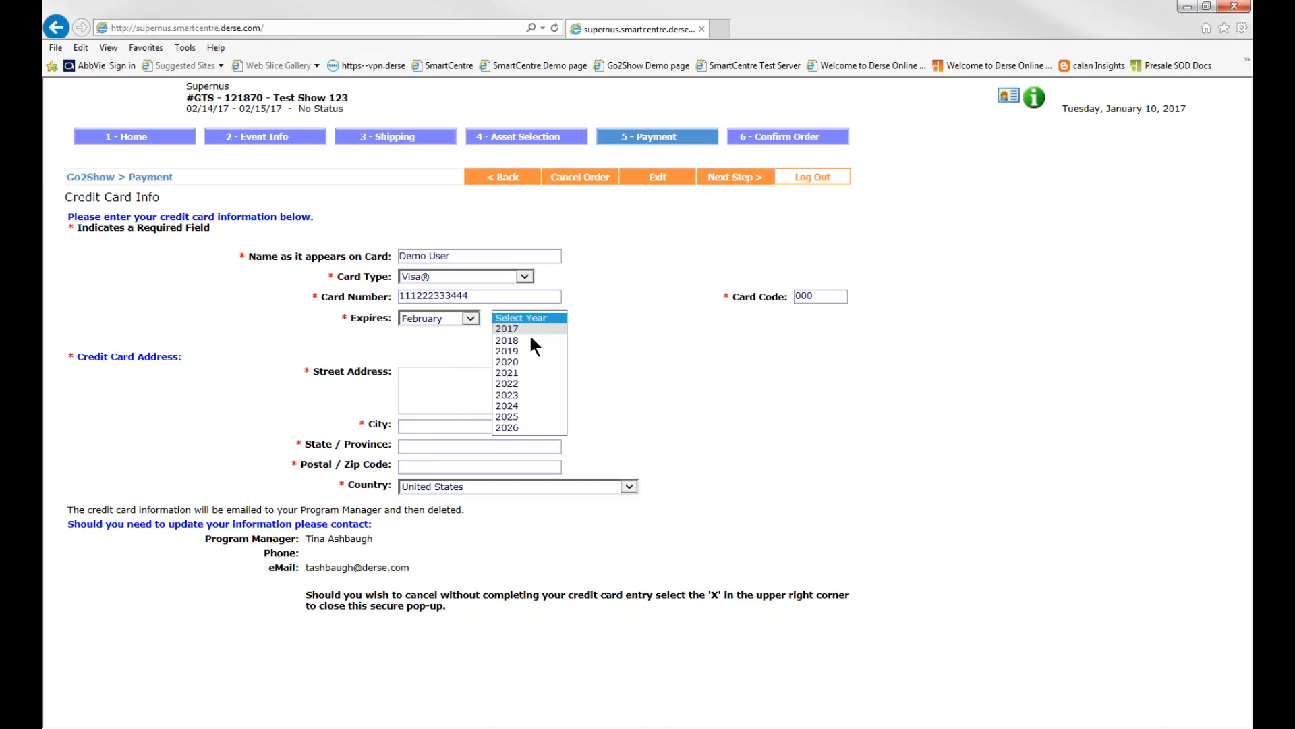
{"action": "left_click", "coordinate": [530, 342]}
Fill in the credit card's street address, city, state and postal code, and continue to the order confirmation
{"action": "left_click", "coordinate": [518, 383]}
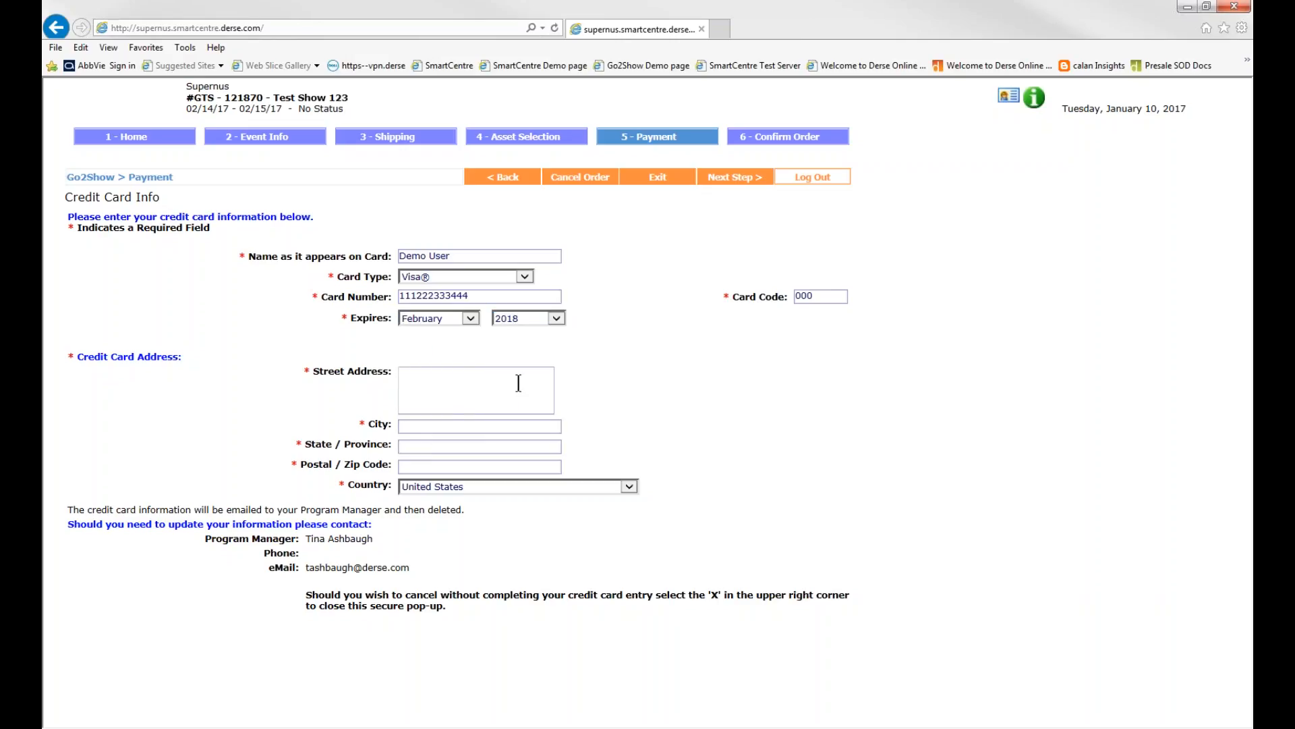
{"action": "type", "text": "123 Main St"}
{"action": "left_click", "coordinate": [501, 427]}
{"action": "type", "text": "M"}
{"action": "key", "text": "Down"}
{"action": "key", "text": "Down"}
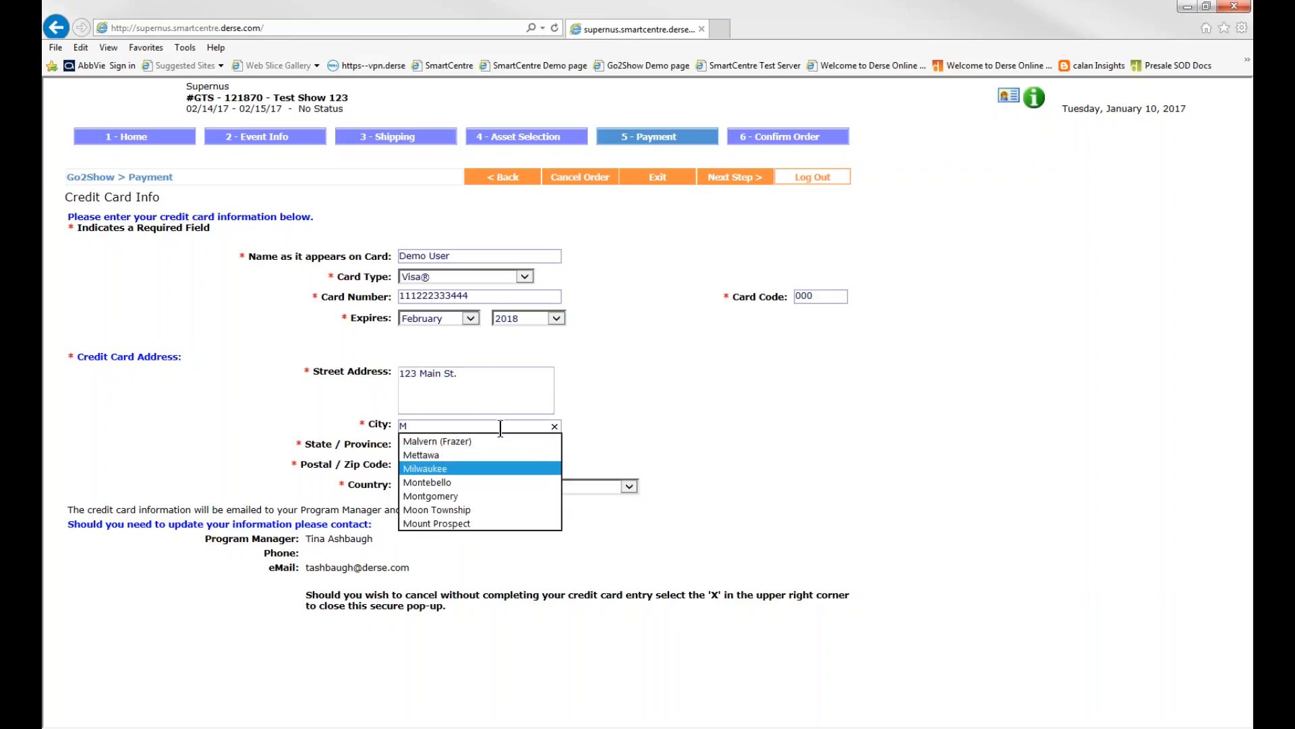
{"action": "key", "text": "Return"}
{"action": "key", "text": "Tab"}
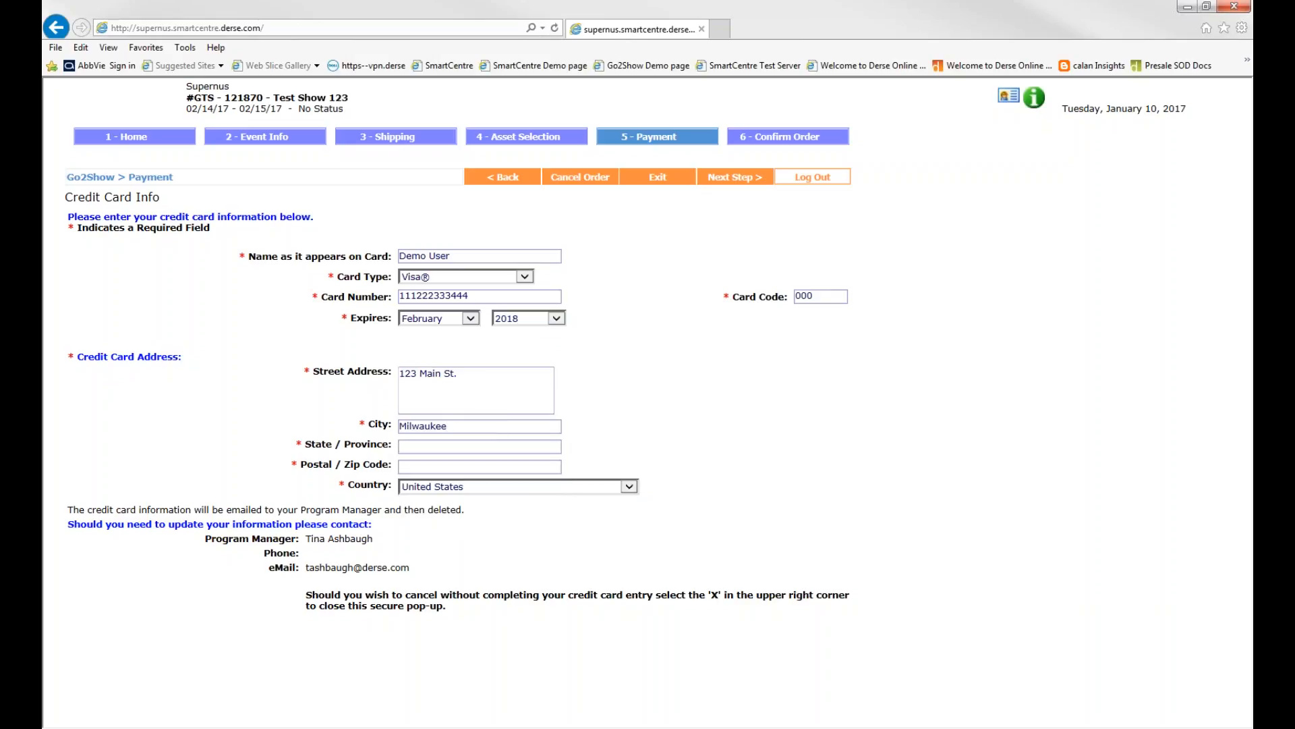
{"action": "type", "text": "WI"}
{"action": "key", "text": "Tab"}
{"action": "type", "text": "53012"}
{"action": "left_click", "coordinate": [746, 185]}
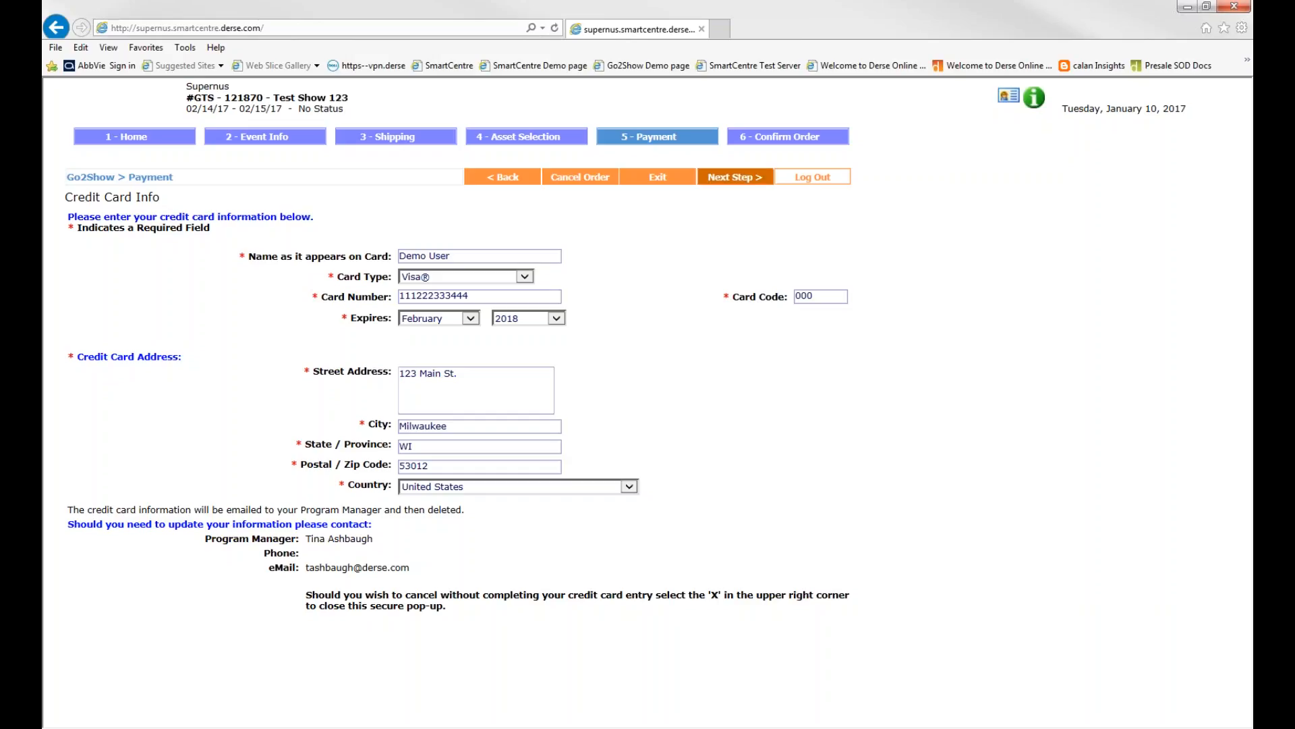
{"action": "left_click", "coordinate": [745, 179]}
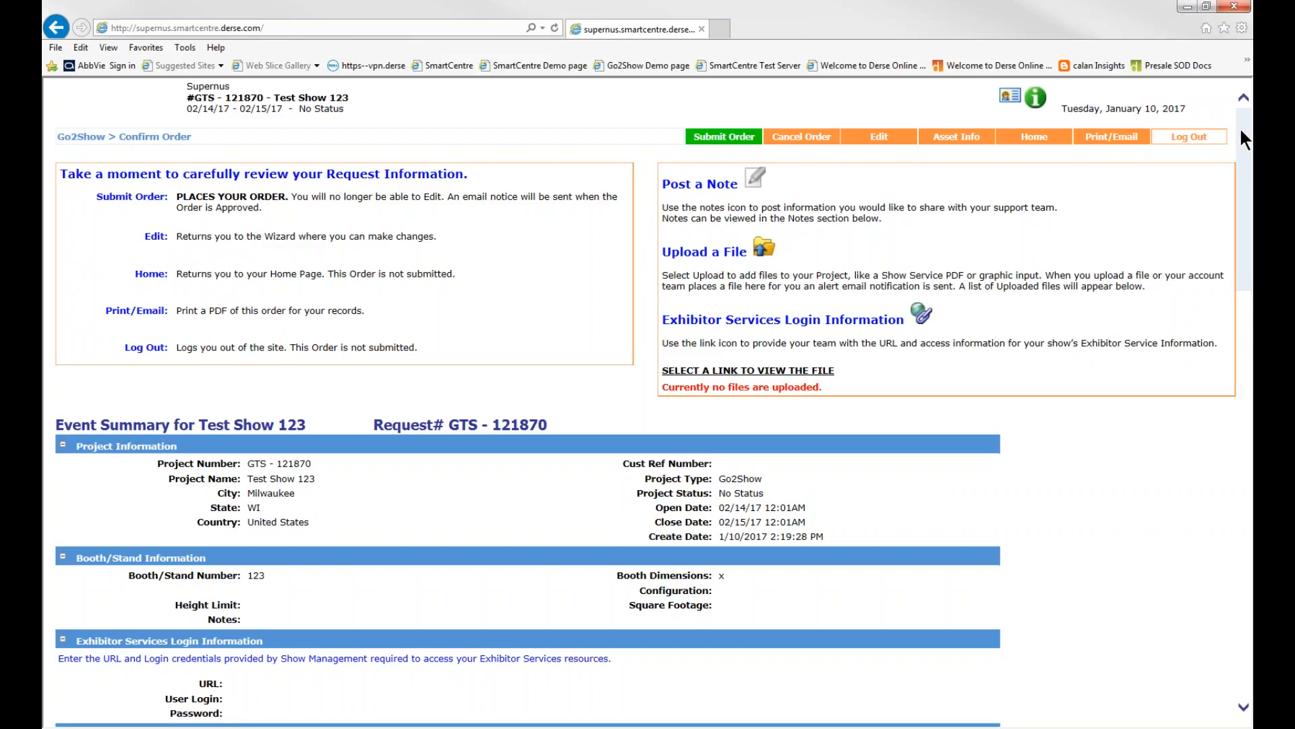
Review the event summary from project, contact and billing information through the pick list, facility and shipments
{"action": "left_click_drag", "start_coordinate": [1241, 131], "coordinate": [1246, 283]}
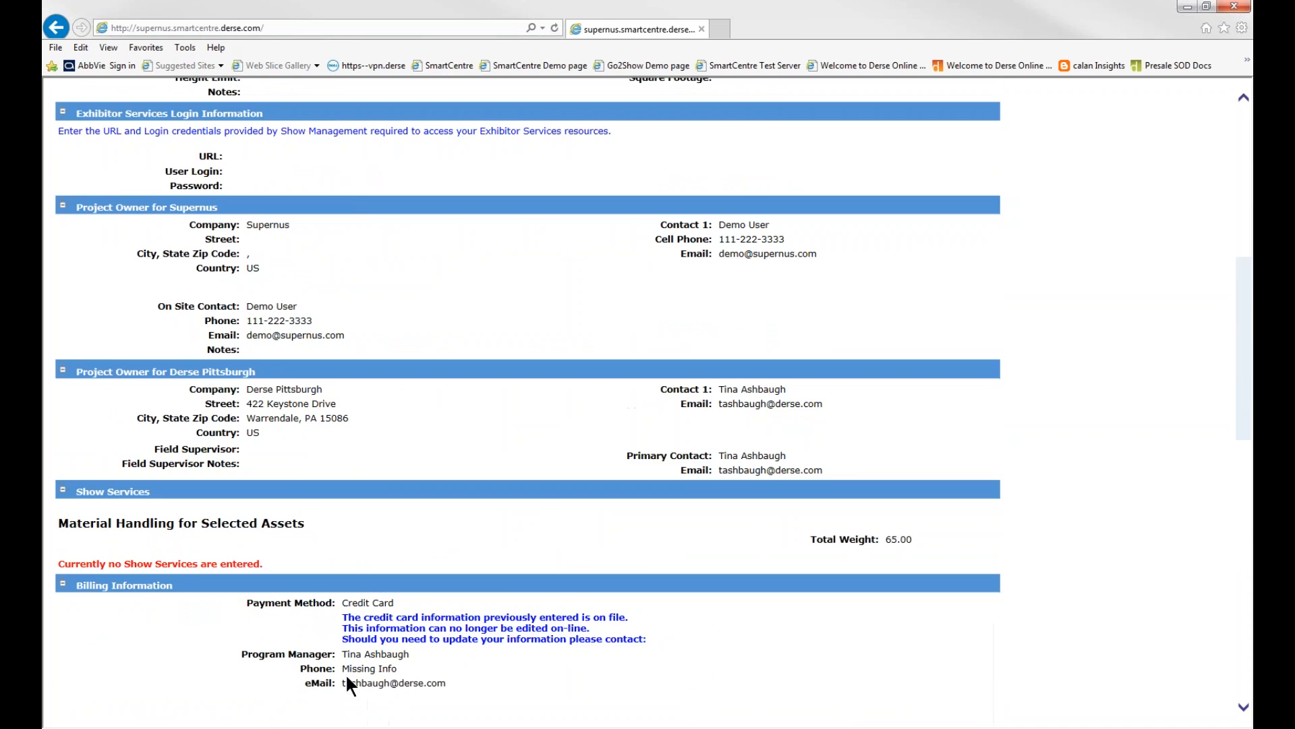
{"action": "scroll", "coordinate": [352, 686], "scroll_direction": "down", "scroll_amount": 4}
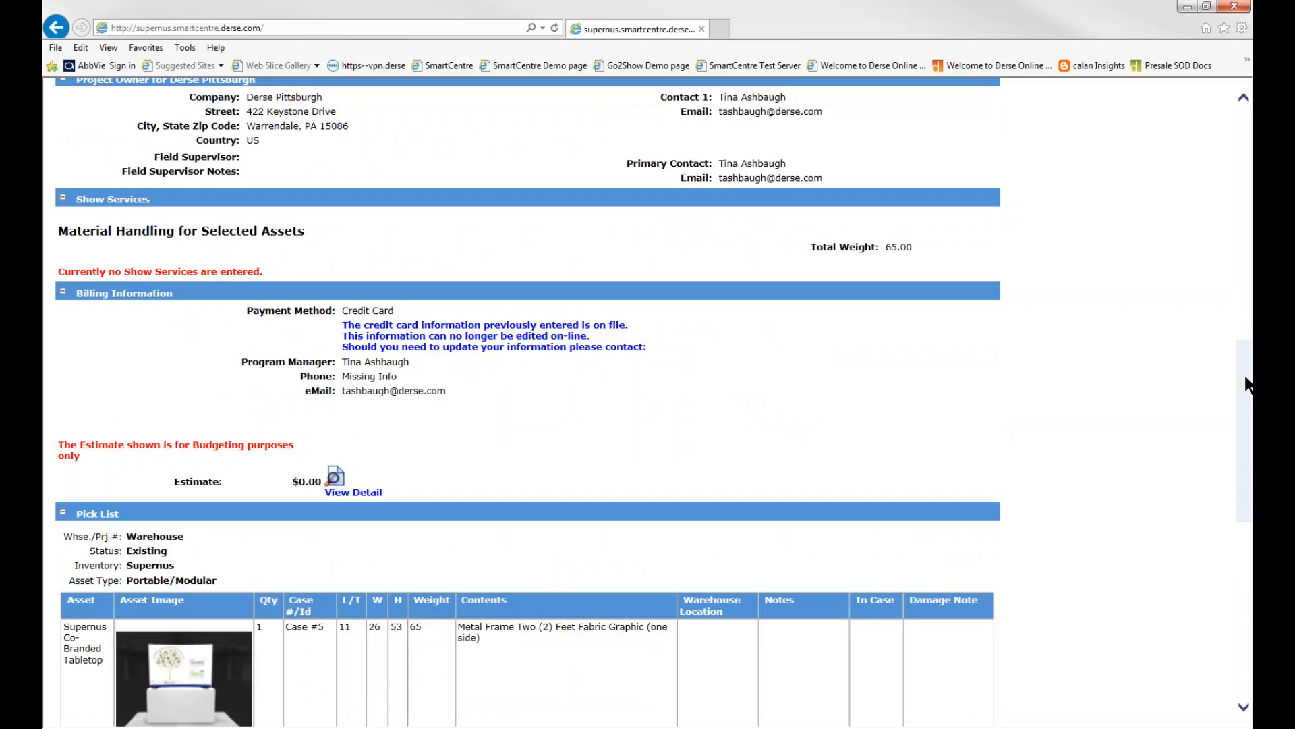
{"action": "scroll", "coordinate": [260, 384], "scroll_direction": "down", "scroll_amount": 5}
{"action": "scroll", "coordinate": [356, 439], "scroll_direction": "down", "scroll_amount": 2}
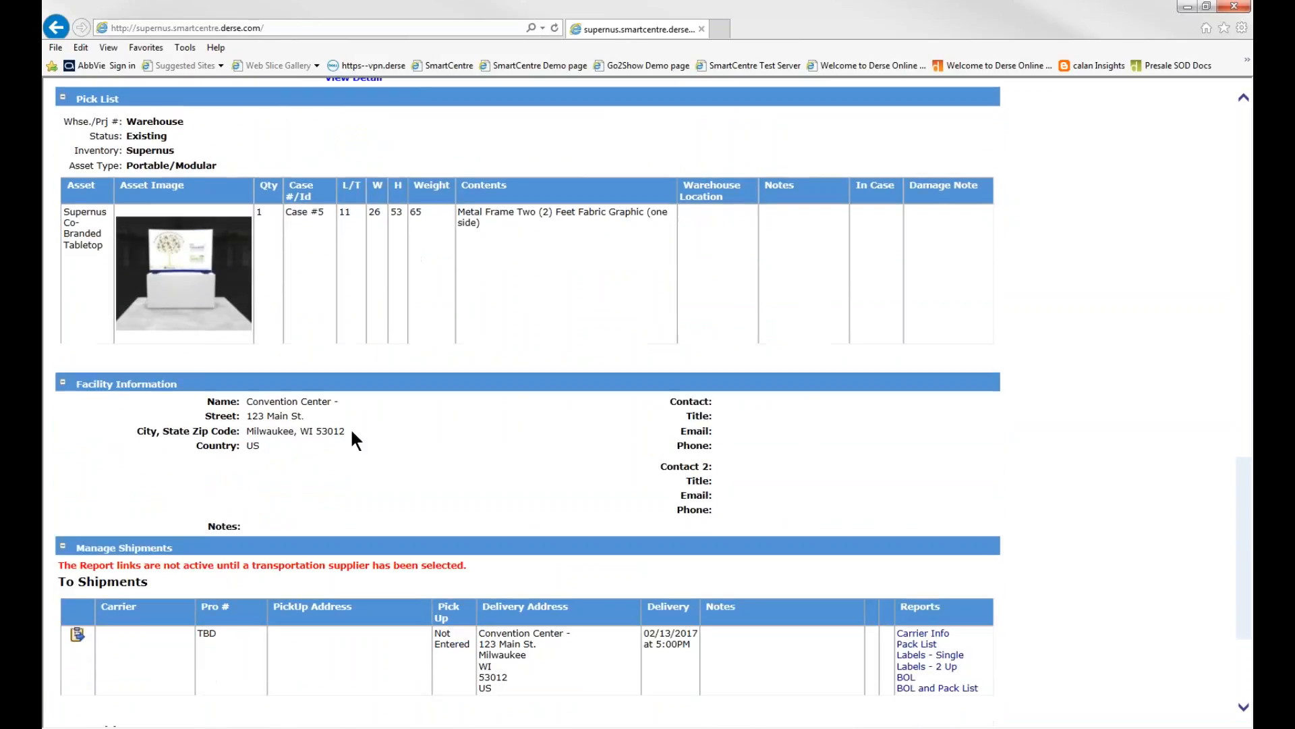
{"action": "scroll", "coordinate": [301, 407], "scroll_direction": "down", "scroll_amount": 3}
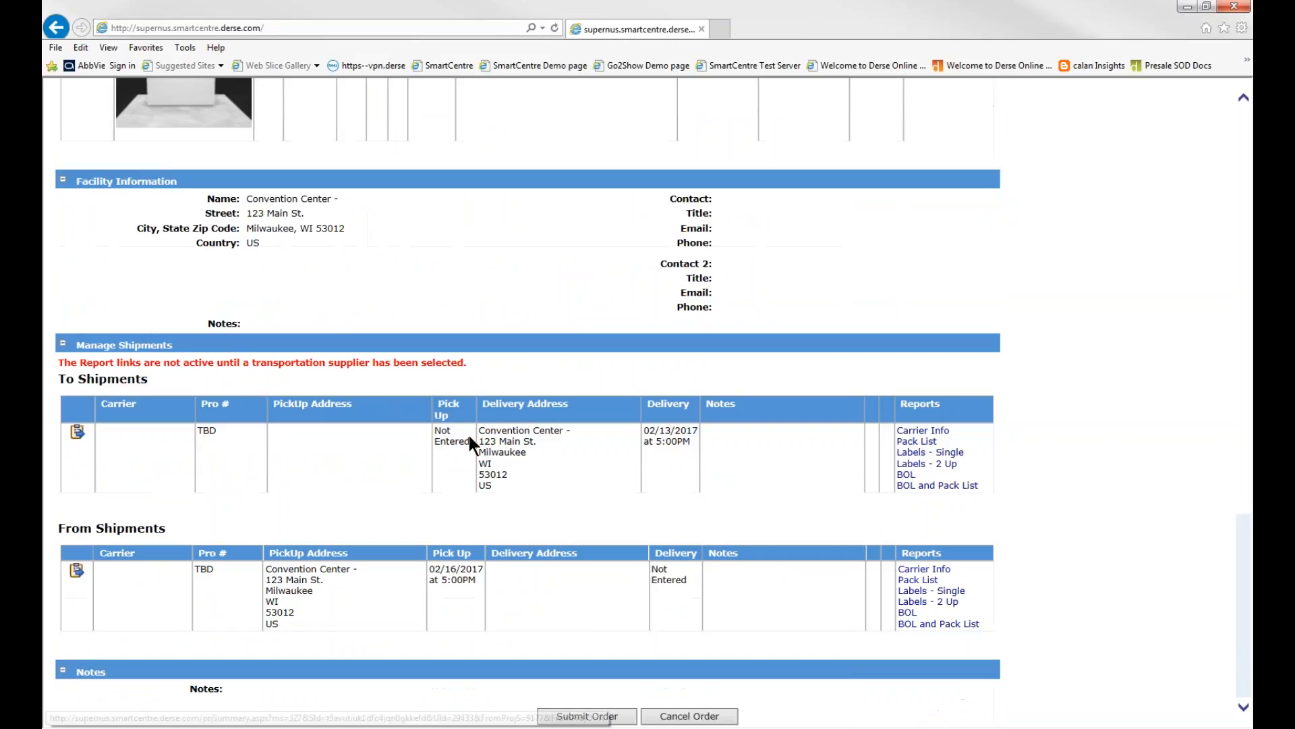
{"action": "left_click_drag", "start_coordinate": [1245, 615], "coordinate": [1230, 201]}
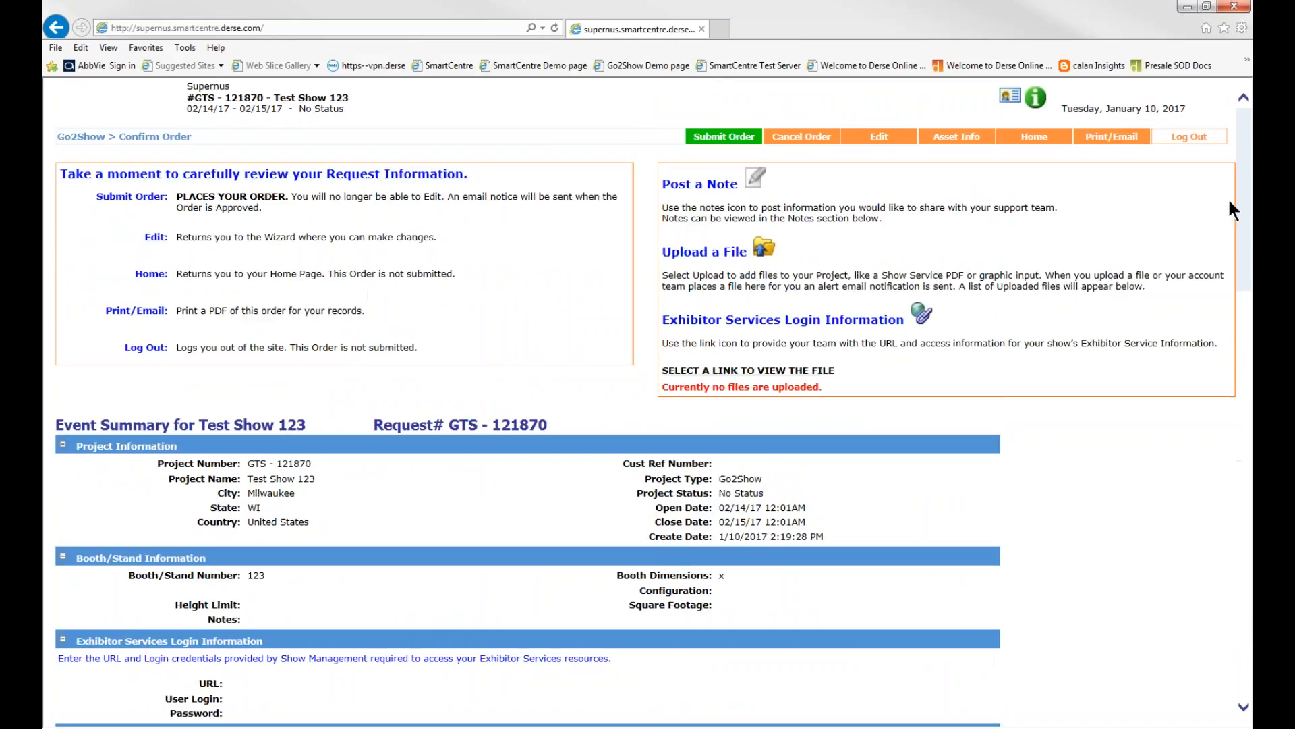
Post the project note "test info" and check it in the Notes section of the order summary
{"action": "left_click", "coordinate": [754, 181]}
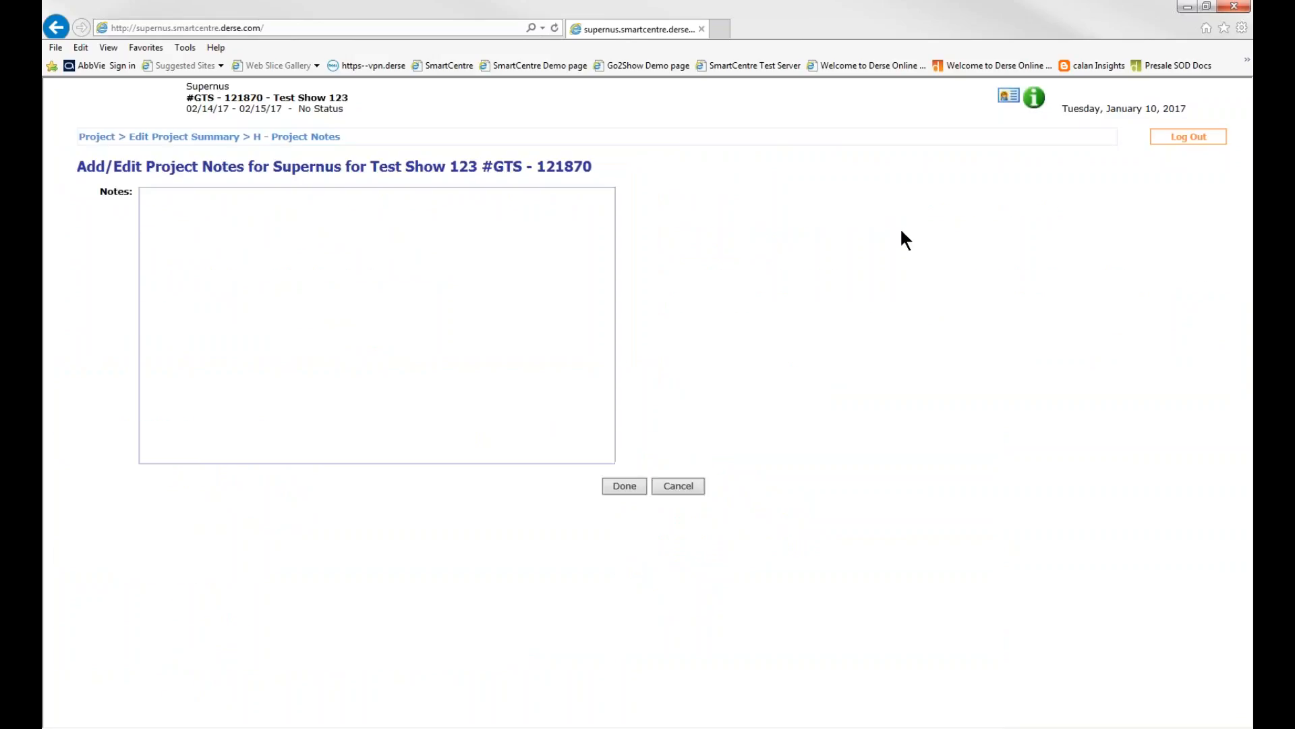
{"action": "left_click", "coordinate": [513, 225]}
{"action": "type", "text": "test info"}
{"action": "left_click", "coordinate": [625, 490]}
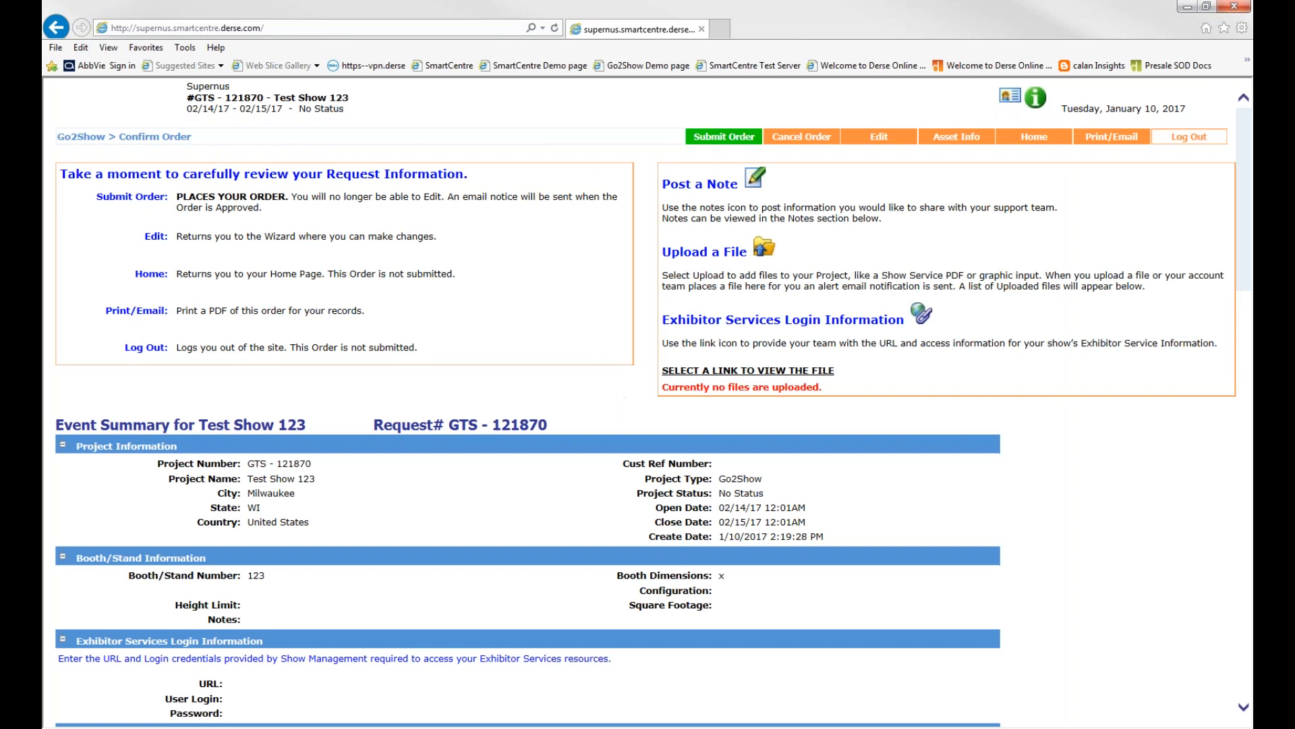
{"action": "left_click_drag", "start_coordinate": [1242, 162], "coordinate": [1246, 573]}
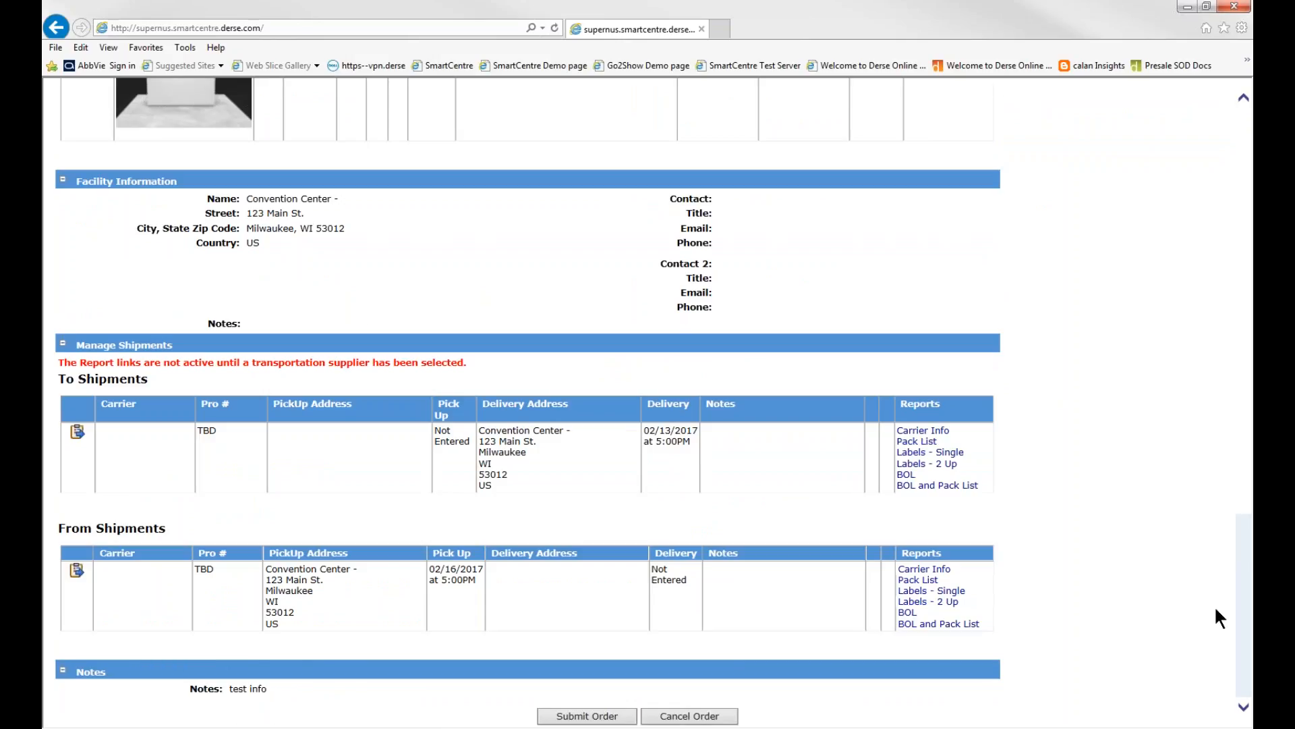
{"action": "left_click_drag", "start_coordinate": [1248, 622], "coordinate": [1253, 192]}
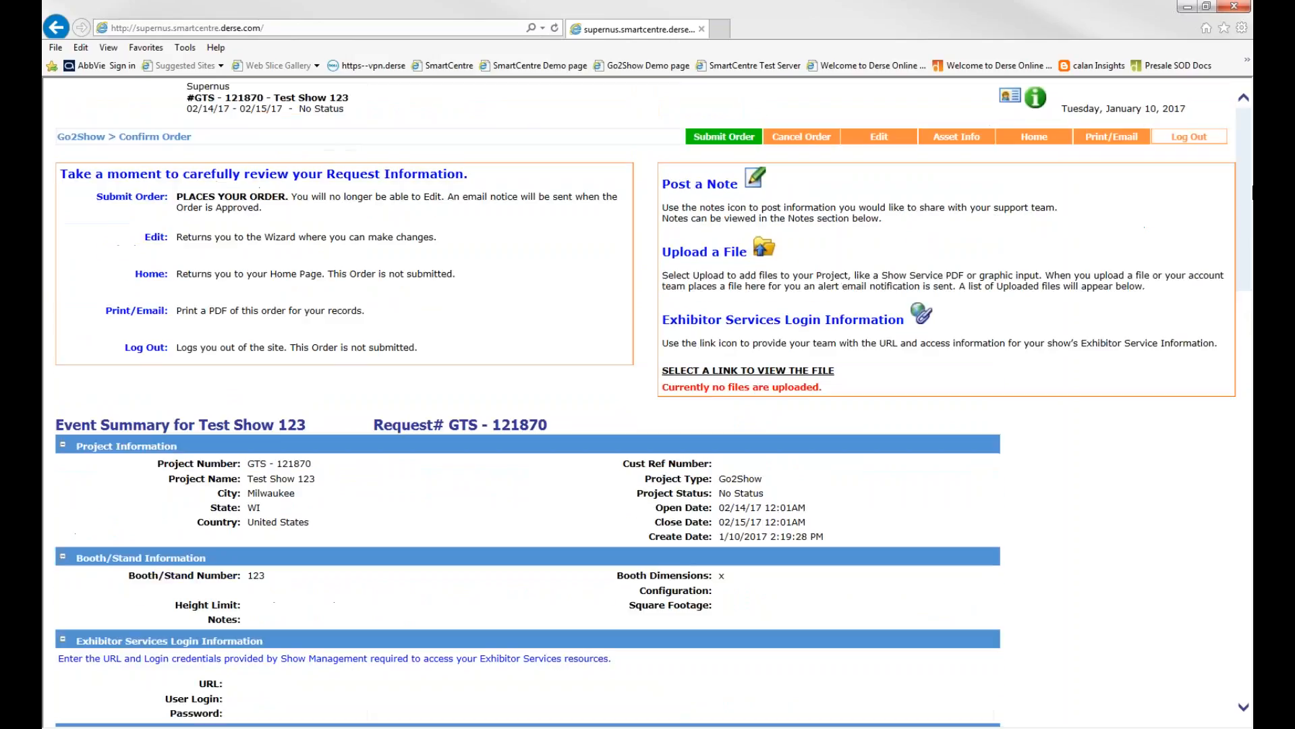
Look at the file upload page and the Exhibitor Services login form, leaving both without entering anything
{"action": "left_click", "coordinate": [764, 250]}
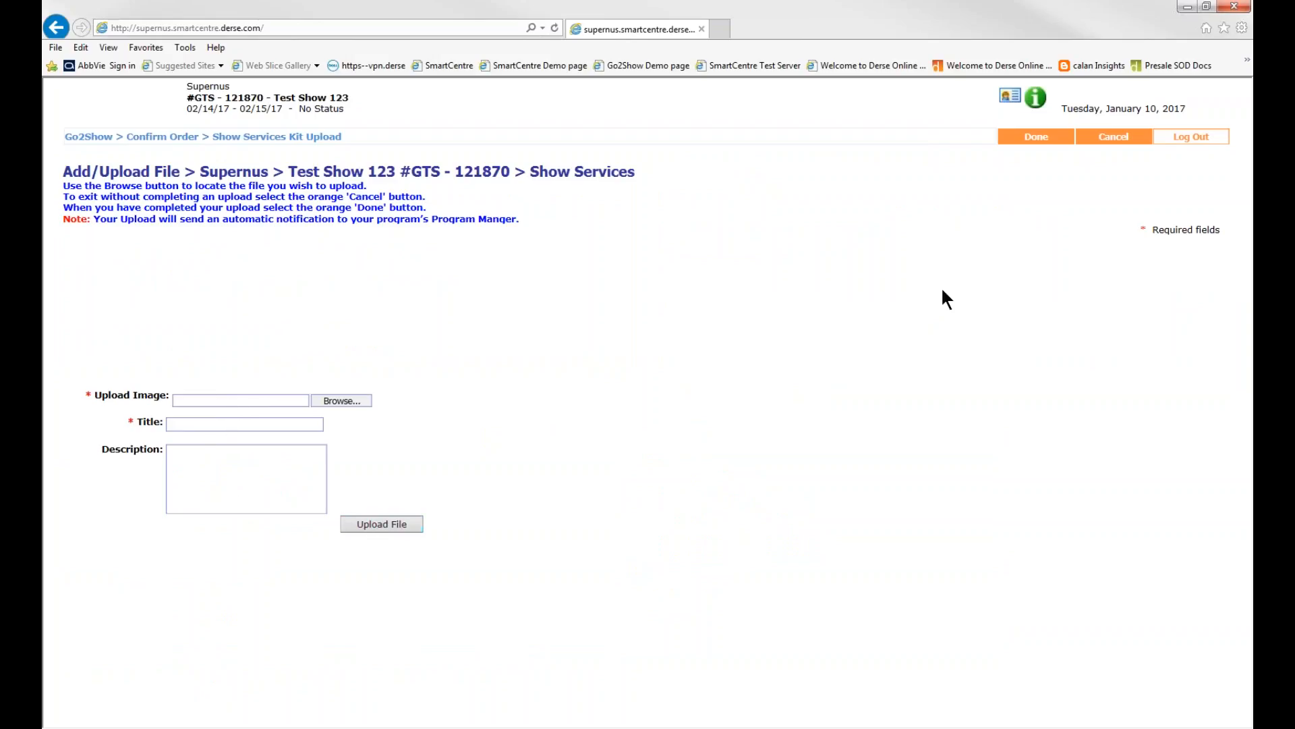
{"action": "left_click", "coordinate": [1113, 137]}
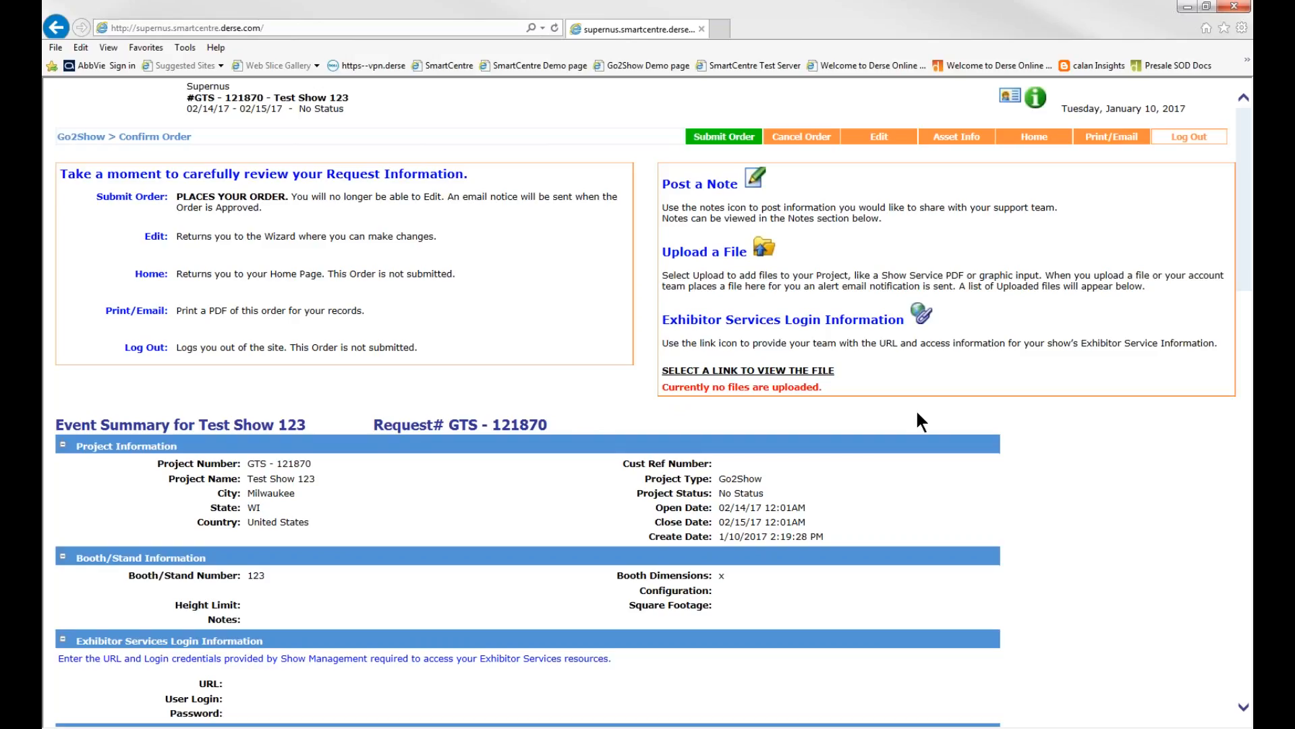
{"action": "left_click", "coordinate": [921, 314]}
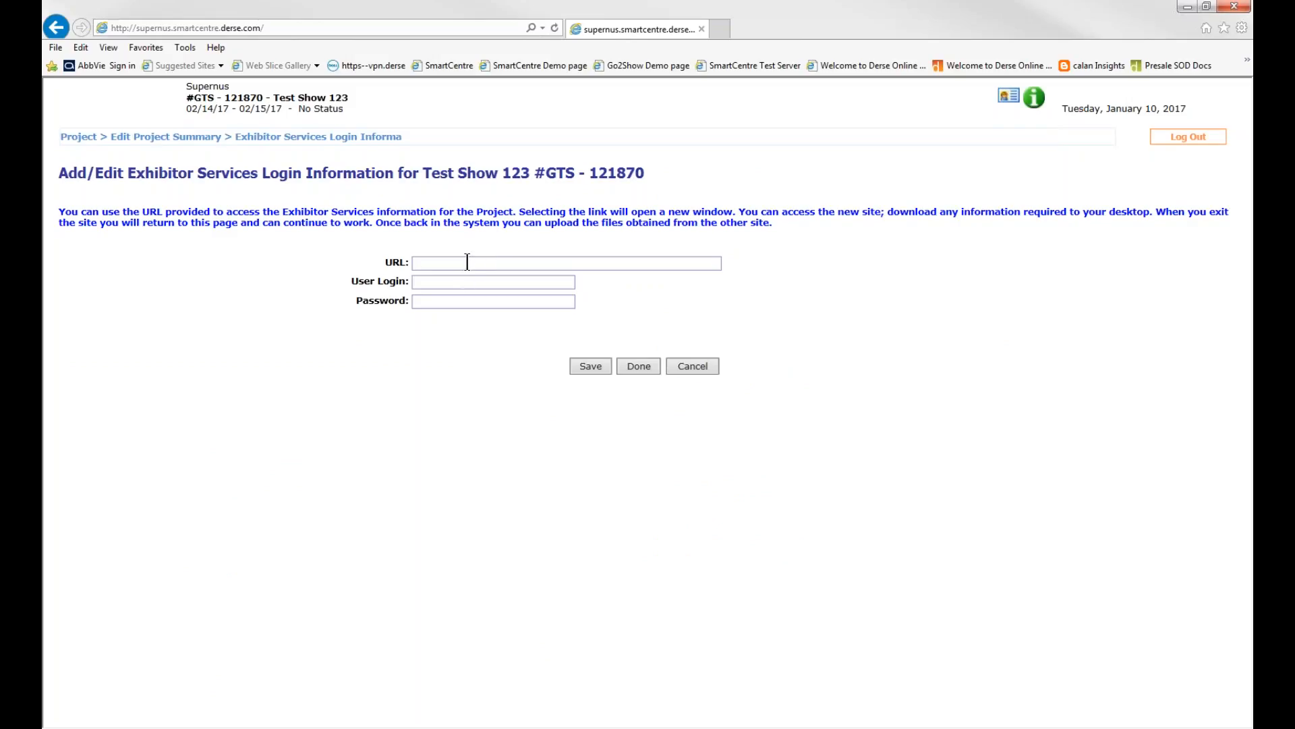
{"action": "left_click", "coordinate": [638, 368]}
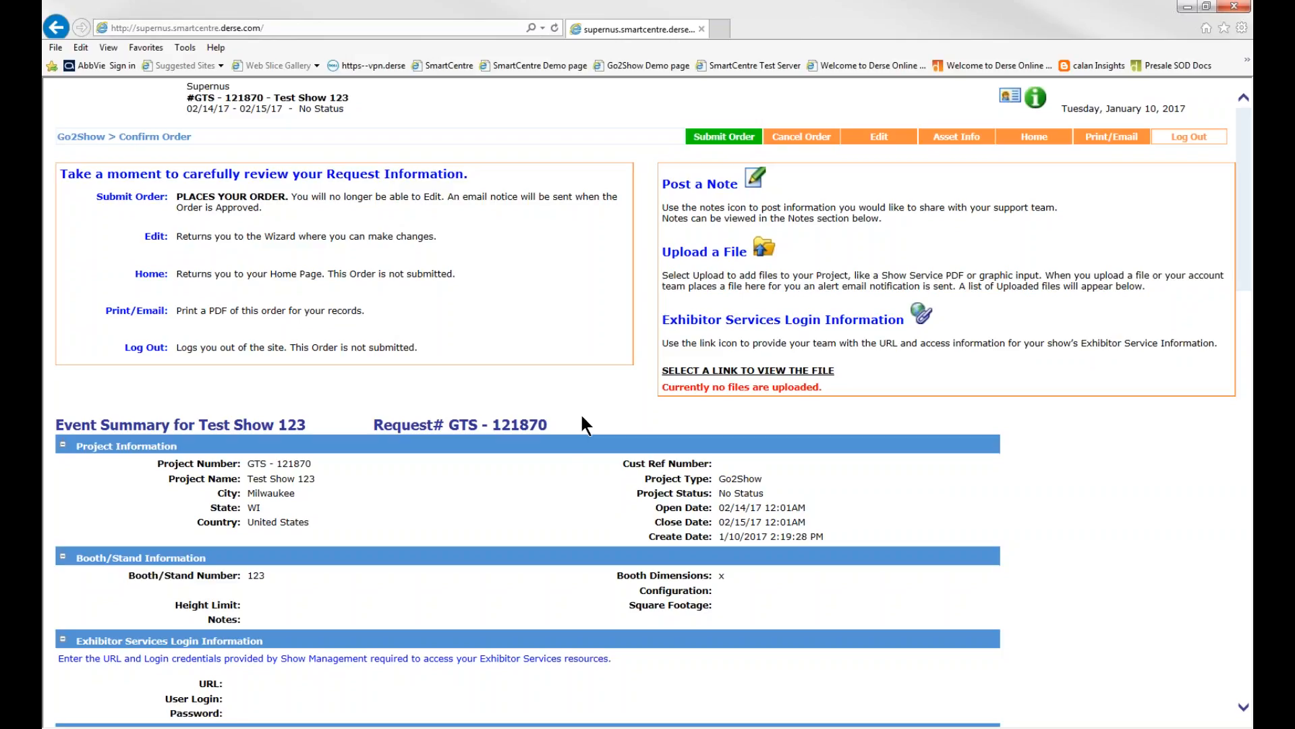
Return to the home page, reopen the Test Show 123 project from My Projects and glance over its summary
{"action": "left_click", "coordinate": [1033, 137]}
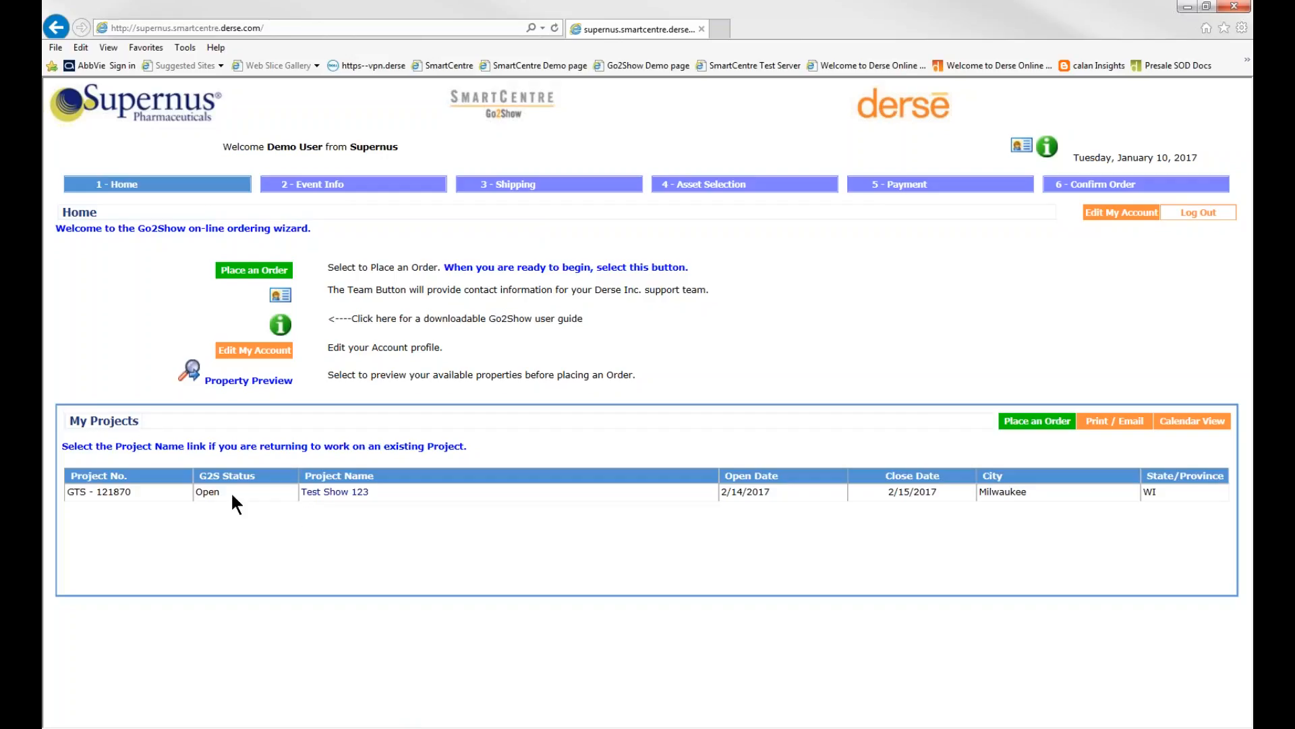
{"action": "left_click", "coordinate": [333, 493]}
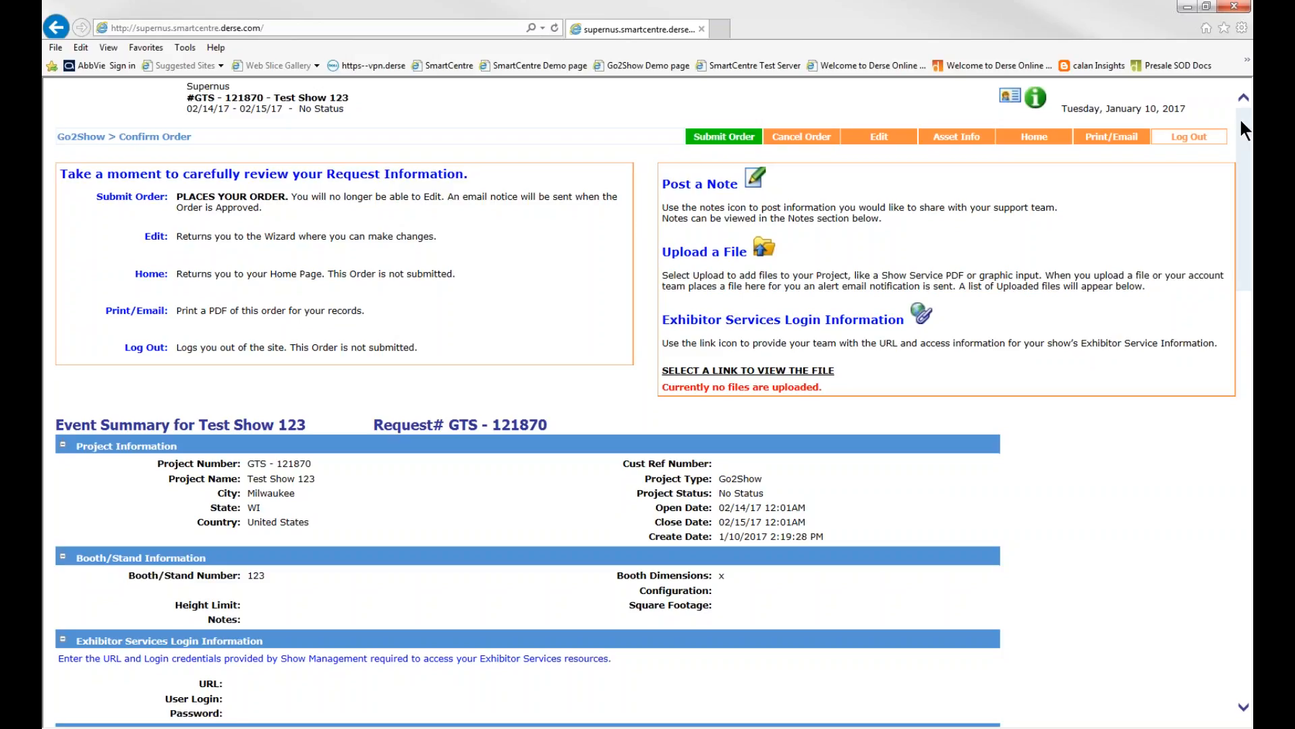
{"action": "left_click_drag", "start_coordinate": [1242, 123], "coordinate": [1240, 154]}
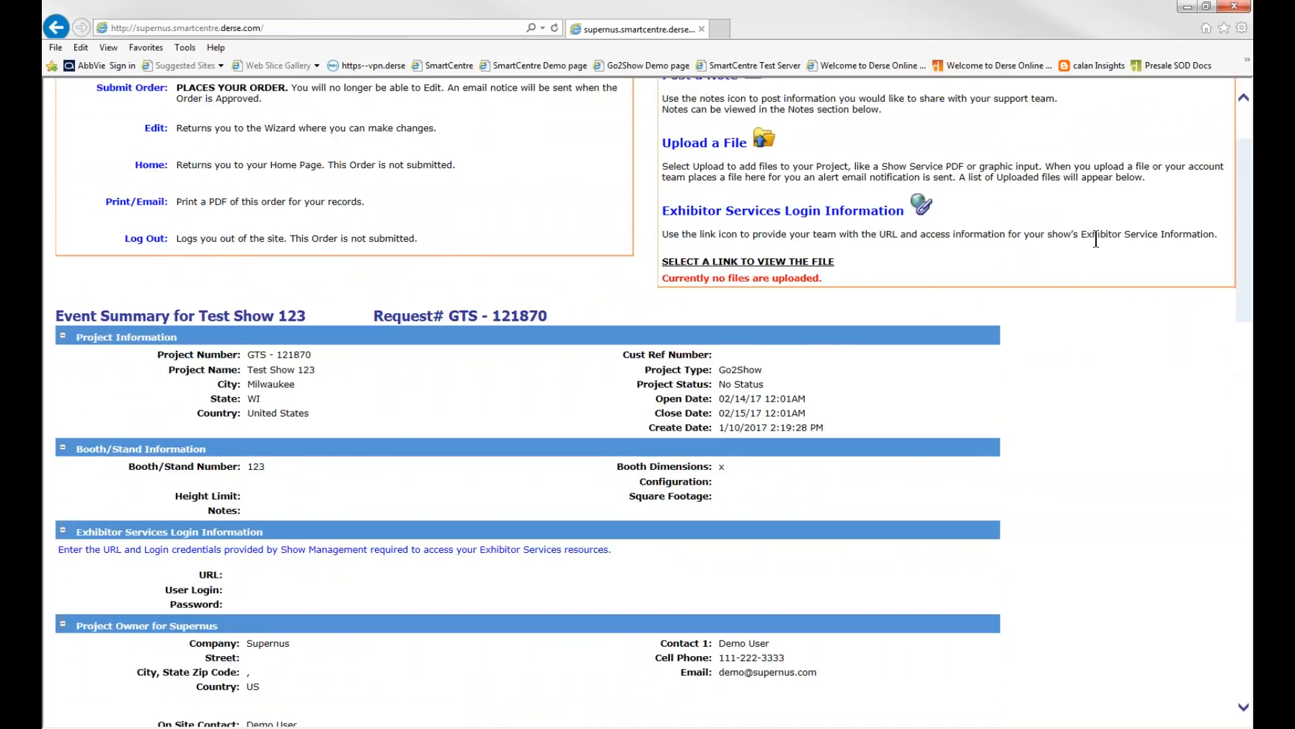
{"action": "scroll", "coordinate": [1095, 232], "scroll_direction": "up", "scroll_amount": 2}
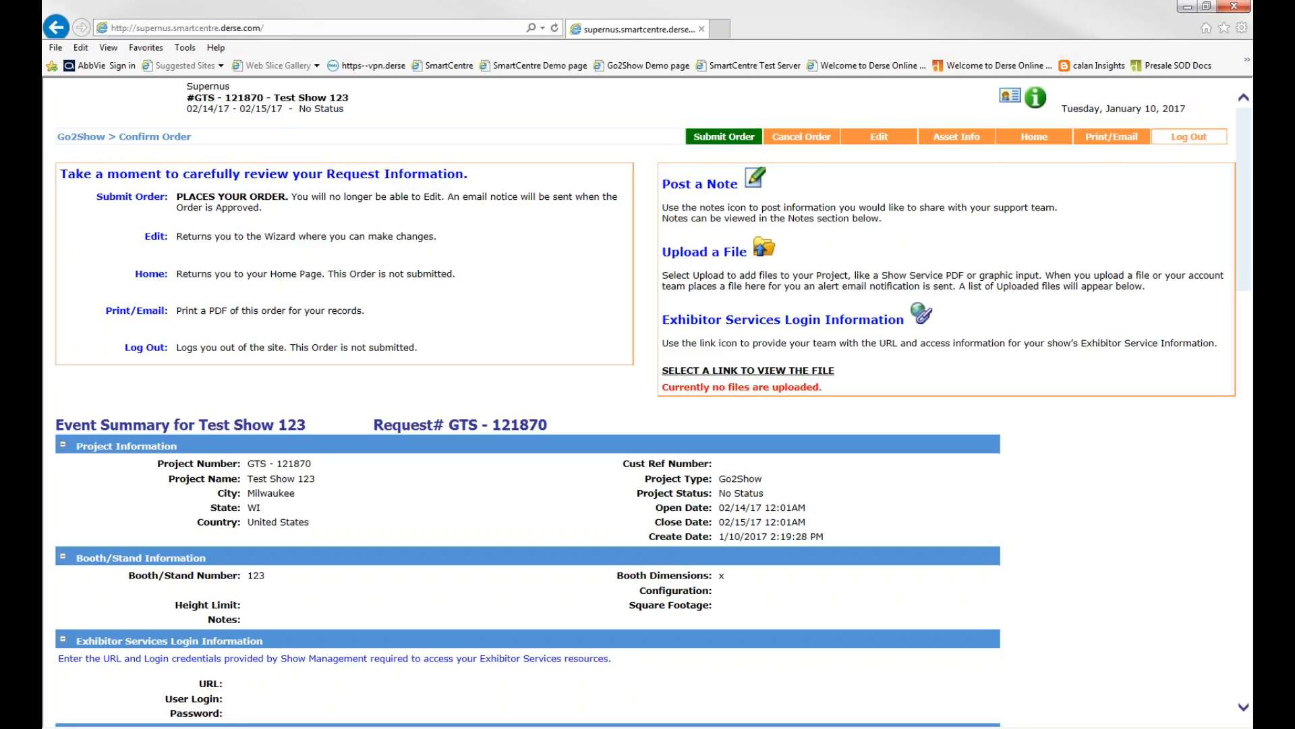
Submit the Test Show 123 order and confirm the submission
{"action": "left_click", "coordinate": [724, 136]}
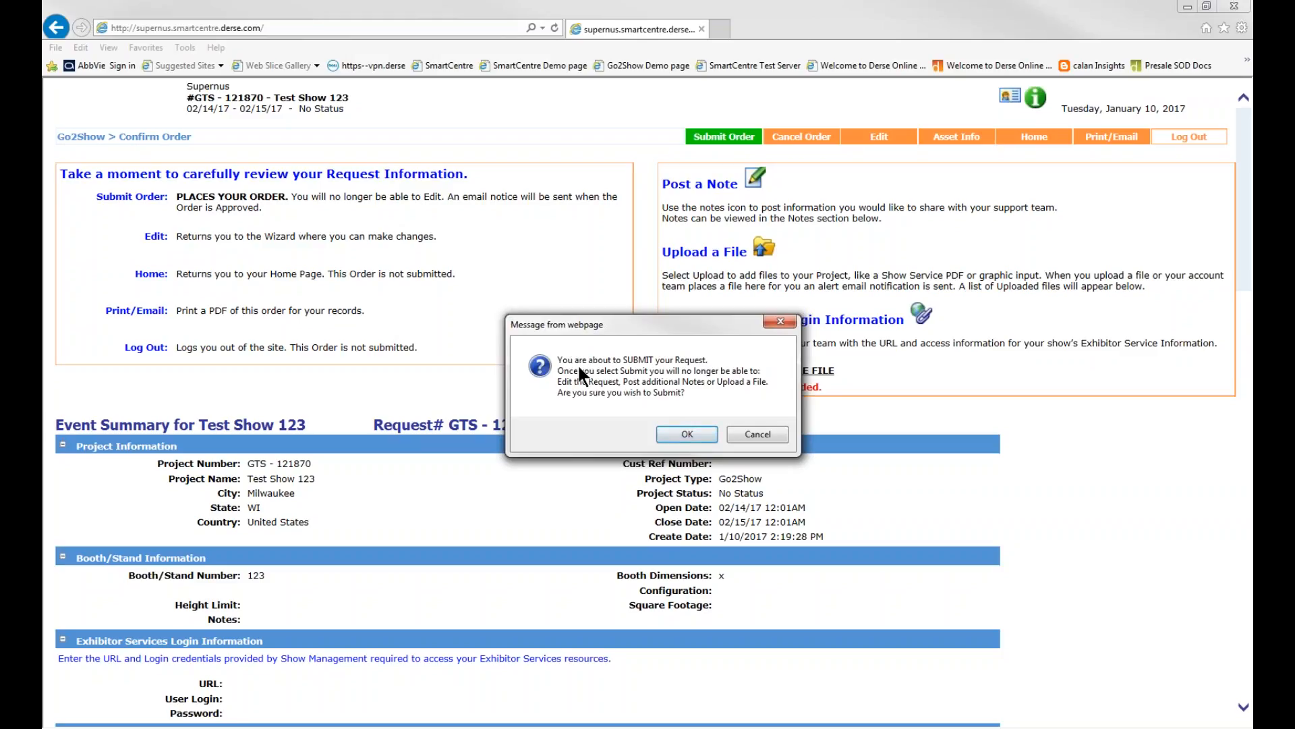
{"action": "left_click", "coordinate": [697, 430]}
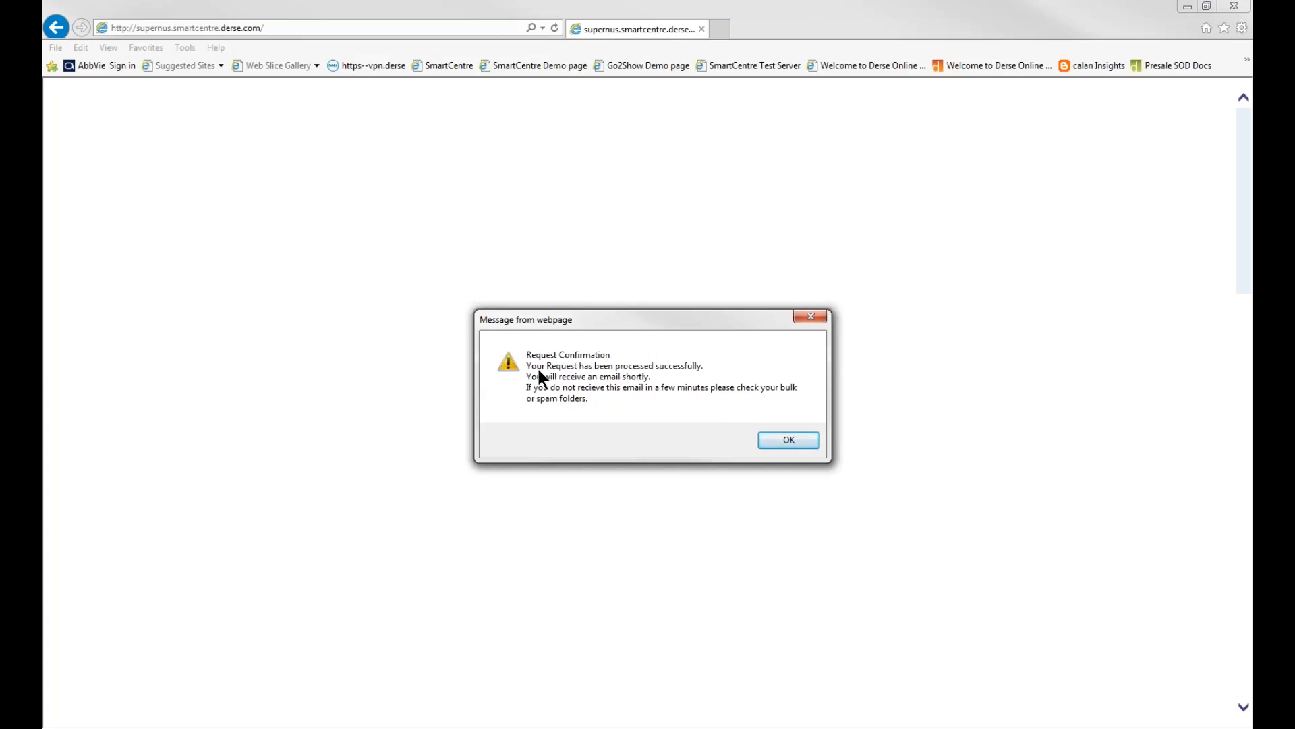
Acknowledge the request confirmation, glance over the submitted Test Show 123 order summary and return to the home page
{"action": "left_click", "coordinate": [772, 438]}
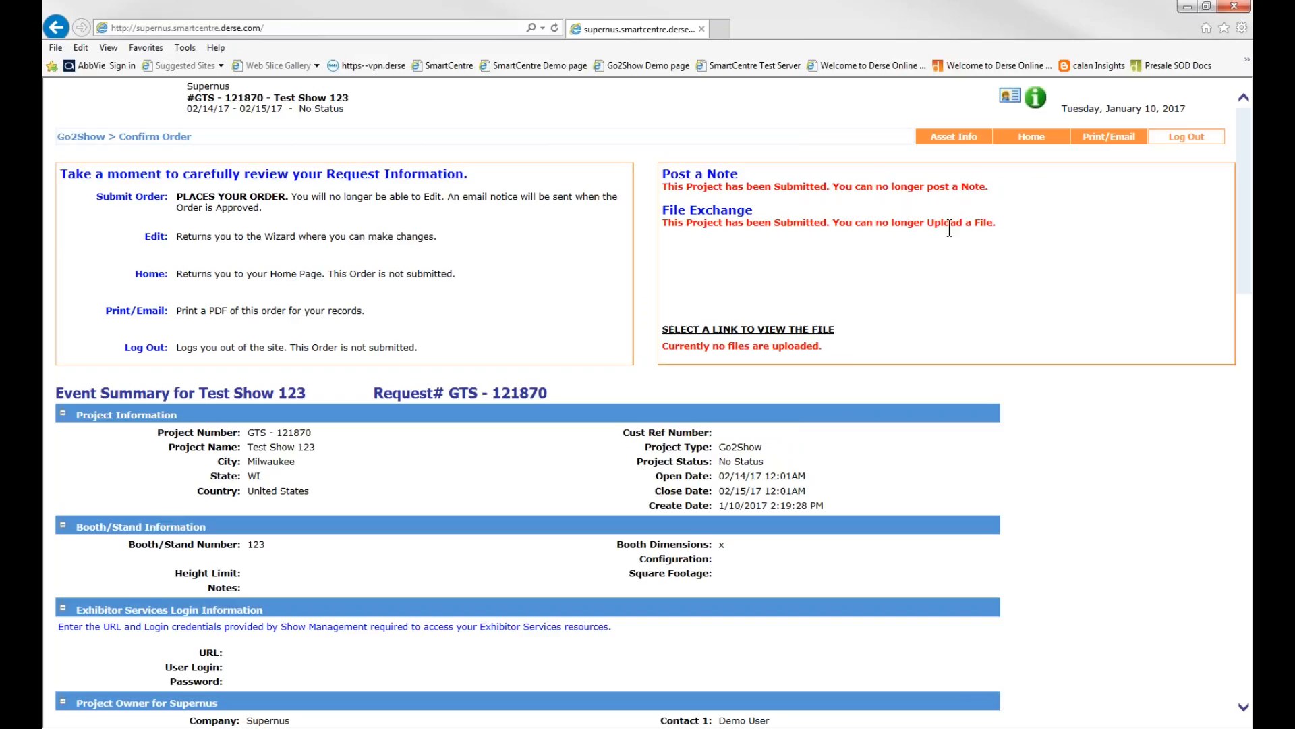
{"action": "scroll", "coordinate": [1244, 145], "scroll_direction": "down", "scroll_amount": 2}
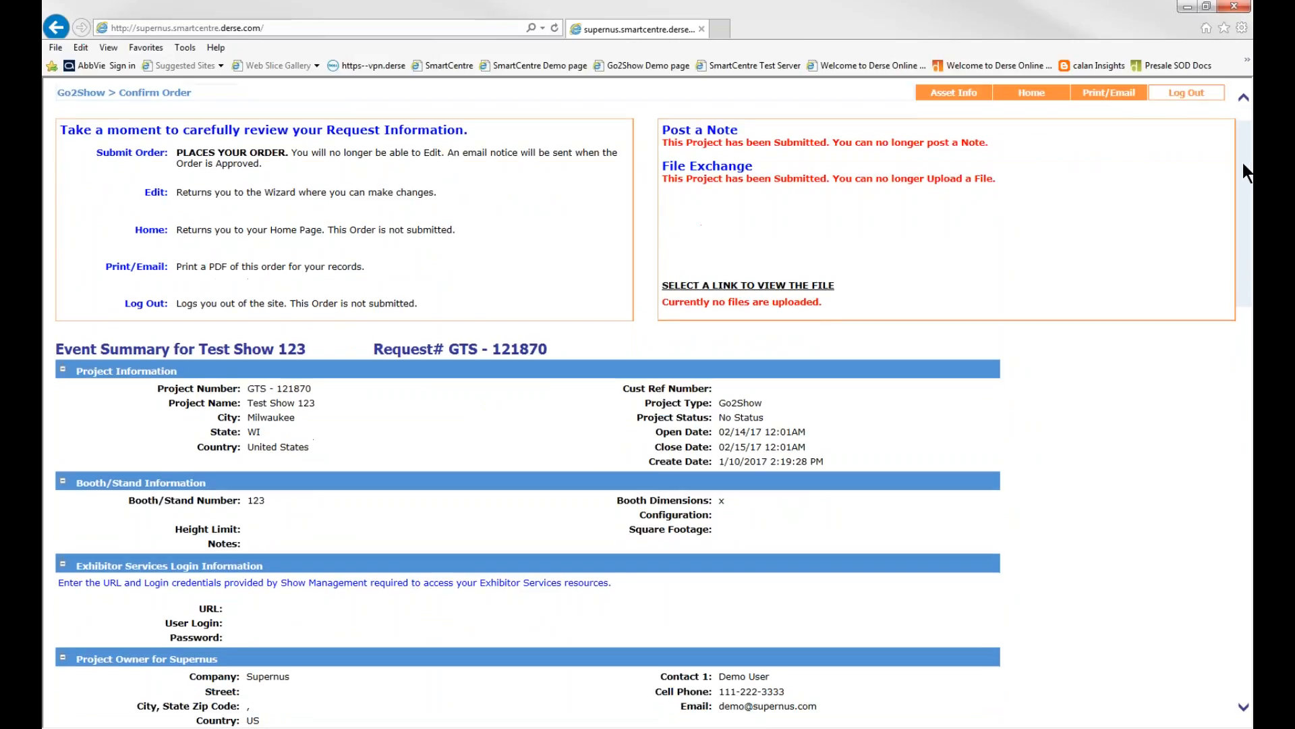
{"action": "scroll", "coordinate": [1243, 163], "scroll_direction": "up", "scroll_amount": 2}
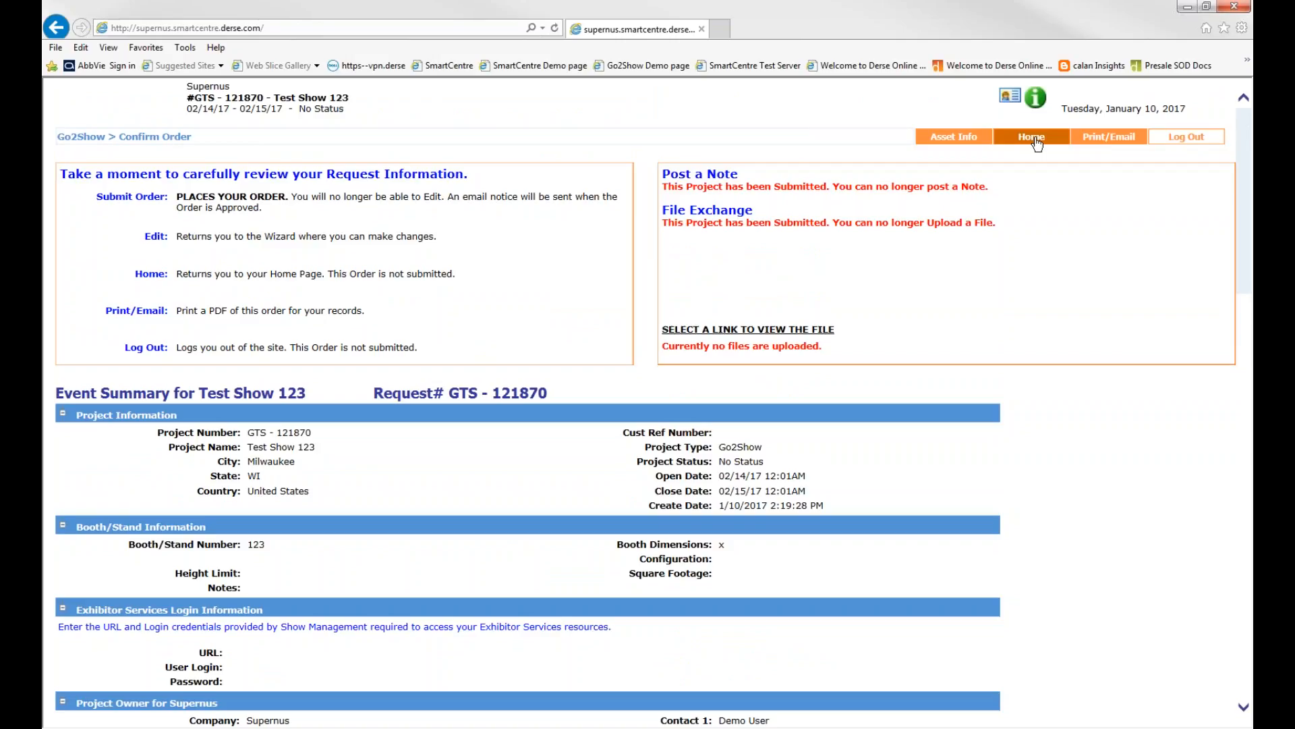
{"action": "left_click", "coordinate": [1037, 144]}
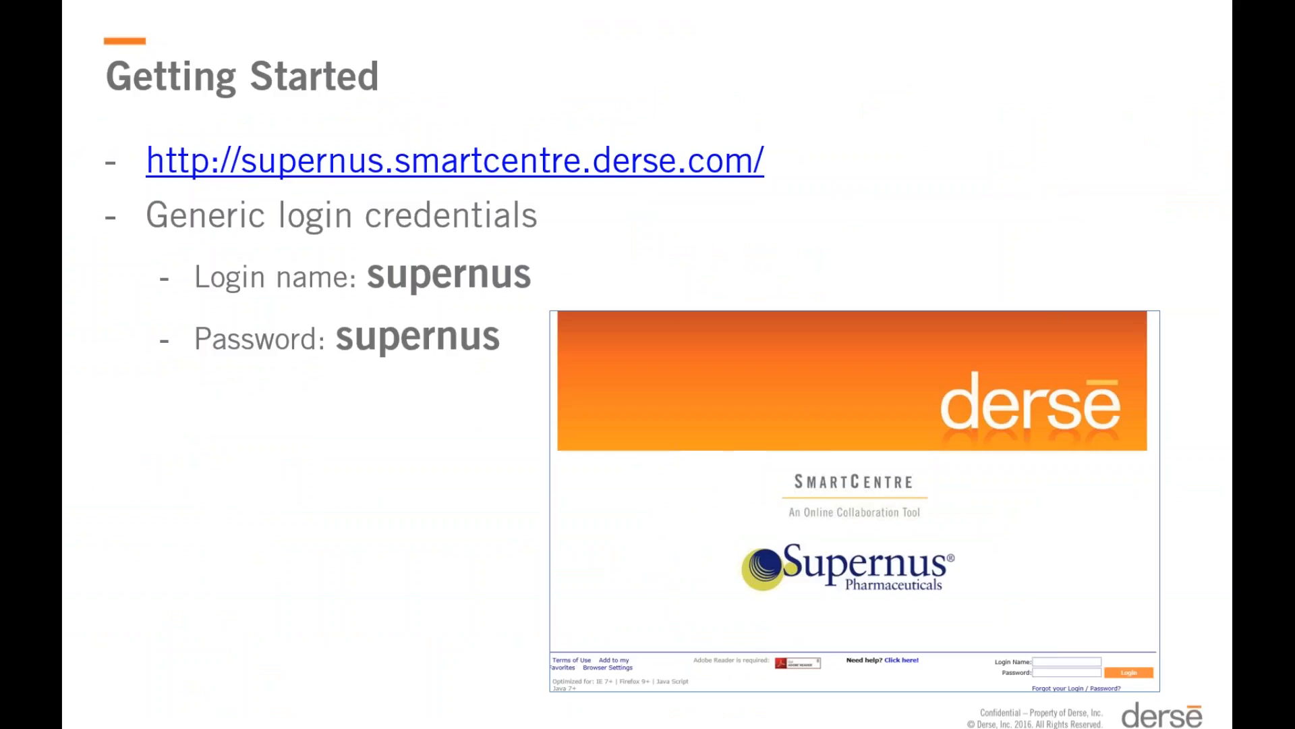
End the PowerPoint slide show and minimize the presentation to get back to the SmartCentre home page
{"action": "left_click", "coordinate": [832, 118]}
{"action": "left_click", "coordinate": [817, 135]}
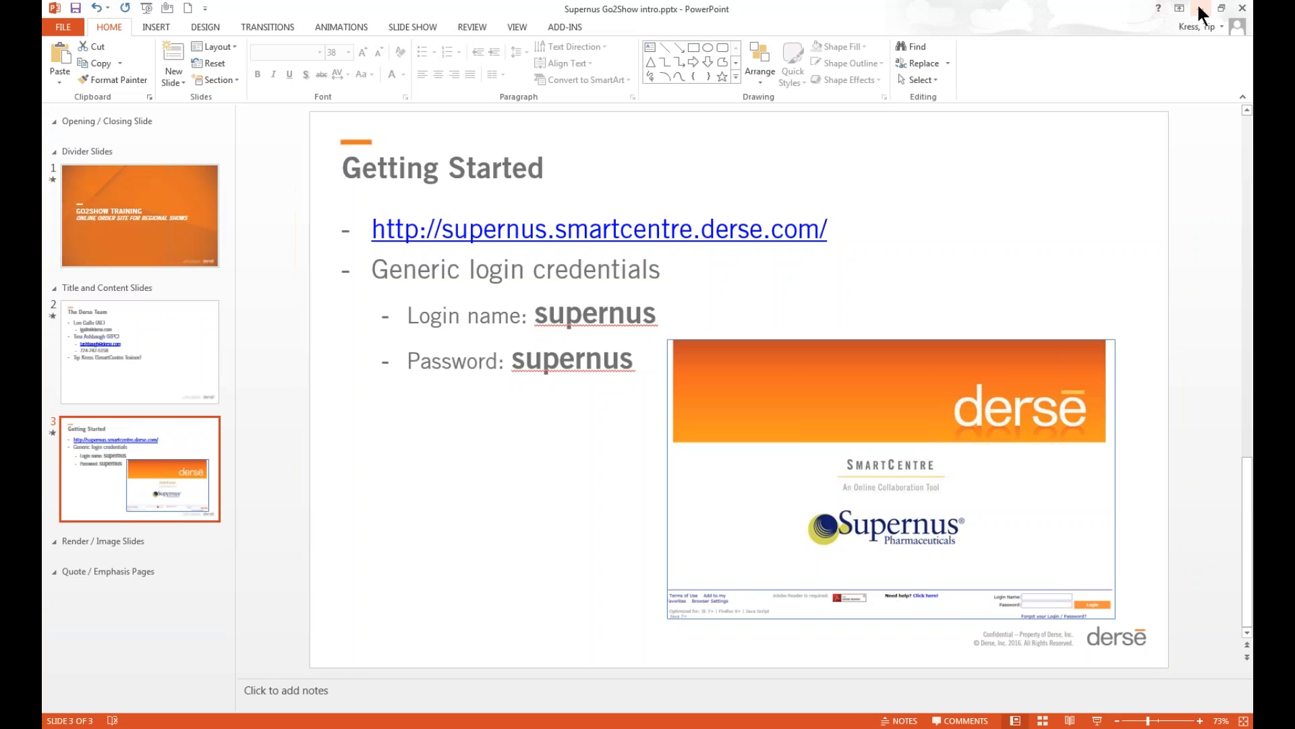
{"action": "left_click", "coordinate": [1201, 8]}
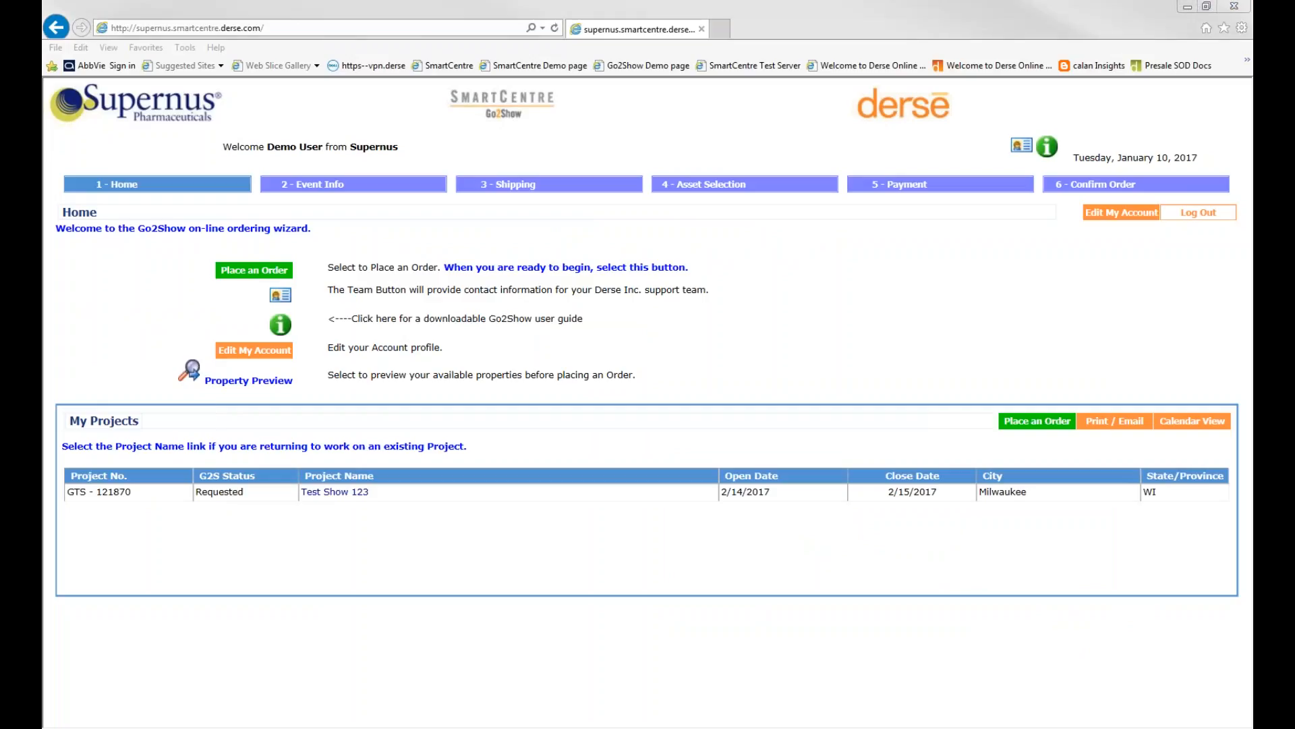
Switch to the Request Confirmation for Test Event e-mail in Outlook, read it through and minimize it
{"action": "key", "text": "alt+Tab"}
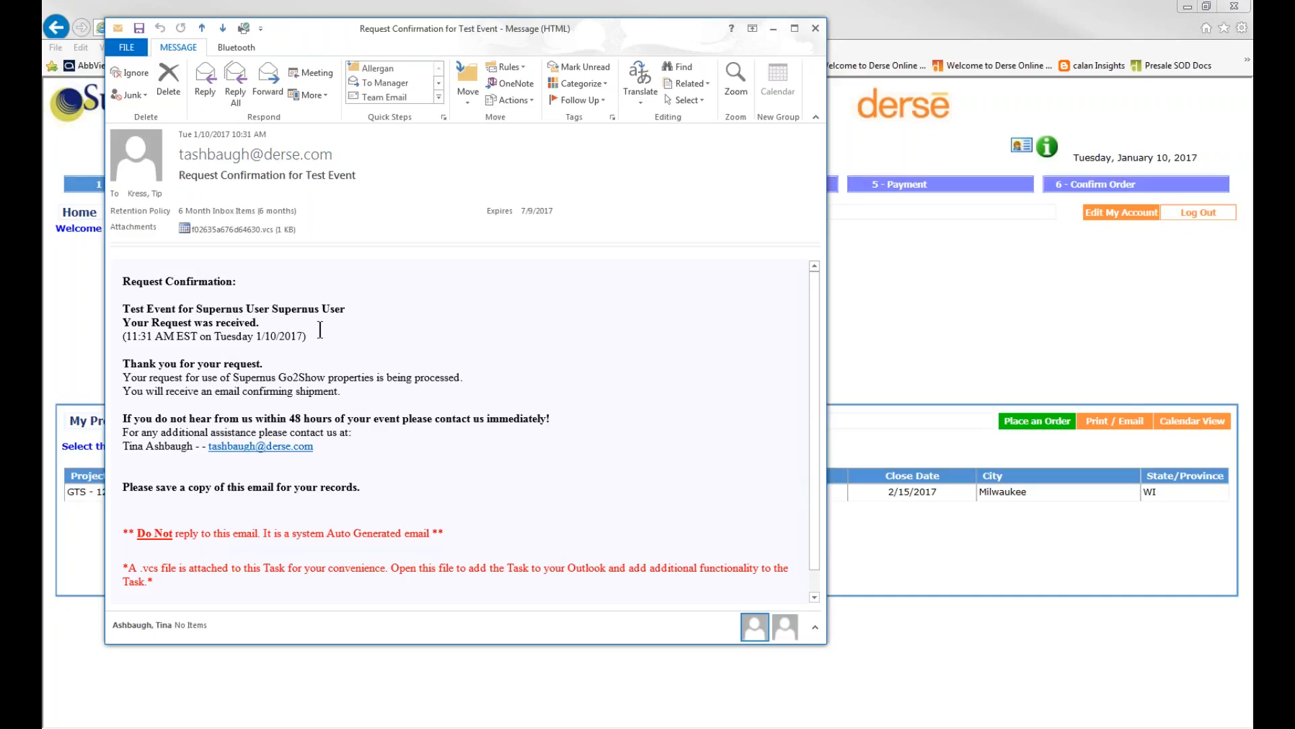
{"action": "scroll", "coordinate": [389, 459], "scroll_direction": "down", "scroll_amount": 1}
{"action": "scroll", "coordinate": [378, 462], "scroll_direction": "up", "scroll_amount": 1}
{"action": "left_click", "coordinate": [773, 29]}
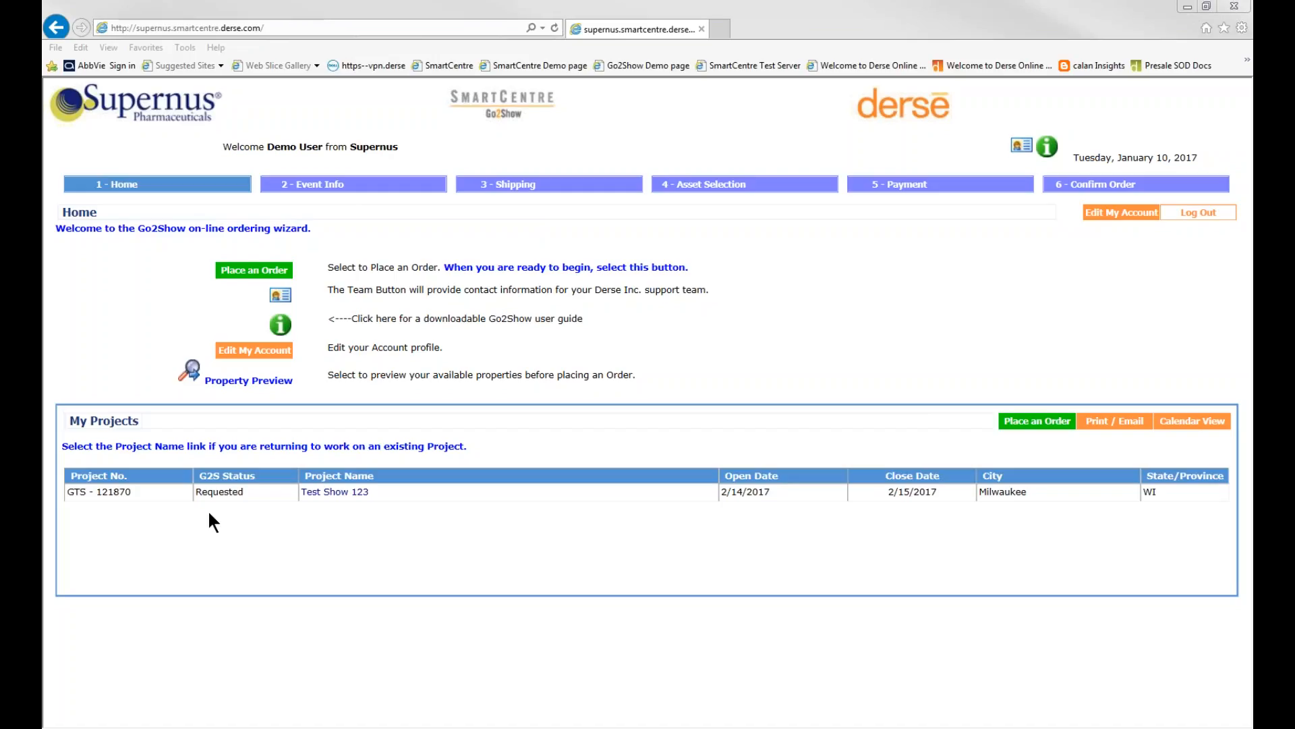
Switch to the PowerPoint presentation and start the slide show from The Derse Team contact slide
{"action": "left_click", "coordinate": [232, 511]}
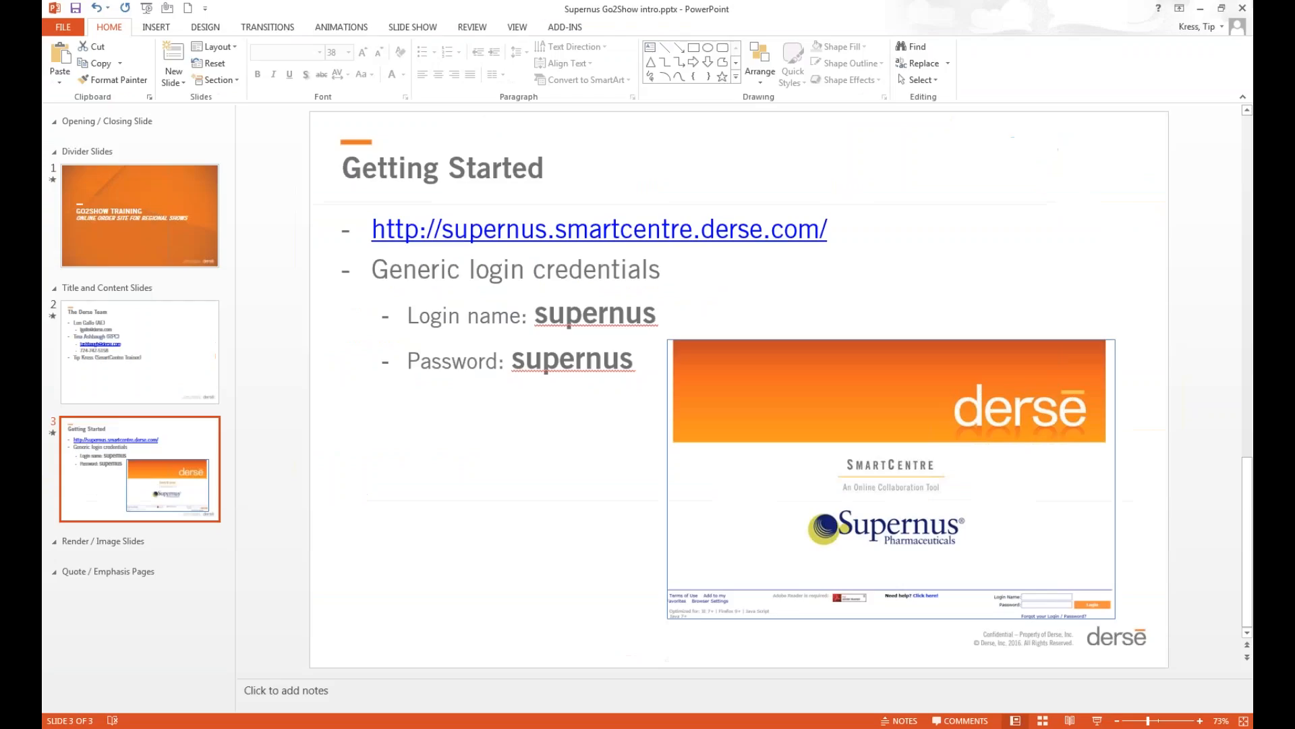
{"action": "left_click", "coordinate": [186, 365]}
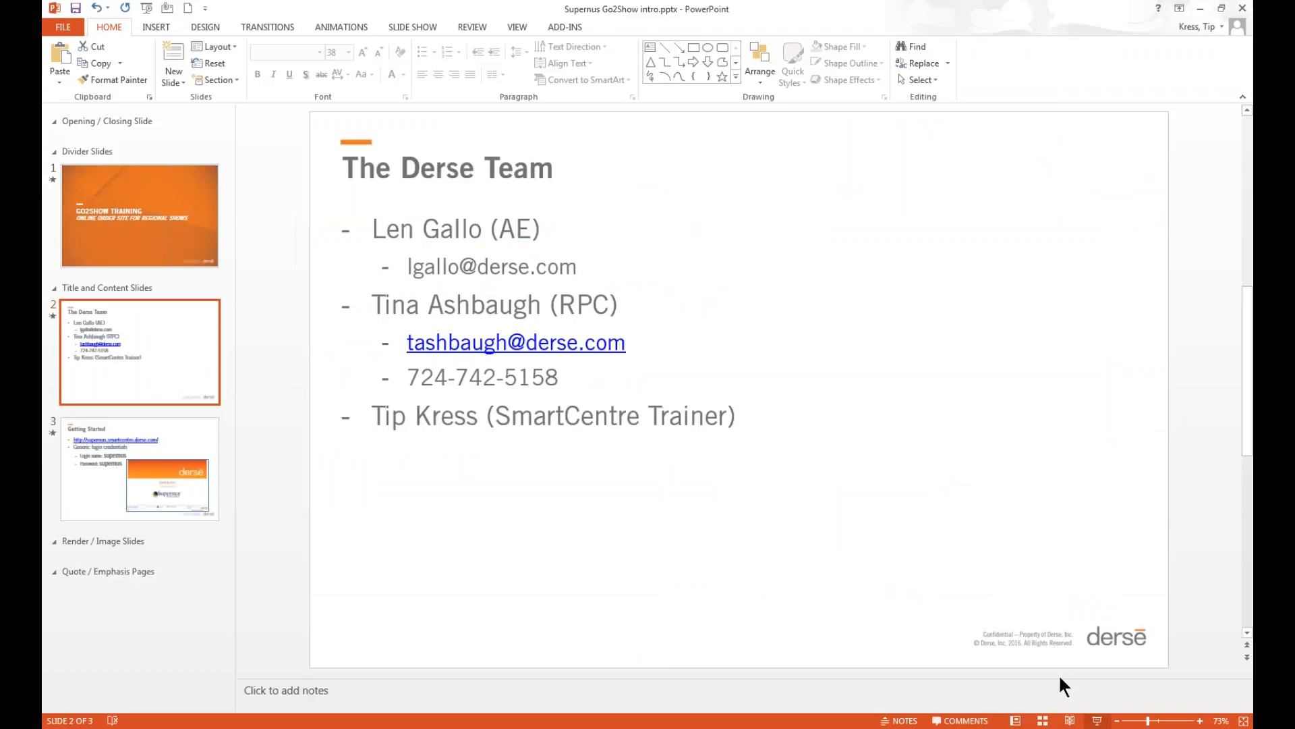
{"action": "key", "text": "shift+F5"}
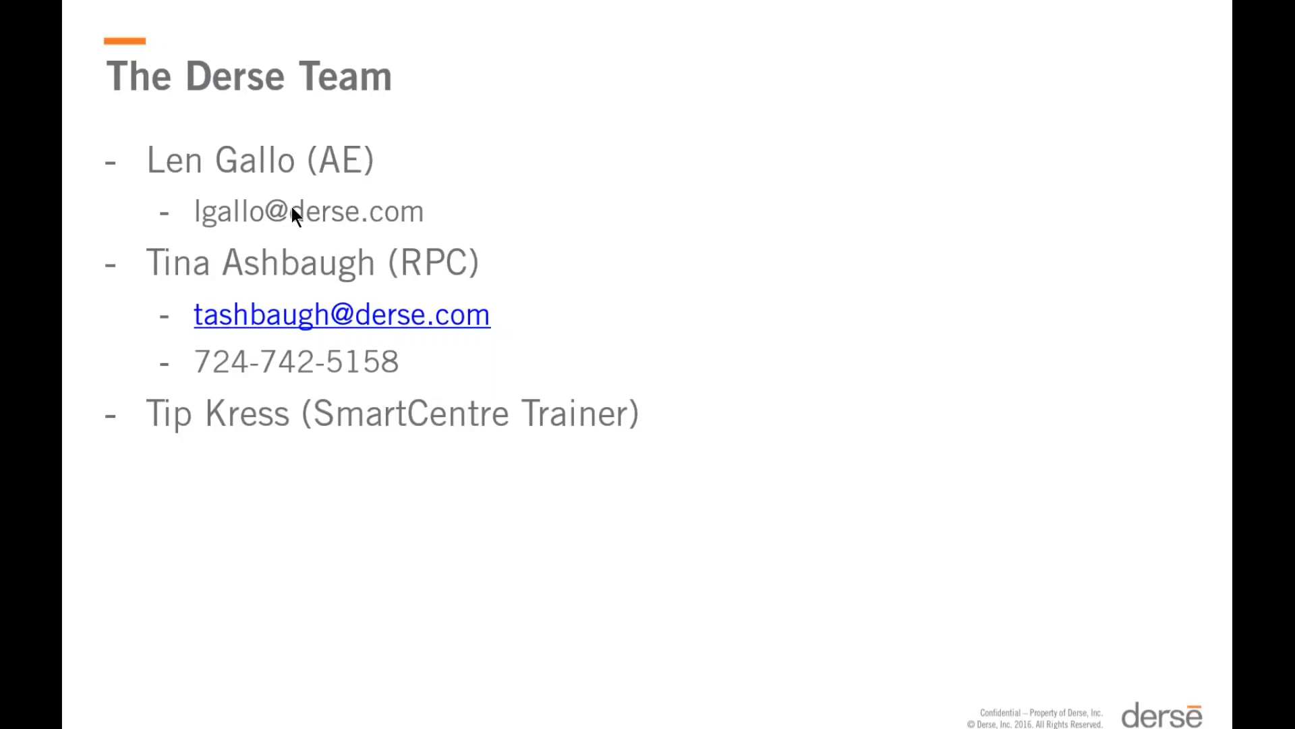